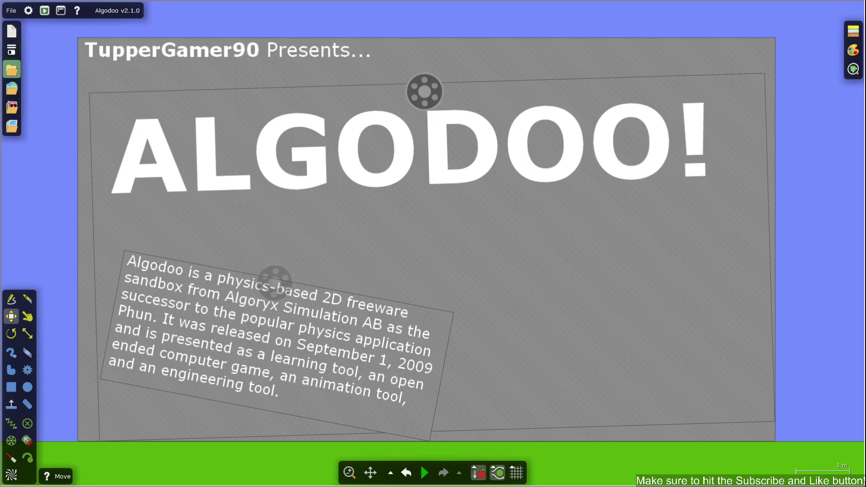
Open the saved scene U.S.S Permission, dismiss its description, and bring the assembled spaceship into close view.
{"action": "left_click", "coordinate": [12, 68]}
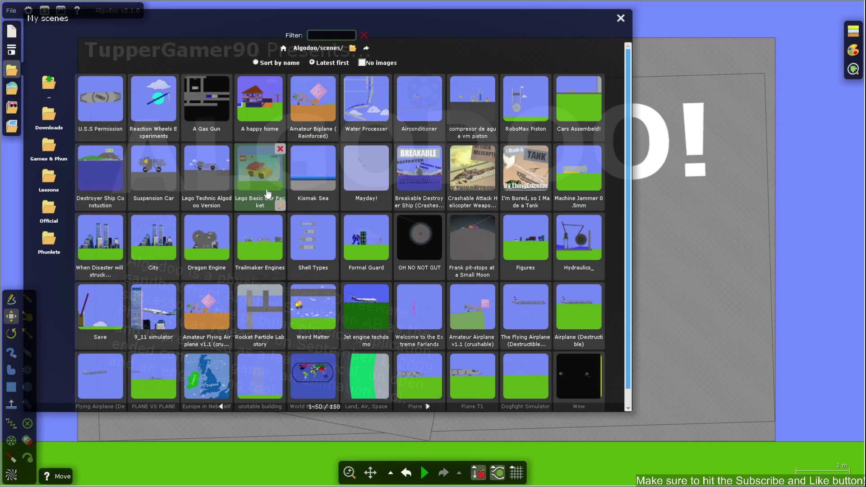
{"action": "left_click", "coordinate": [101, 104]}
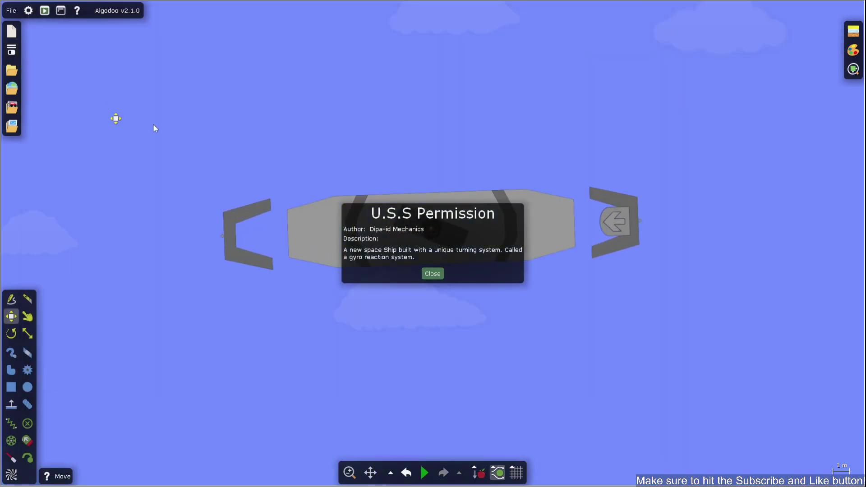
{"action": "left_click", "coordinate": [432, 273]}
{"action": "scroll", "coordinate": [407, 228], "scroll_direction": "down", "scroll_amount": 5}
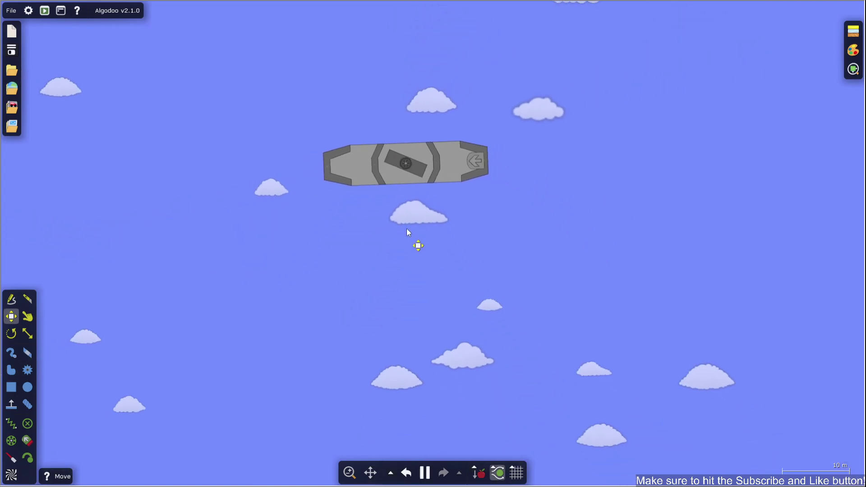
{"action": "scroll", "coordinate": [406, 229], "scroll_direction": "up", "scroll_amount": 4}
{"action": "scroll", "coordinate": [368, 332], "scroll_direction": "up", "scroll_amount": 5}
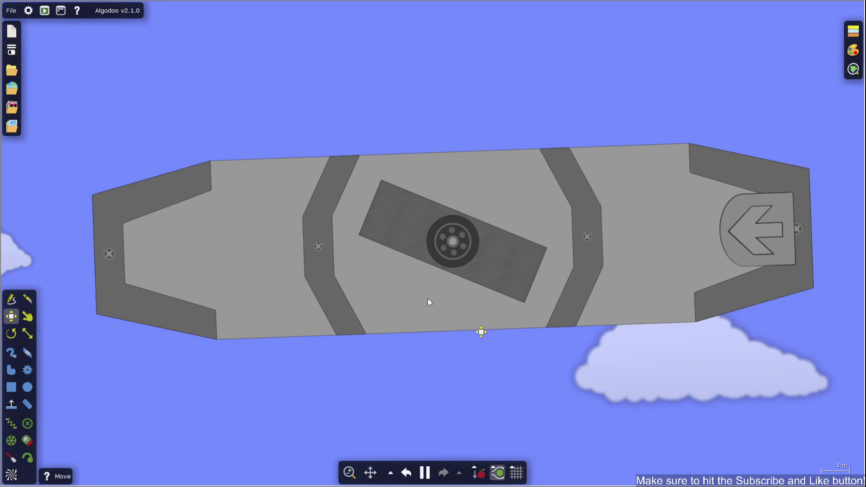
Inspect the motor and key settings of the axle at the centre of the ship's rotating block.
{"action": "scroll", "coordinate": [455, 158], "scroll_direction": "down", "scroll_amount": 3}
{"action": "key", "text": "t"}
{"action": "scroll", "coordinate": [456, 303], "scroll_direction": "down", "scroll_amount": 2}
{"action": "left_click", "coordinate": [11, 317]}
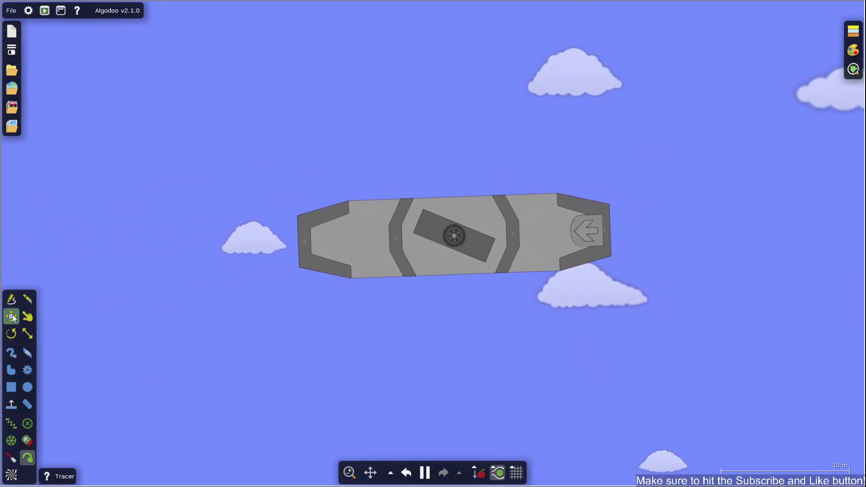
{"action": "right_click", "coordinate": [454, 235]}
{"action": "left_click", "coordinate": [399, 353]}
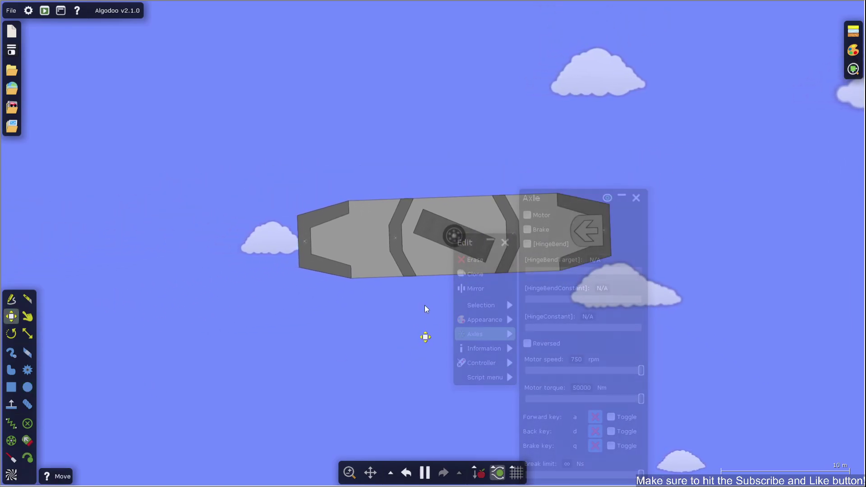
Rotate the ship back and forth by driving its central gyro reaction wheel in both directions.
{"action": "key", "text": "d"}
{"action": "key", "text": "a"}
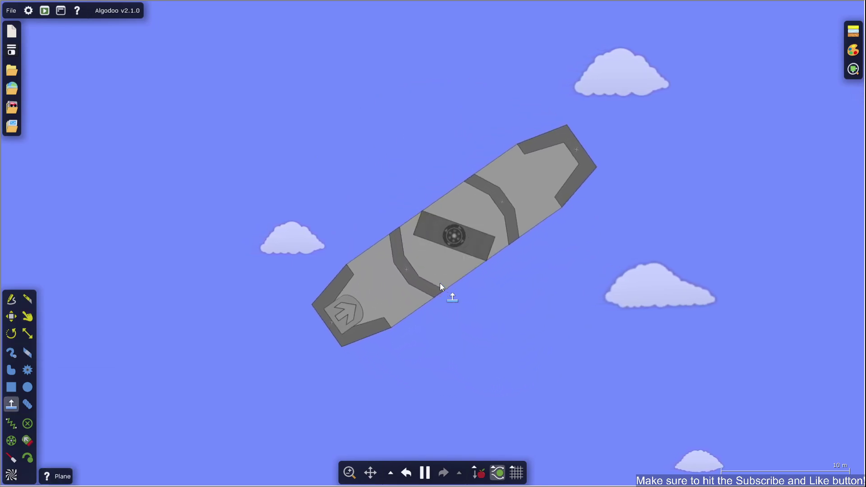
{"action": "key", "text": "d"}
{"action": "scroll", "coordinate": [440, 283], "scroll_direction": "down", "scroll_amount": 5}
{"action": "scroll", "coordinate": [445, 251], "scroll_direction": "up", "scroll_amount": 6}
{"action": "key", "text": "p"}
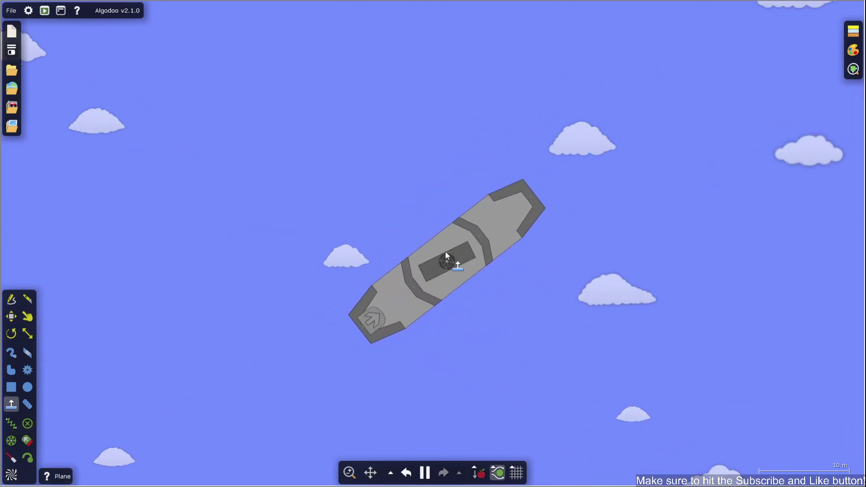
{"action": "key", "text": "d"}
{"action": "key", "text": "p"}
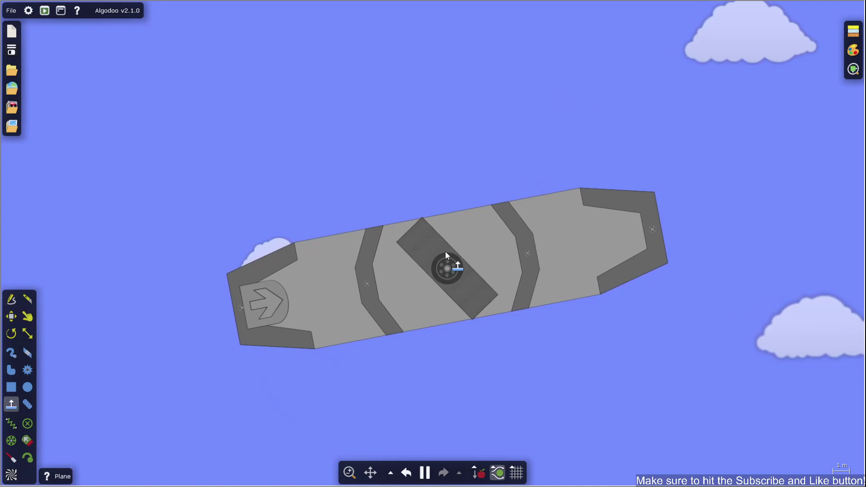
{"action": "key", "text": "d"}
{"action": "scroll", "coordinate": [449, 266], "scroll_direction": "up", "scroll_amount": 5}
{"action": "scroll", "coordinate": [399, 236], "scroll_direction": "down", "scroll_amount": 8}
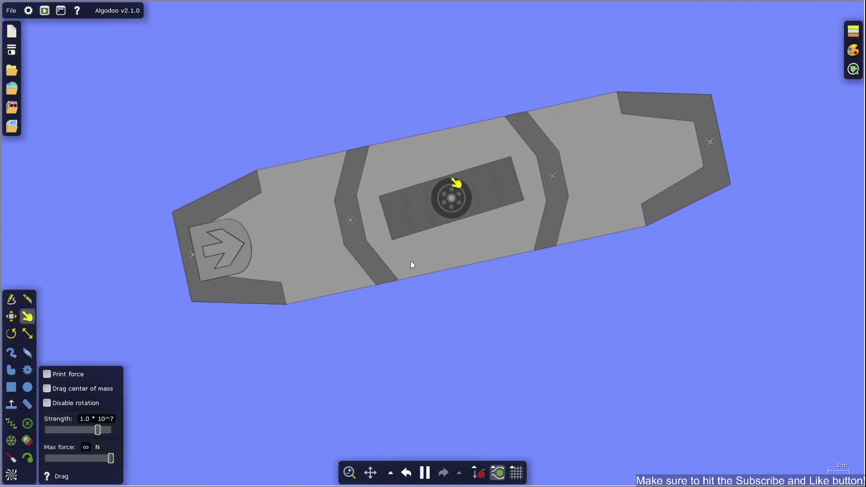
{"action": "key", "text": "p"}
{"action": "key", "text": "d"}
{"action": "scroll", "coordinate": [415, 287], "scroll_direction": "up", "scroll_amount": 5}
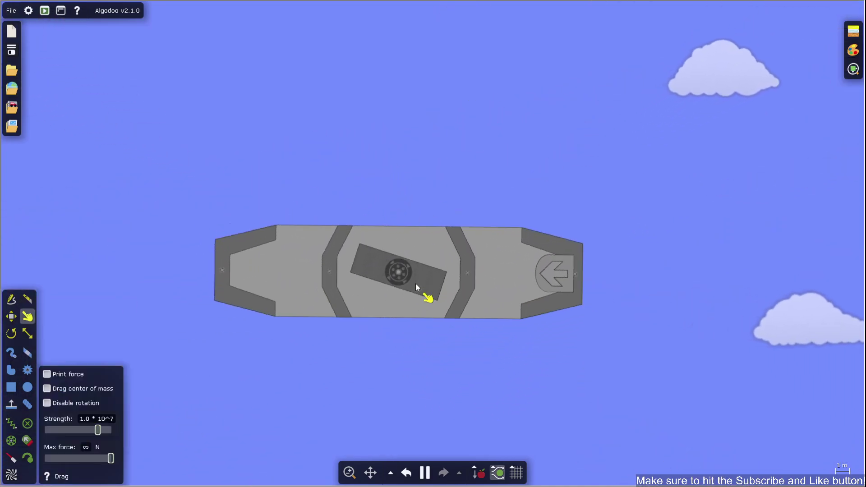
Swing the ship through nose-down and around to face the upper left, and fire its rear thruster.
{"action": "key", "text": "p"}
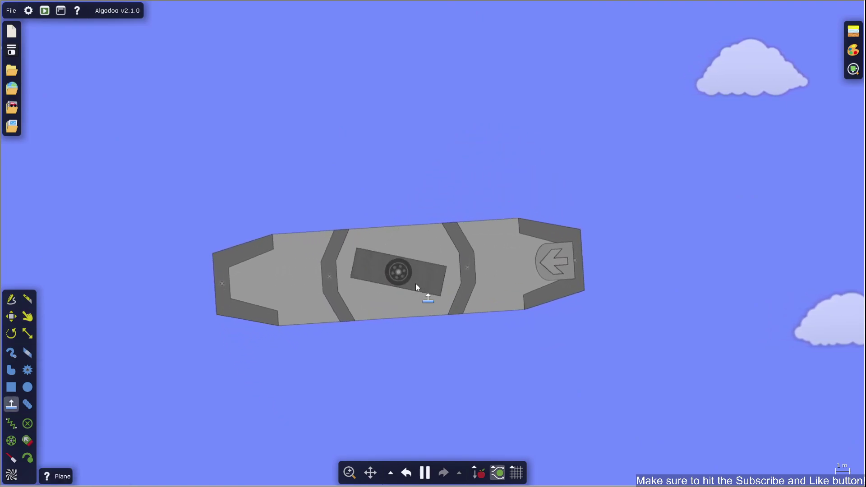
{"action": "key", "text": "d"}
{"action": "key", "text": "p"}
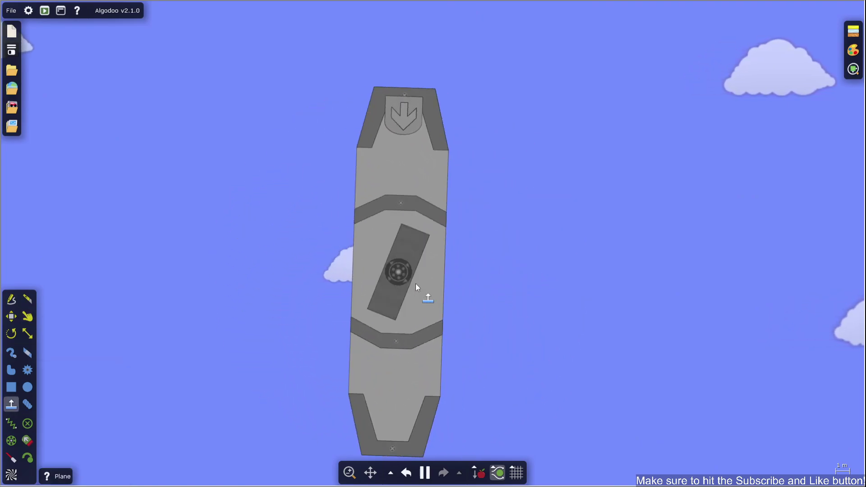
{"action": "key", "text": "d"}
{"action": "scroll", "coordinate": [422, 277], "scroll_direction": "down", "scroll_amount": 8}
{"action": "key", "text": "p"}
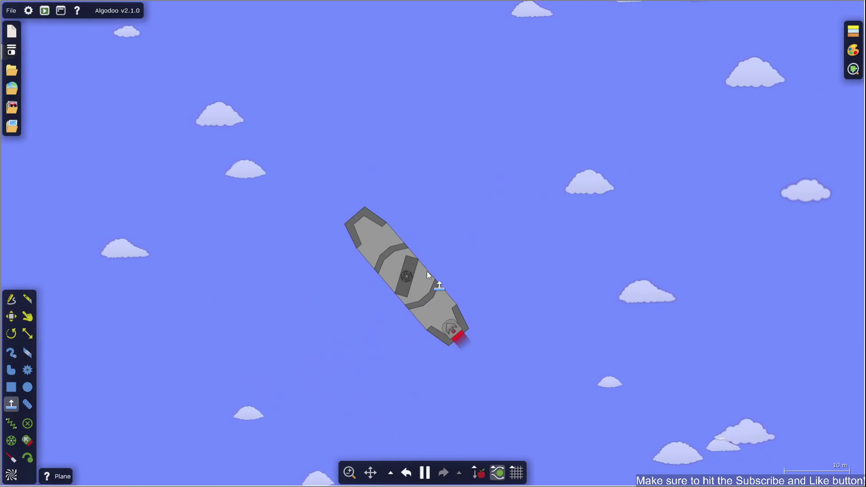
Fly the ship leftward with its rear thruster while levelling its nose with the reaction wheel.
{"action": "key", "text": "d"}
{"action": "key", "text": "p"}
{"action": "key", "text": "d"}
{"action": "key", "text": "p"}
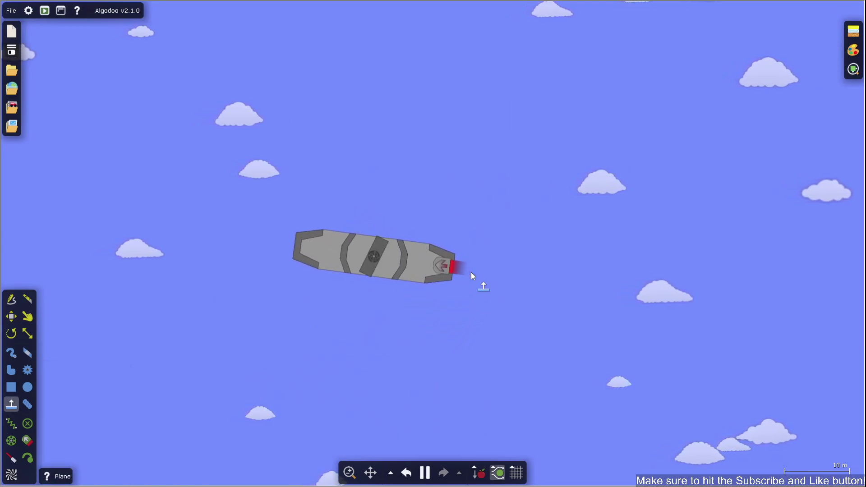
{"action": "key", "text": "d"}
{"action": "key", "text": "p"}
{"action": "key", "text": "d"}
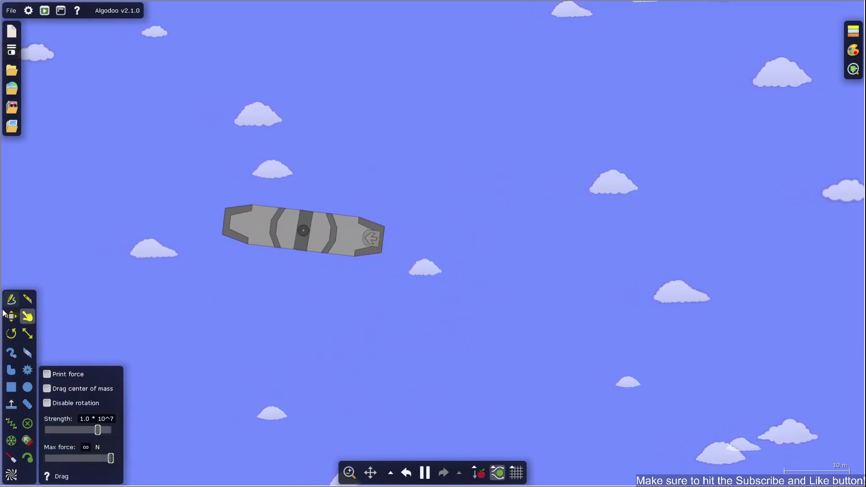
{"action": "key", "text": "p"}
{"action": "key", "text": "d"}
{"action": "key", "text": "p"}
Turn the drifting ship around to point right and fire its rear thruster against its motion.
{"action": "scroll", "coordinate": [605, 288], "scroll_direction": "down", "scroll_amount": 3}
{"action": "scroll", "coordinate": [517, 199], "scroll_direction": "down", "scroll_amount": 3}
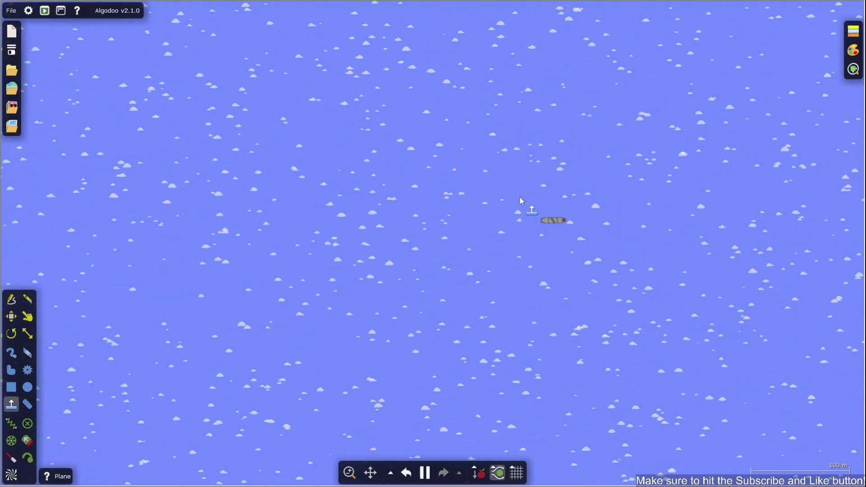
{"action": "key", "text": "d"}
{"action": "key", "text": "p"}
{"action": "scroll", "coordinate": [522, 170], "scroll_direction": "up", "scroll_amount": 5}
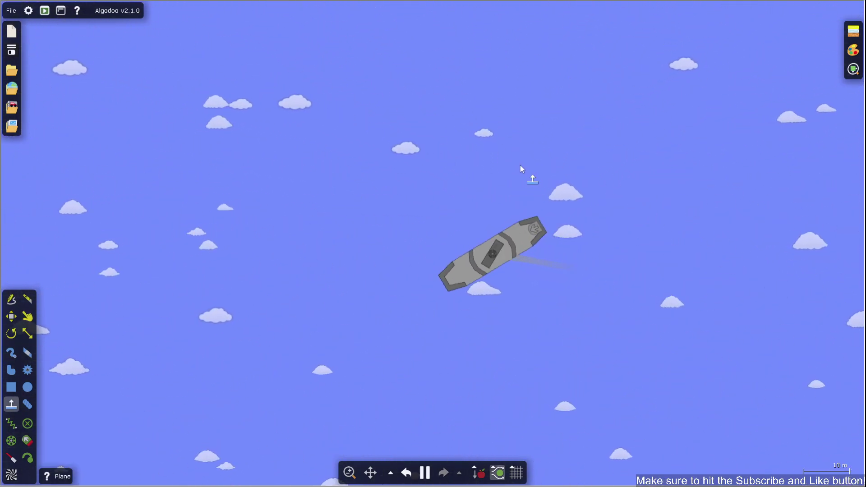
{"action": "key", "text": "d"}
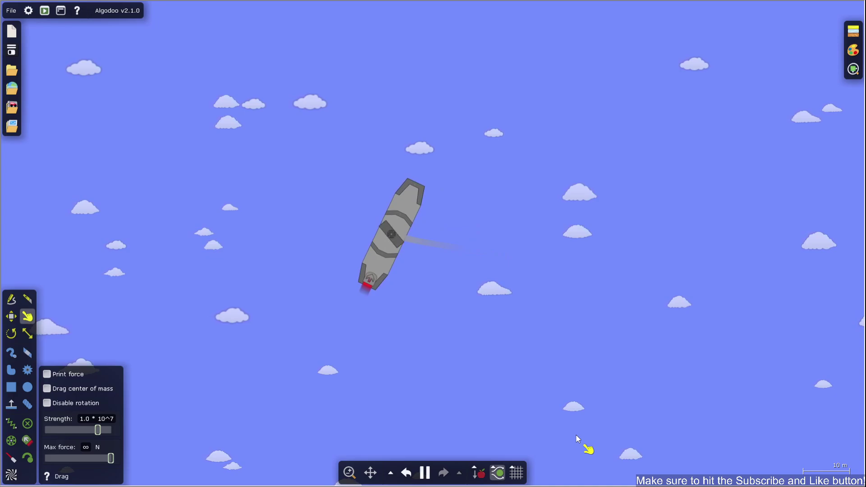
{"action": "key", "text": "p"}
{"action": "key", "text": "d"}
{"action": "key", "text": "p"}
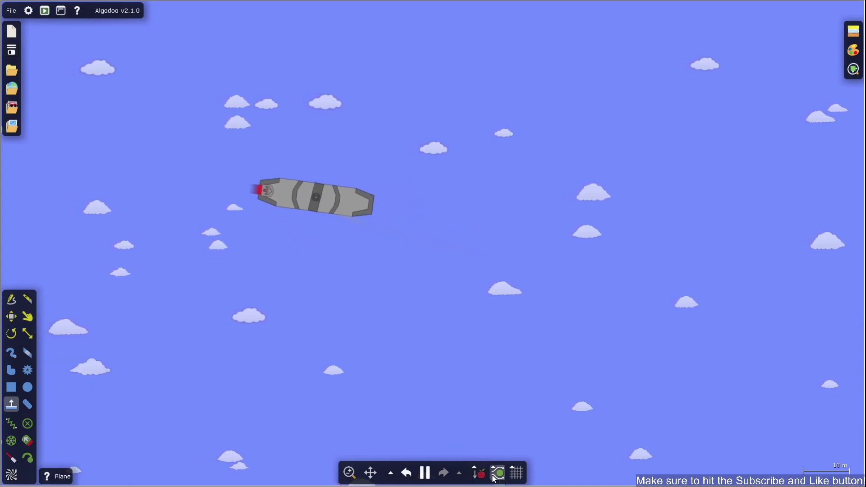
{"action": "key", "text": "d"}
{"action": "left_click", "coordinate": [477, 473]}
{"action": "key", "text": "p"}
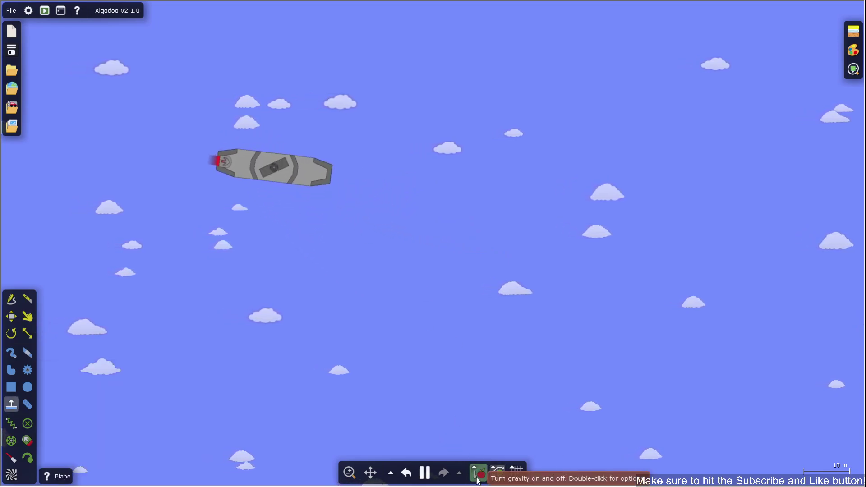
{"action": "key", "text": "d"}
{"action": "scroll", "coordinate": [360, 279], "scroll_direction": "down", "scroll_amount": 3}
{"action": "key", "text": "p"}
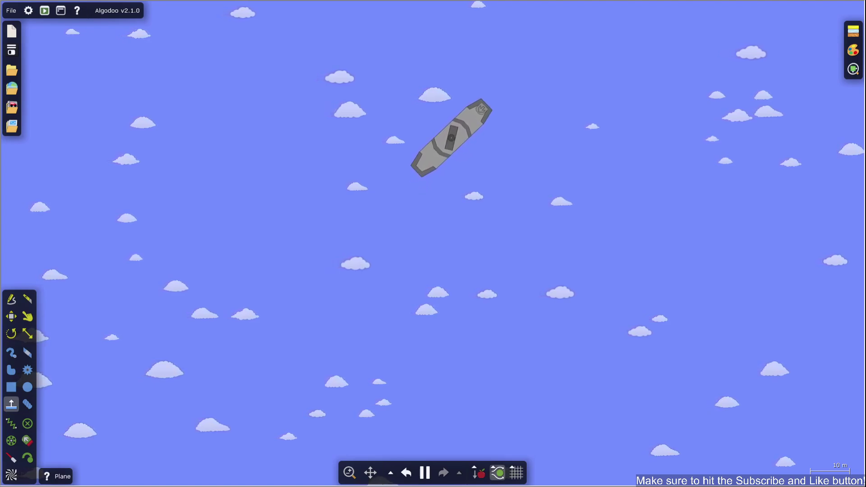
Thrust the ship toward the lower left and spin it around to face the upper right.
{"action": "scroll", "coordinate": [657, 238], "scroll_direction": "down", "scroll_amount": 3}
{"action": "scroll", "coordinate": [675, 142], "scroll_direction": "up", "scroll_amount": 2}
{"action": "key", "text": "d"}
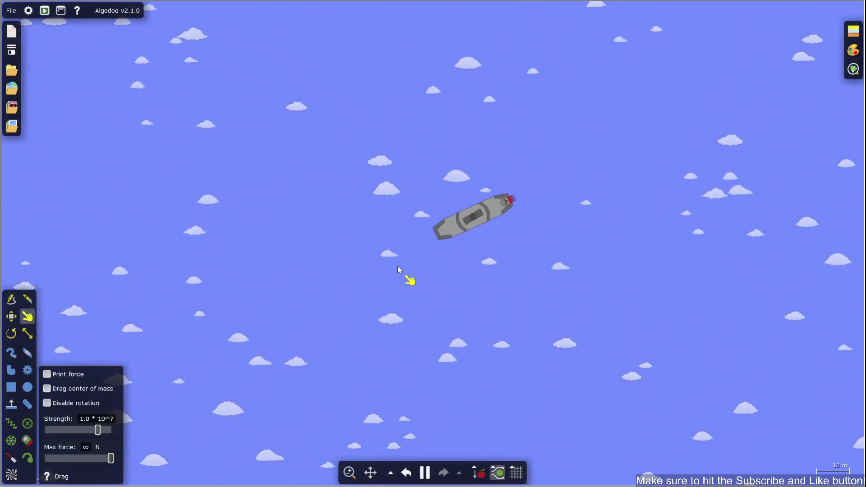
{"action": "key", "text": "a"}
{"action": "scroll", "coordinate": [486, 239], "scroll_direction": "up", "scroll_amount": 4}
{"action": "key", "text": "d"}
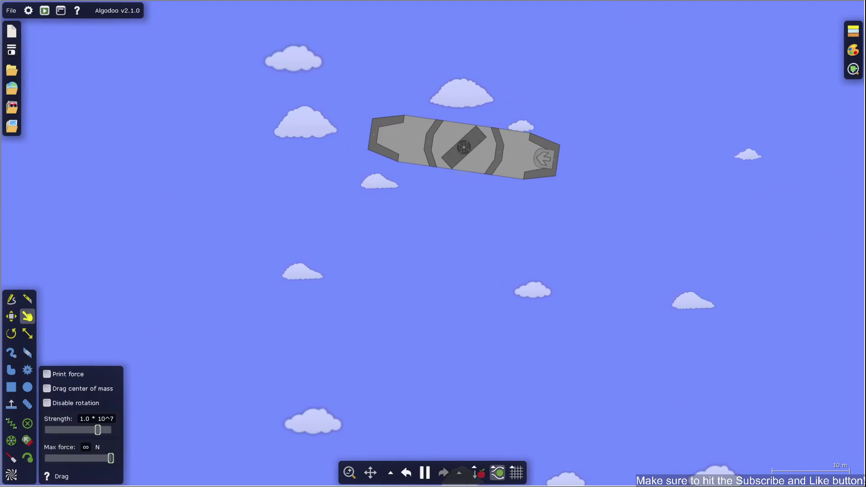
{"action": "key", "text": "n"}
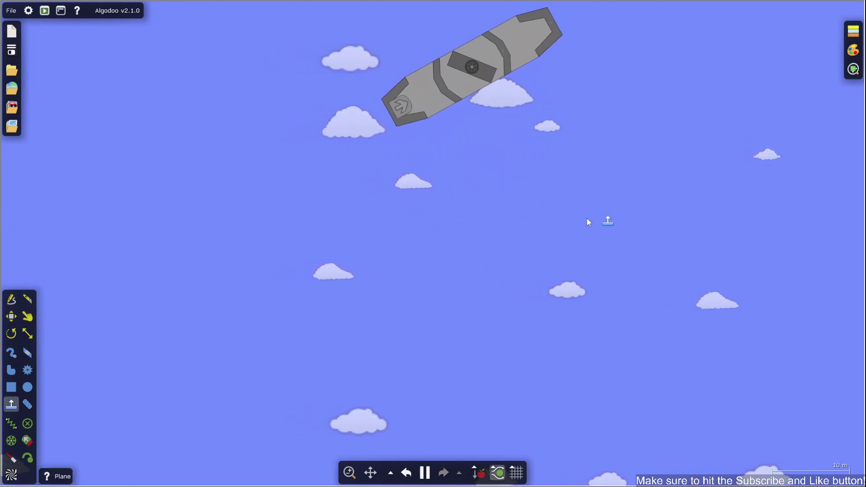
{"action": "key", "text": "g"}
{"action": "scroll", "coordinate": [441, 296], "scroll_direction": "down", "scroll_amount": 5}
Open the saved scene Trailmaker Engines and dismiss its description.
{"action": "left_click", "coordinate": [11, 69]}
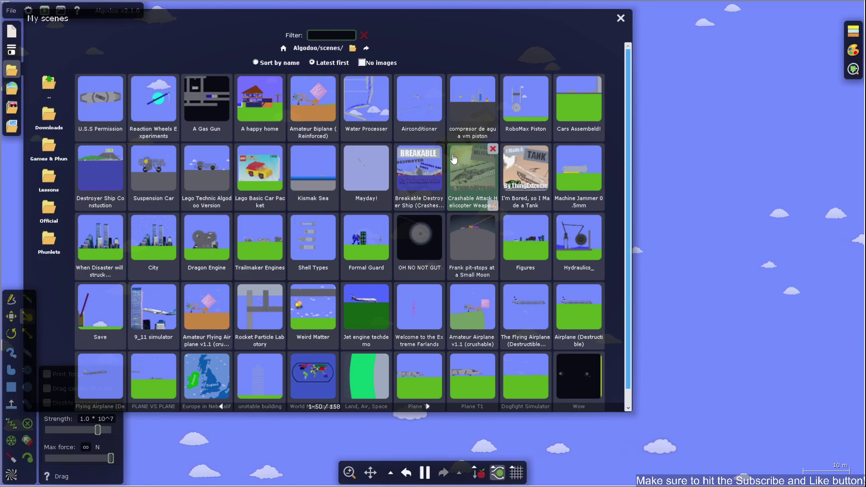
{"action": "left_click", "coordinate": [241, 241]}
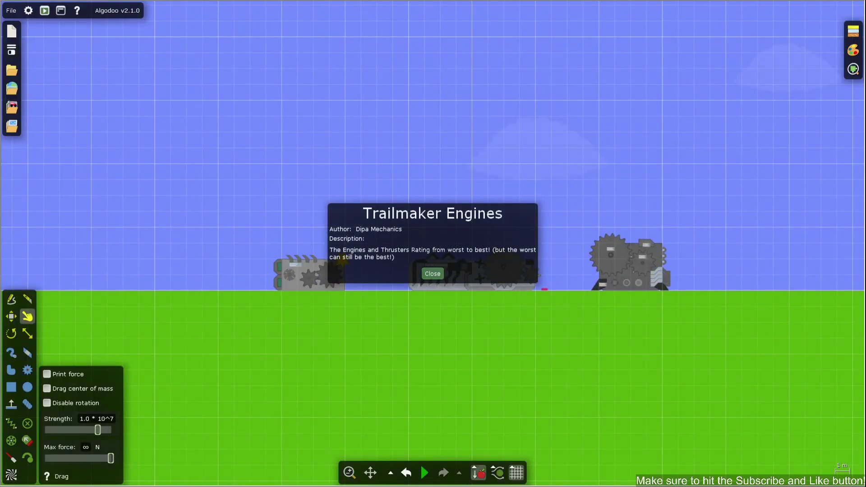
{"action": "left_click", "coordinate": [432, 273]}
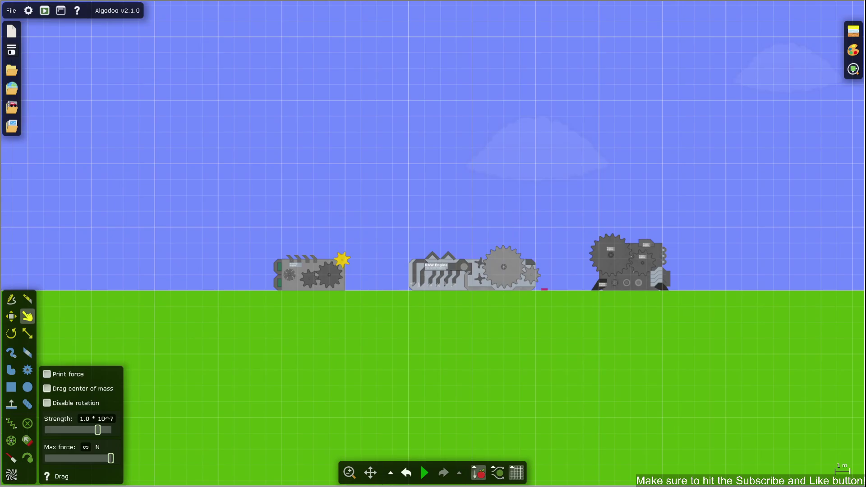
Look over the small magenta block beside the RAW Engine and start the simulation.
{"action": "scroll", "coordinate": [526, 265], "scroll_direction": "up", "scroll_amount": 8}
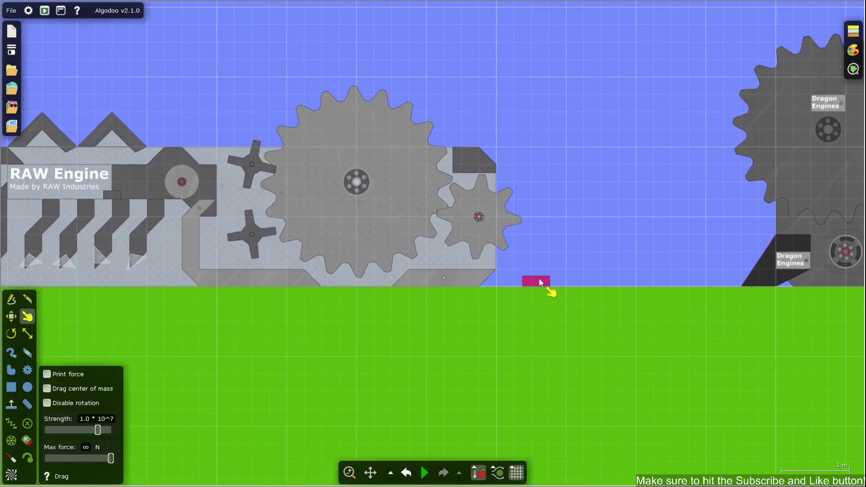
{"action": "scroll", "coordinate": [473, 311], "scroll_direction": "down", "scroll_amount": 5}
{"action": "key", "text": "space"}
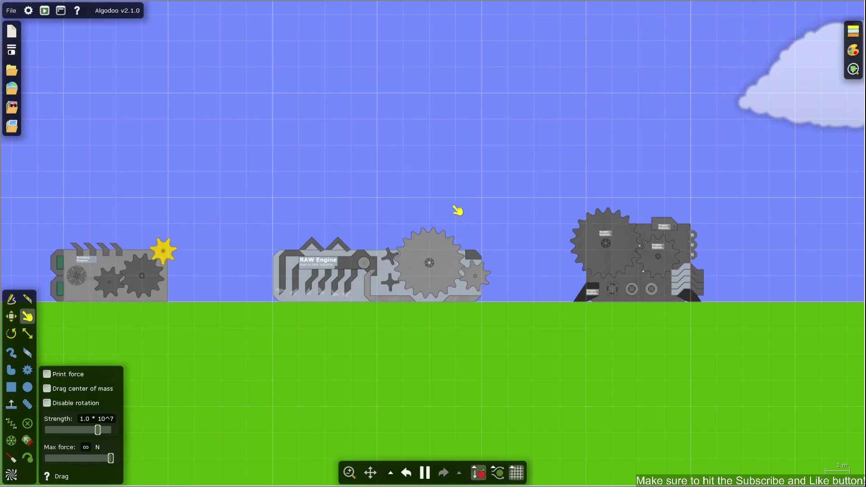
Examine the RAW Engine's spinning triangular parts up close, along with the row of three engines as a whole.
{"action": "scroll", "coordinate": [304, 246], "scroll_direction": "up", "scroll_amount": 2}
{"action": "scroll", "coordinate": [277, 396], "scroll_direction": "up", "scroll_amount": 4}
{"action": "scroll", "coordinate": [398, 291], "scroll_direction": "down", "scroll_amount": 2}
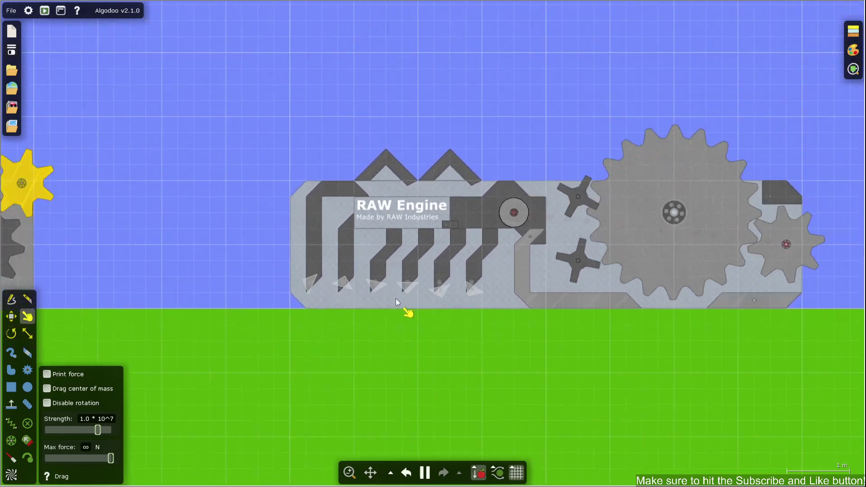
{"action": "scroll", "coordinate": [396, 298], "scroll_direction": "up", "scroll_amount": 2}
{"action": "scroll", "coordinate": [423, 274], "scroll_direction": "up", "scroll_amount": 2}
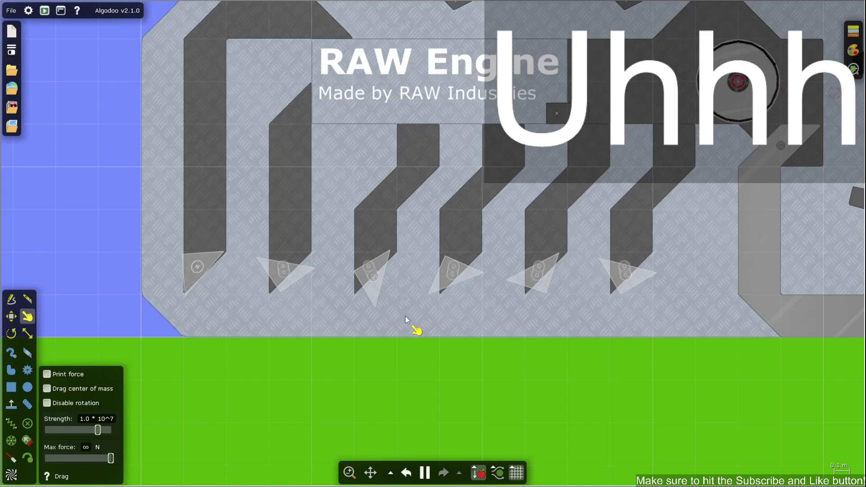
{"action": "scroll", "coordinate": [405, 316], "scroll_direction": "up", "scroll_amount": 1}
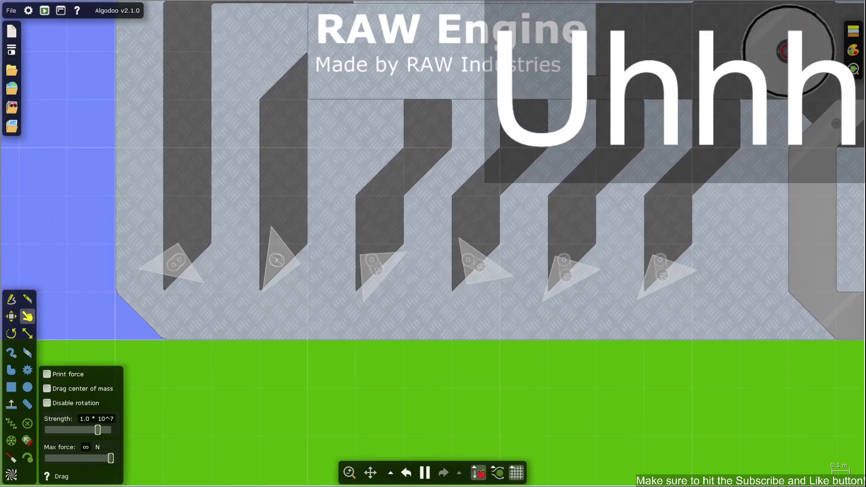
{"action": "scroll", "coordinate": [412, 209], "scroll_direction": "down", "scroll_amount": 10}
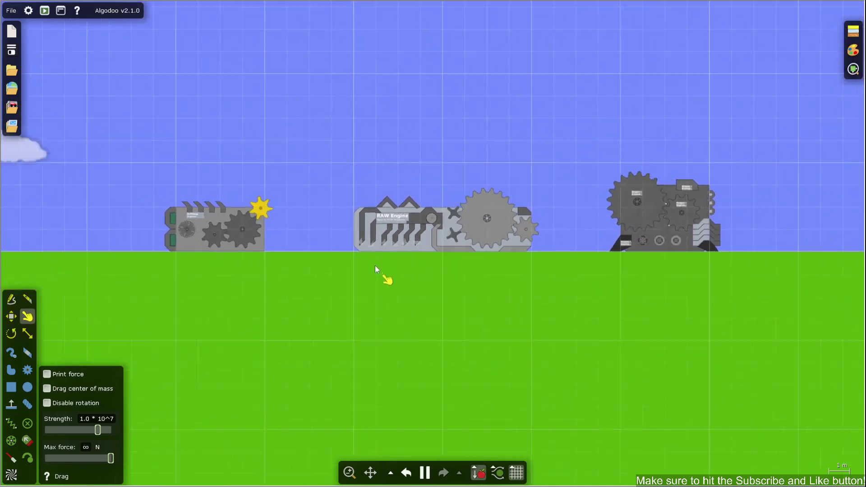
{"action": "scroll", "coordinate": [366, 267], "scroll_direction": "down", "scroll_amount": 2}
{"action": "scroll", "coordinate": [356, 264], "scroll_direction": "up", "scroll_amount": 5}
{"action": "scroll", "coordinate": [272, 266], "scroll_direction": "down", "scroll_amount": 5}
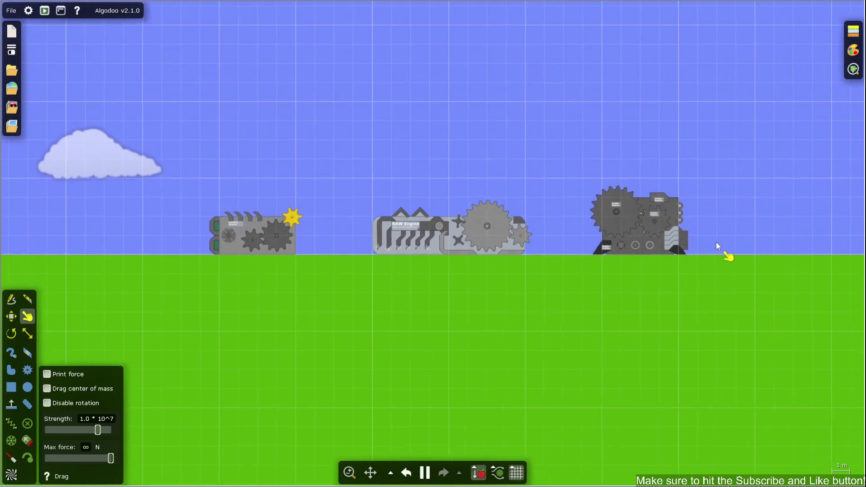
Examine the Bulldawg Engines machine up close, including its round dial, slanted fins and meshing gears.
{"action": "scroll", "coordinate": [716, 241], "scroll_direction": "up", "scroll_amount": 4}
{"action": "scroll", "coordinate": [750, 198], "scroll_direction": "down", "scroll_amount": 6}
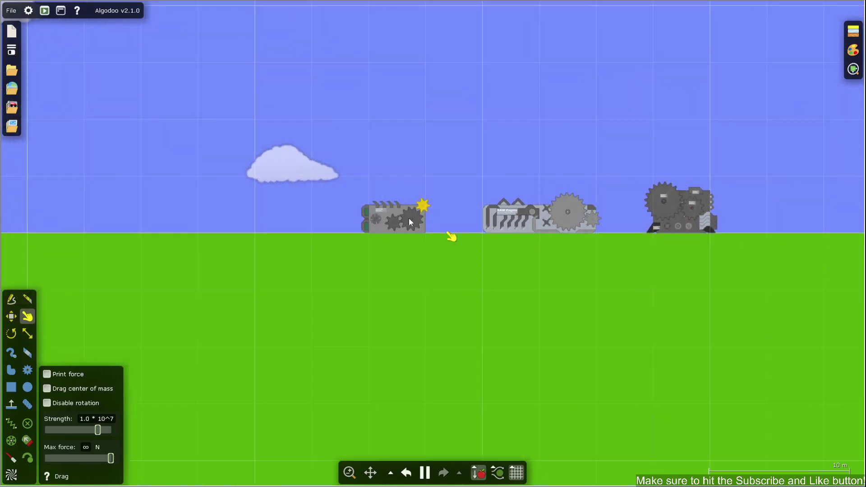
{"action": "scroll", "coordinate": [409, 218], "scroll_direction": "up", "scroll_amount": 6}
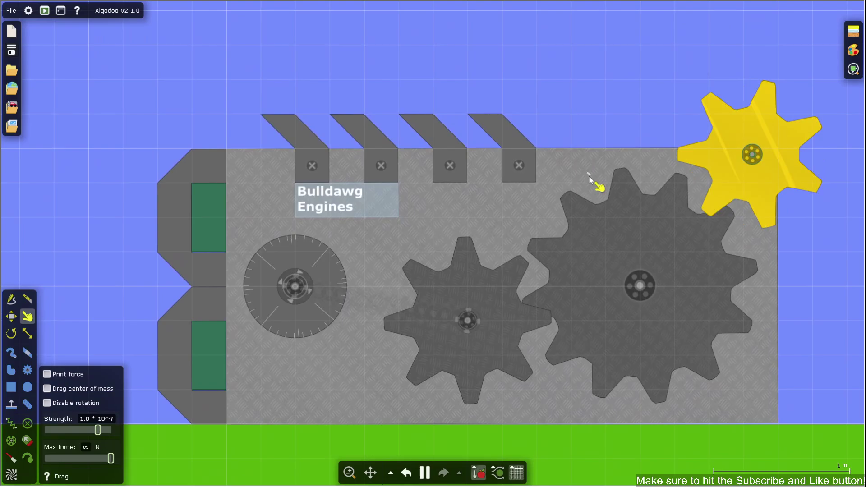
{"action": "scroll", "coordinate": [289, 207], "scroll_direction": "down", "scroll_amount": 1}
{"action": "scroll", "coordinate": [289, 204], "scroll_direction": "up", "scroll_amount": 2}
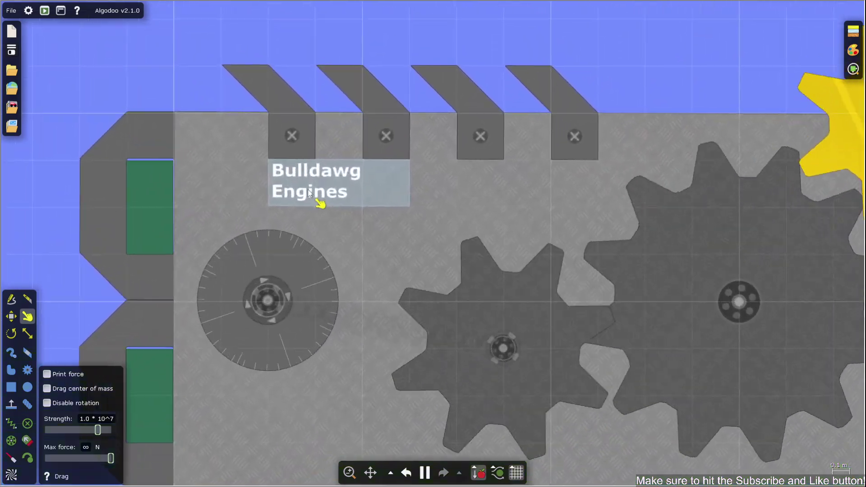
{"action": "scroll", "coordinate": [310, 206], "scroll_direction": "down", "scroll_amount": 2}
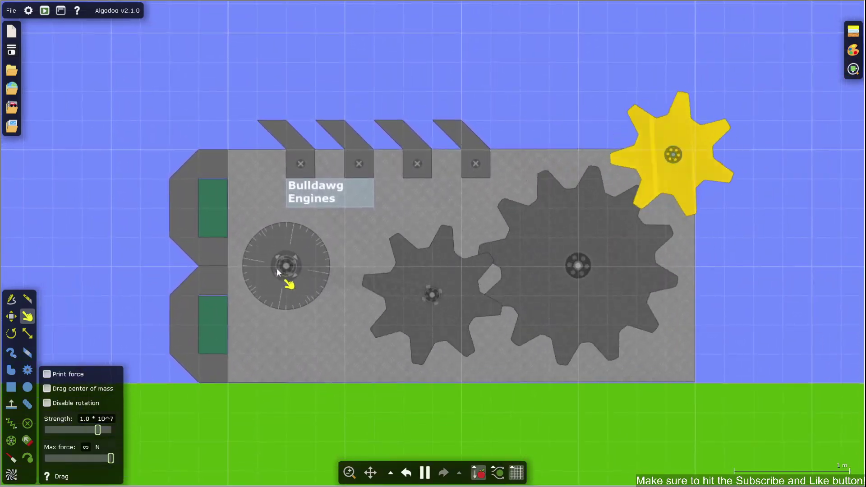
{"action": "scroll", "coordinate": [262, 350], "scroll_direction": "down", "scroll_amount": 2}
{"action": "scroll", "coordinate": [333, 343], "scroll_direction": "up", "scroll_amount": 2}
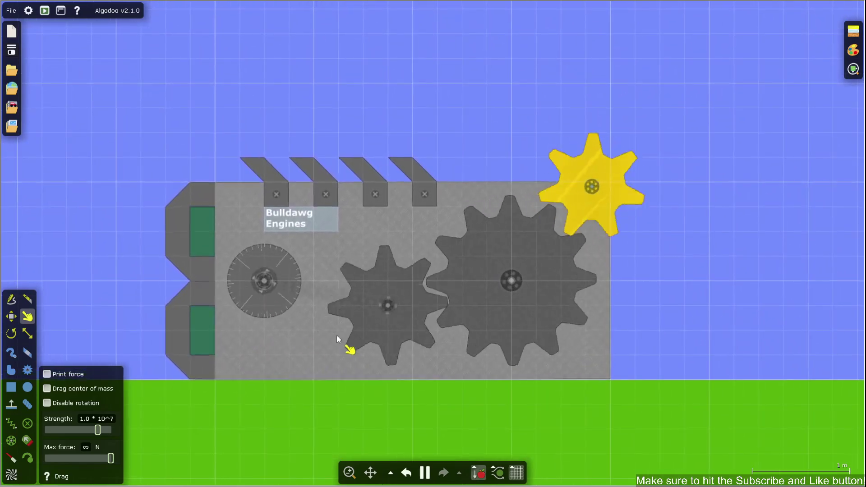
{"action": "scroll", "coordinate": [303, 155], "scroll_direction": "up", "scroll_amount": 3}
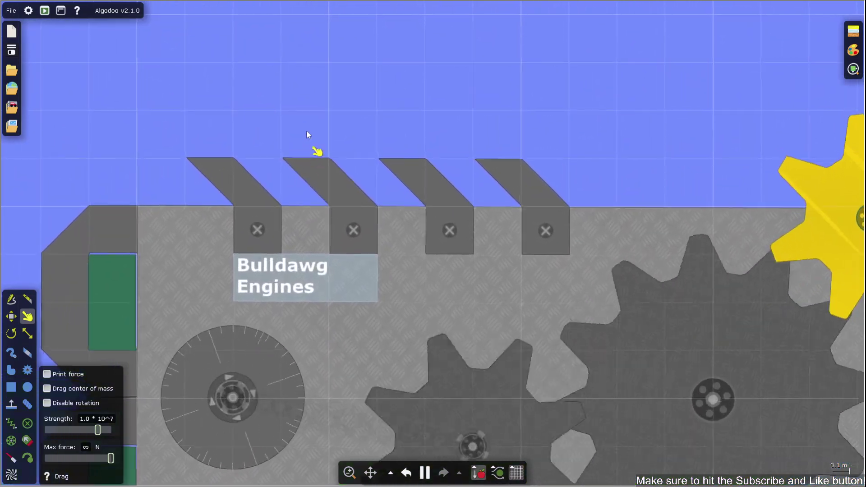
{"action": "scroll", "coordinate": [307, 134], "scroll_direction": "down", "scroll_amount": 2}
{"action": "scroll", "coordinate": [451, 391], "scroll_direction": "up", "scroll_amount": 1}
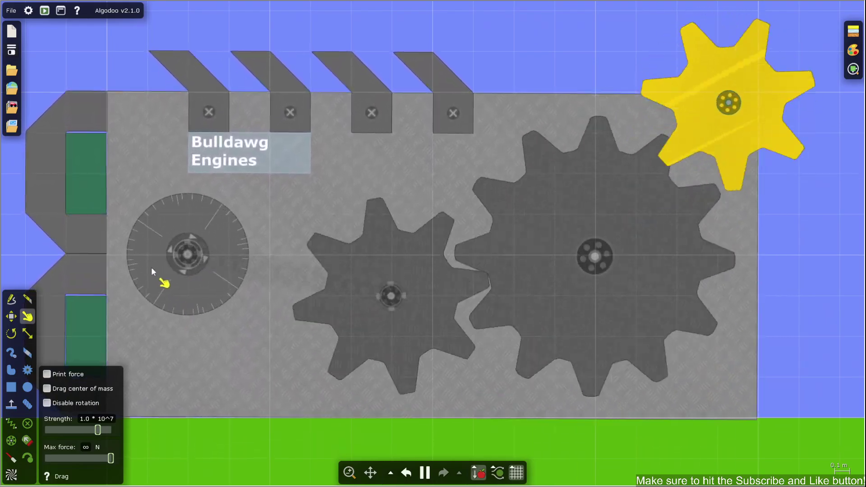
{"action": "scroll", "coordinate": [152, 271], "scroll_direction": "up", "scroll_amount": 3}
{"action": "scroll", "coordinate": [245, 285], "scroll_direction": "down", "scroll_amount": 3}
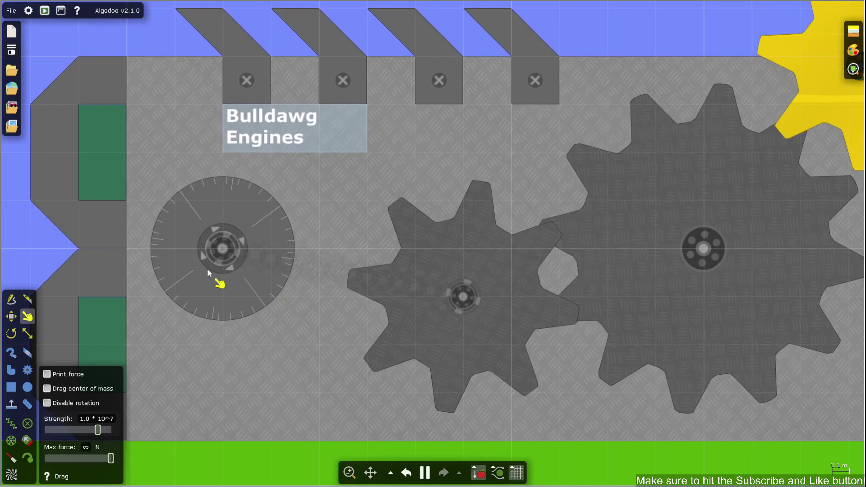
View the axle settings of the Bulldawg engine's dial hub and of the faint axles linking the dial to the small gear.
{"action": "right_click", "coordinate": [211, 271]}
{"action": "mouse_move", "coordinate": [243, 377]}
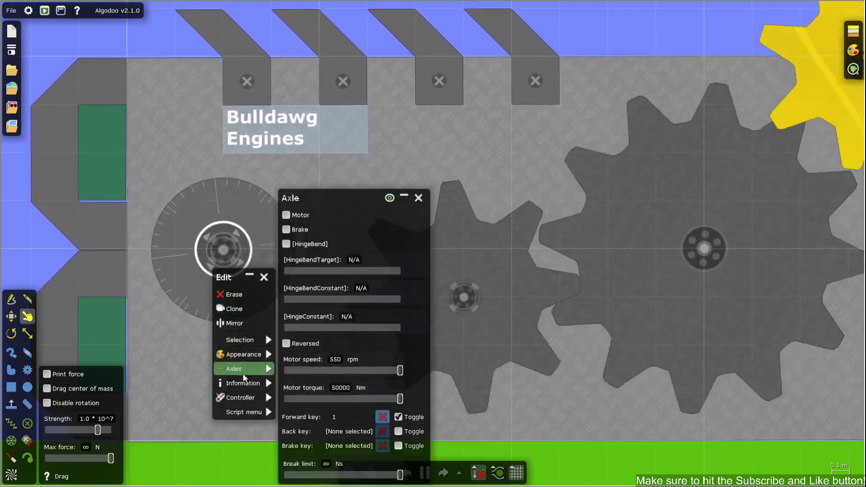
{"action": "scroll", "coordinate": [209, 255], "scroll_direction": "up", "scroll_amount": 3}
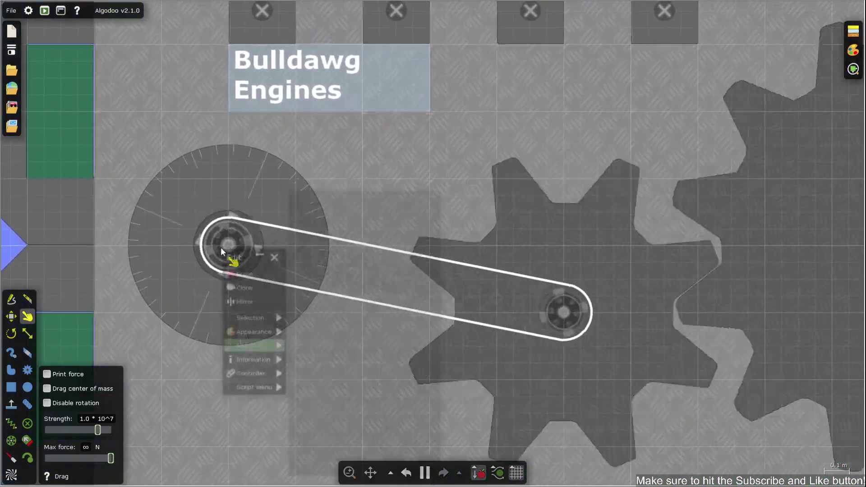
{"action": "right_click", "coordinate": [221, 249]}
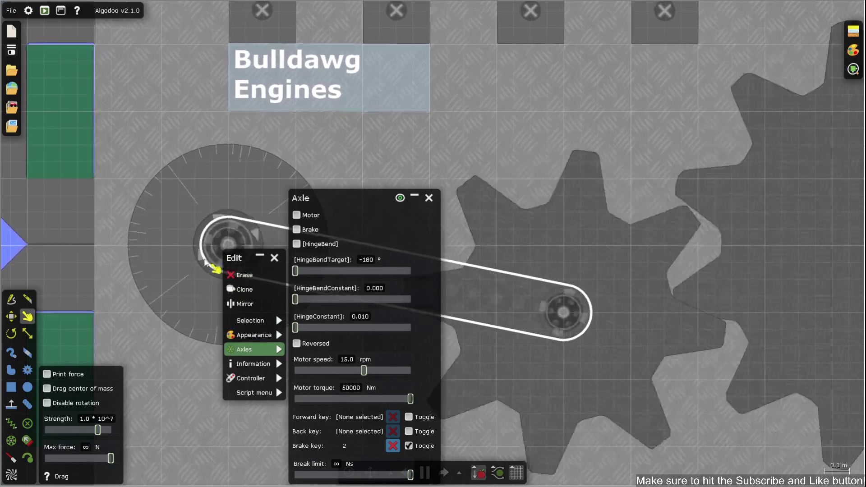
{"action": "scroll", "coordinate": [207, 259], "scroll_direction": "down", "scroll_amount": 5}
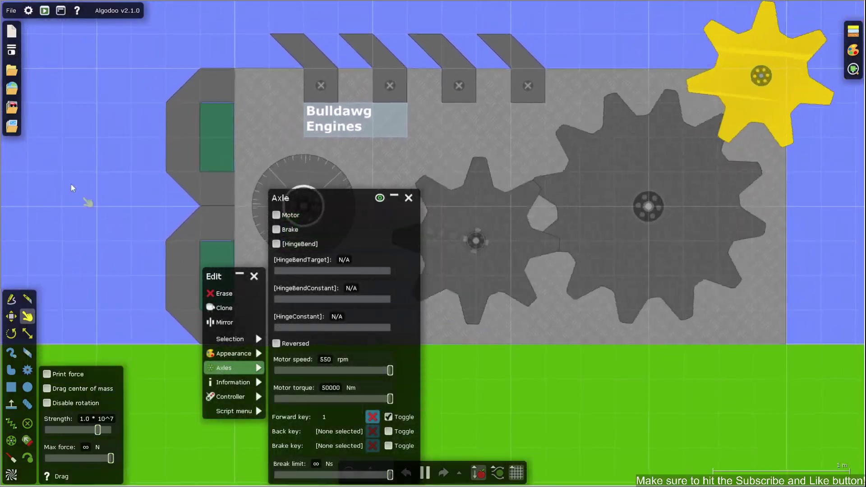
{"action": "left_click", "coordinate": [72, 188]}
Examine the spinning dial up close, and check the settings of the faint axles between it and the small gear again.
{"action": "scroll", "coordinate": [394, 223], "scroll_direction": "up", "scroll_amount": 4}
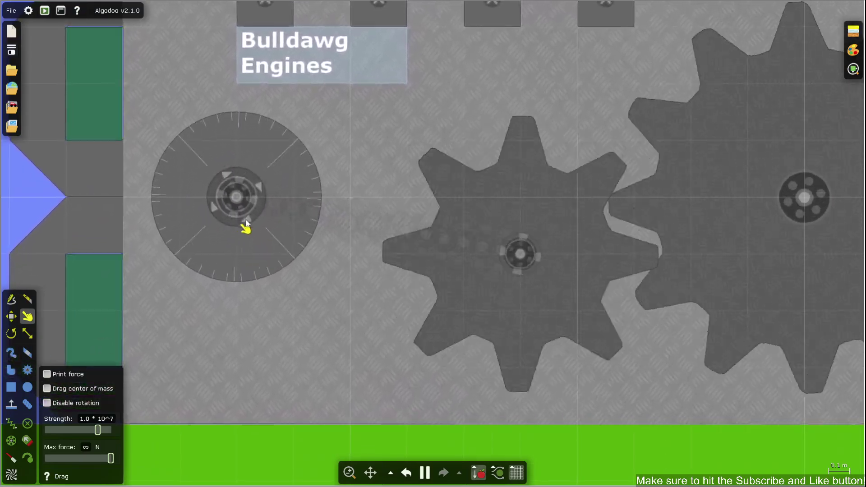
{"action": "scroll", "coordinate": [268, 280], "scroll_direction": "down", "scroll_amount": 3}
{"action": "scroll", "coordinate": [263, 266], "scroll_direction": "up", "scroll_amount": 3}
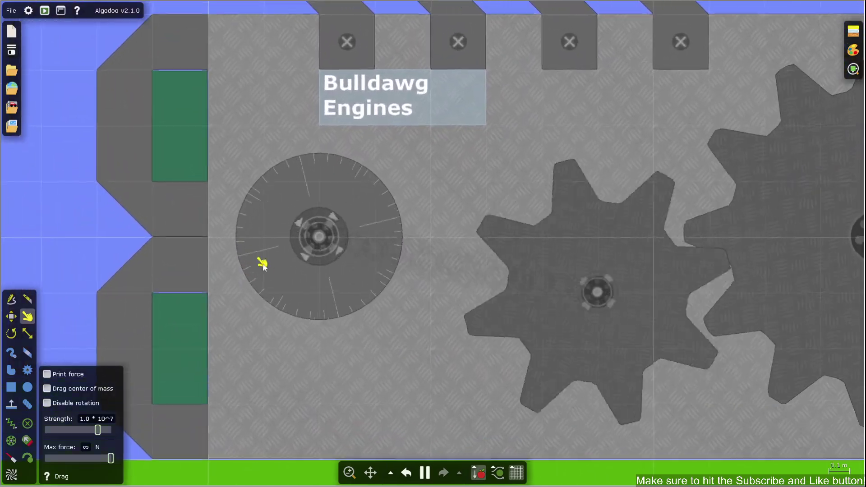
{"action": "scroll", "coordinate": [262, 266], "scroll_direction": "up", "scroll_amount": 4}
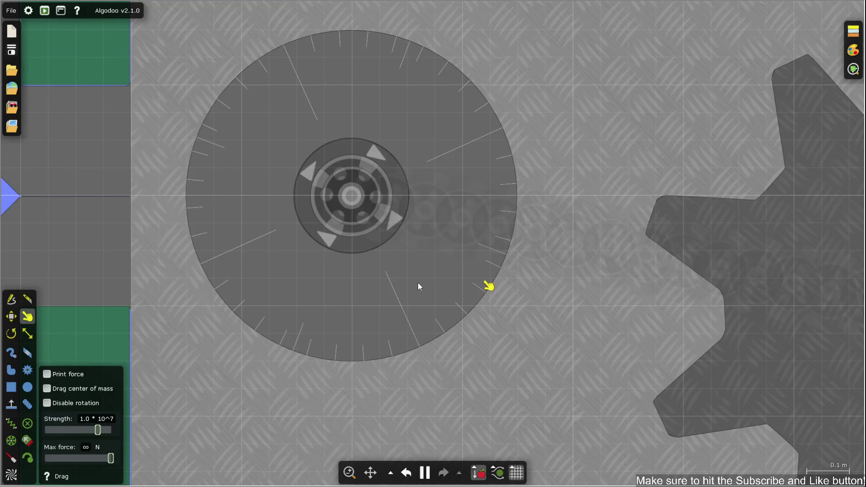
{"action": "scroll", "coordinate": [366, 210], "scroll_direction": "down", "scroll_amount": 2}
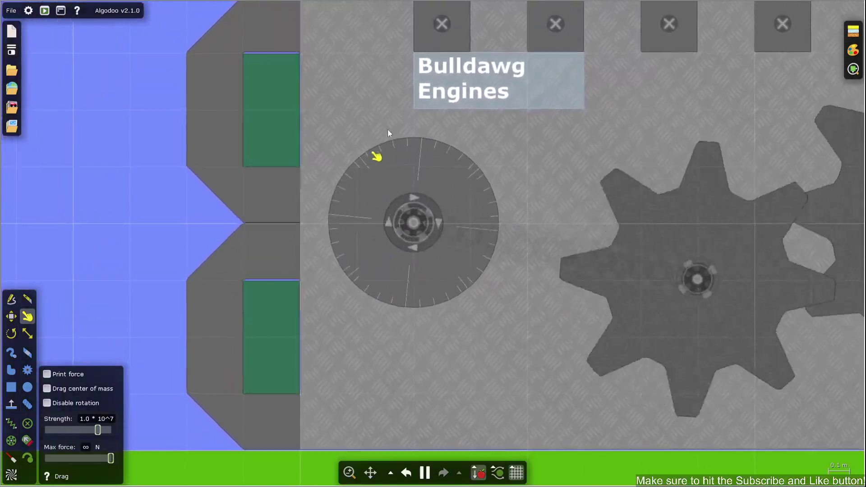
{"action": "scroll", "coordinate": [396, 304], "scroll_direction": "down", "scroll_amount": 2}
{"action": "scroll", "coordinate": [412, 290], "scroll_direction": "up", "scroll_amount": 4}
{"action": "right_click", "coordinate": [435, 264]}
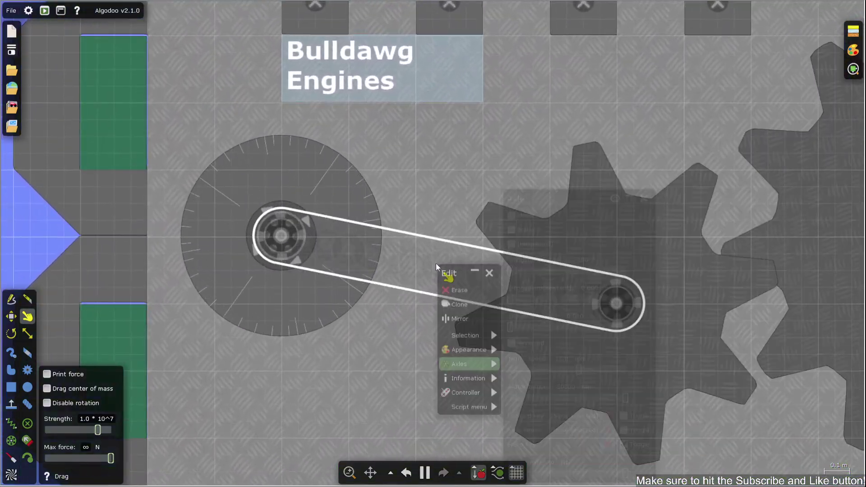
{"action": "scroll", "coordinate": [406, 252], "scroll_direction": "down", "scroll_amount": 3}
{"action": "scroll", "coordinate": [396, 253], "scroll_direction": "up", "scroll_amount": 4}
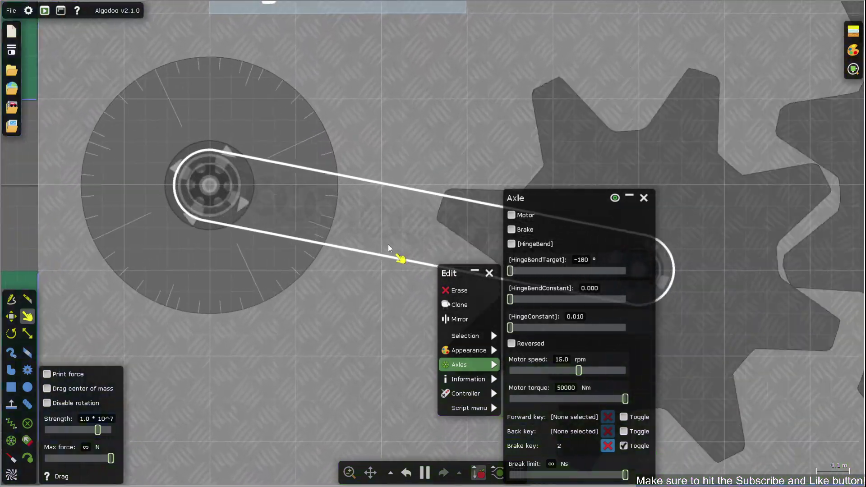
{"action": "scroll", "coordinate": [388, 245], "scroll_direction": "down", "scroll_amount": 5}
{"action": "left_click", "coordinate": [160, 165]}
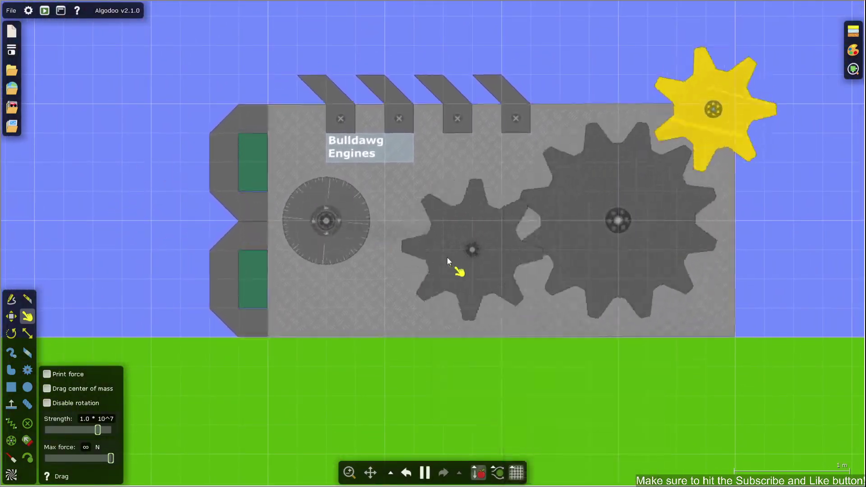
Pause the simulation to inspect the nearly transparent axles between the dial and the small gear, and resume it.
{"action": "scroll", "coordinate": [447, 261], "scroll_direction": "up", "scroll_amount": 5}
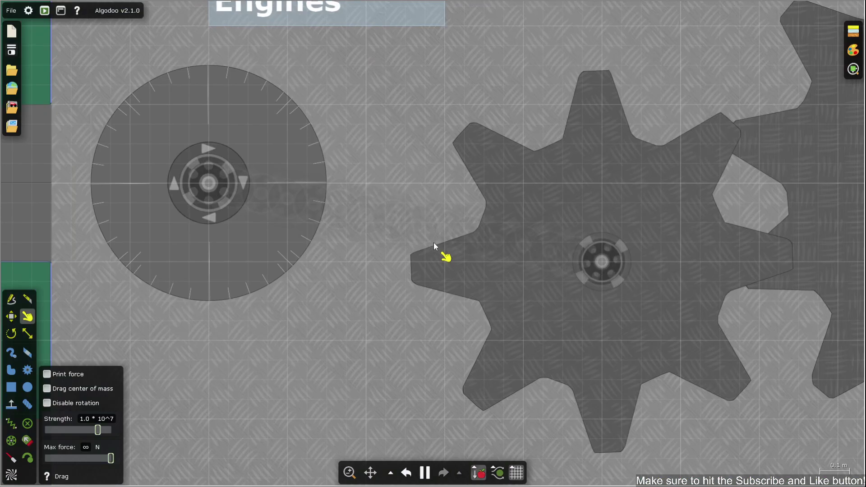
{"action": "scroll", "coordinate": [451, 248], "scroll_direction": "up", "scroll_amount": 2}
{"action": "scroll", "coordinate": [727, 233], "scroll_direction": "up", "scroll_amount": 5}
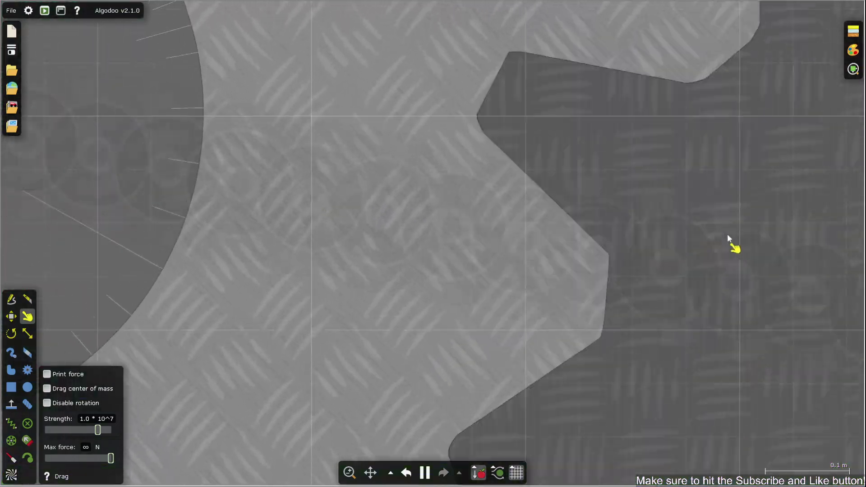
{"action": "key", "text": "space"}
{"action": "scroll", "coordinate": [703, 212], "scroll_direction": "up", "scroll_amount": 5}
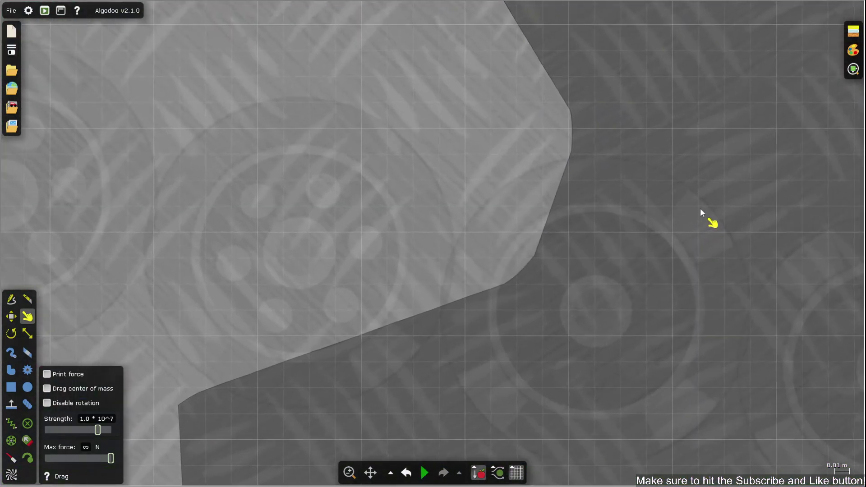
{"action": "scroll", "coordinate": [700, 208], "scroll_direction": "down", "scroll_amount": 1}
{"action": "key", "text": "space"}
Show the motor and brake settings of the axle row running from the dial to the small gear, and dismiss them.
{"action": "scroll", "coordinate": [446, 246], "scroll_direction": "down", "scroll_amount": 6}
{"action": "right_click", "coordinate": [424, 237]}
{"action": "scroll", "coordinate": [321, 185], "scroll_direction": "down", "scroll_amount": 2}
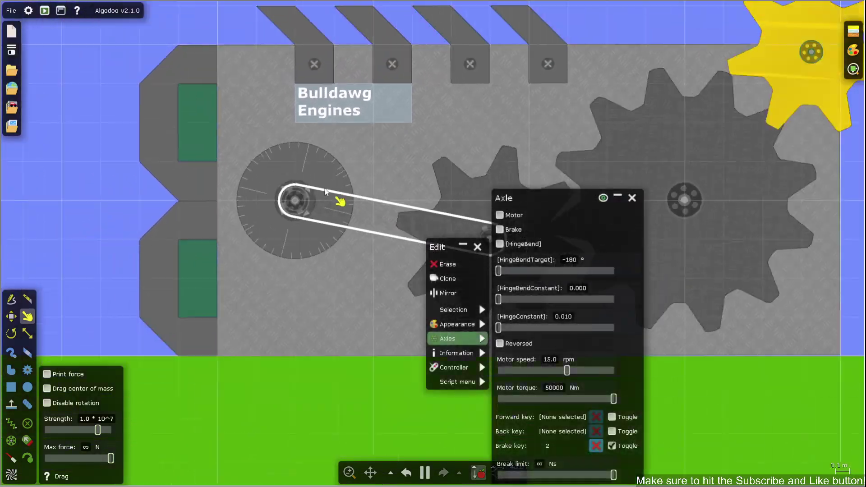
{"action": "scroll", "coordinate": [329, 187], "scroll_direction": "down", "scroll_amount": 2}
{"action": "left_click", "coordinate": [191, 219]}
{"action": "scroll", "coordinate": [314, 206], "scroll_direction": "up", "scroll_amount": 2}
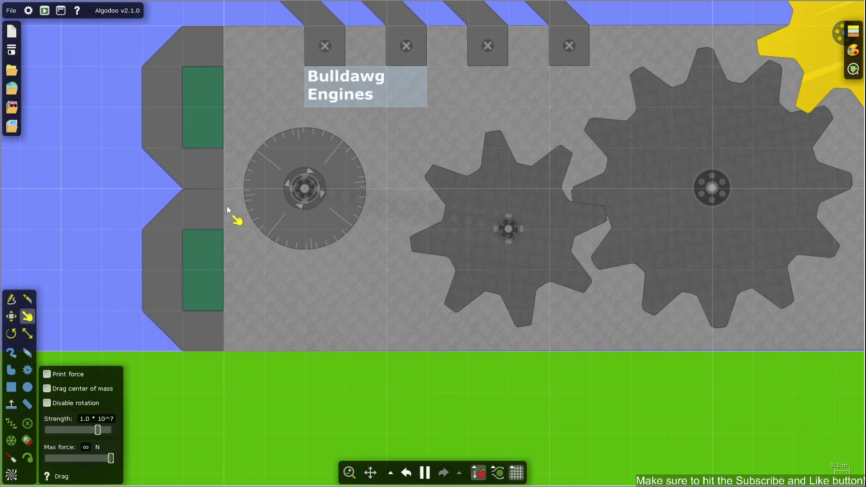
Pause and rerun the simulation to examine how the Bulldawg engine's small, large and yellow gears mesh, and leave it paused.
{"action": "scroll", "coordinate": [324, 244], "scroll_direction": "down", "scroll_amount": 3}
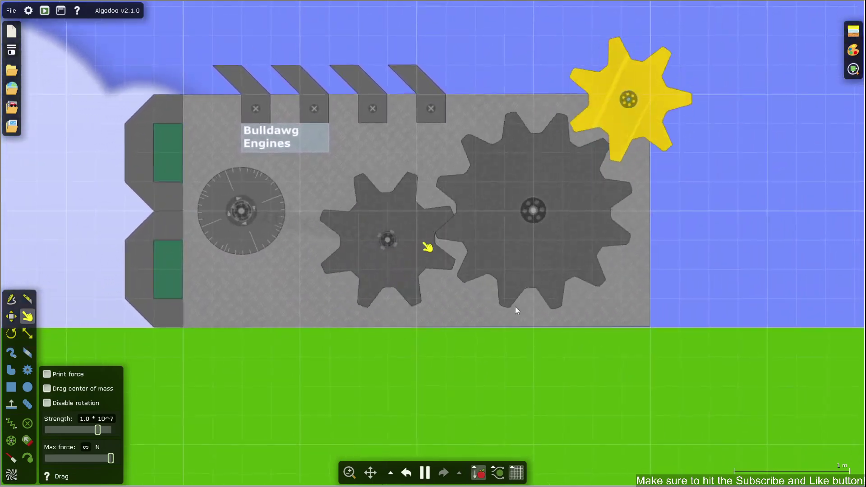
{"action": "scroll", "coordinate": [519, 191], "scroll_direction": "up", "scroll_amount": 2}
{"action": "key", "text": "space"}
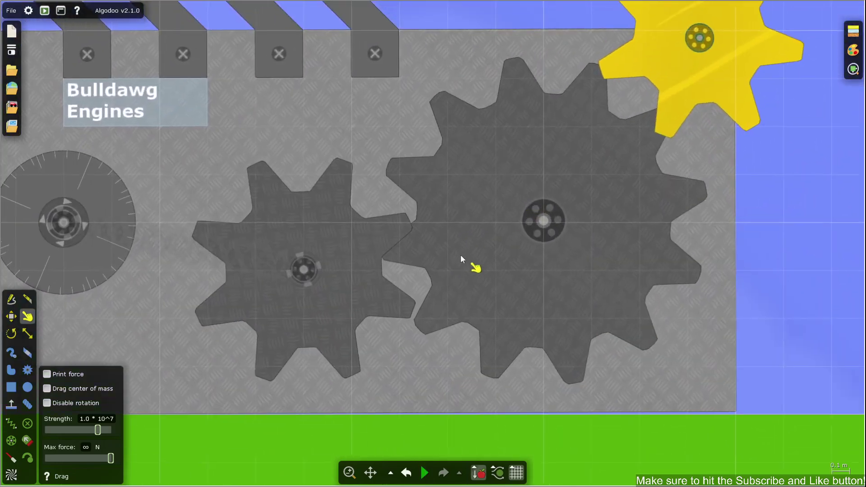
{"action": "scroll", "coordinate": [396, 261], "scroll_direction": "down", "scroll_amount": 1}
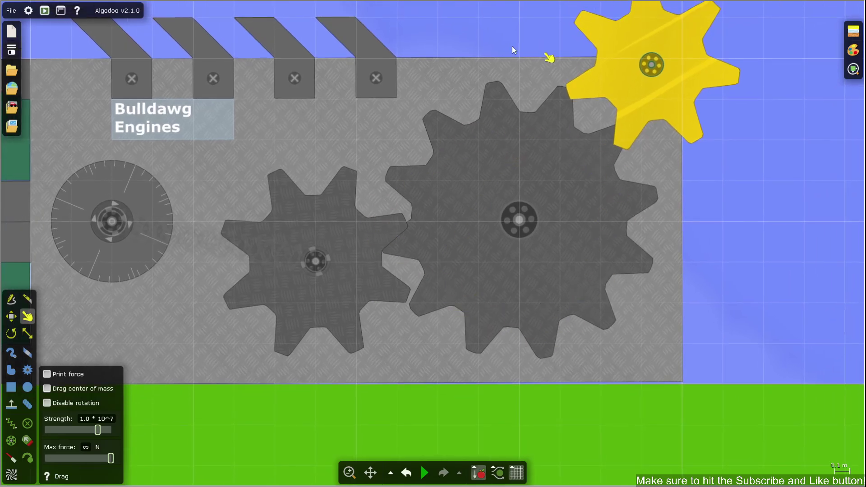
{"action": "key", "text": "space"}
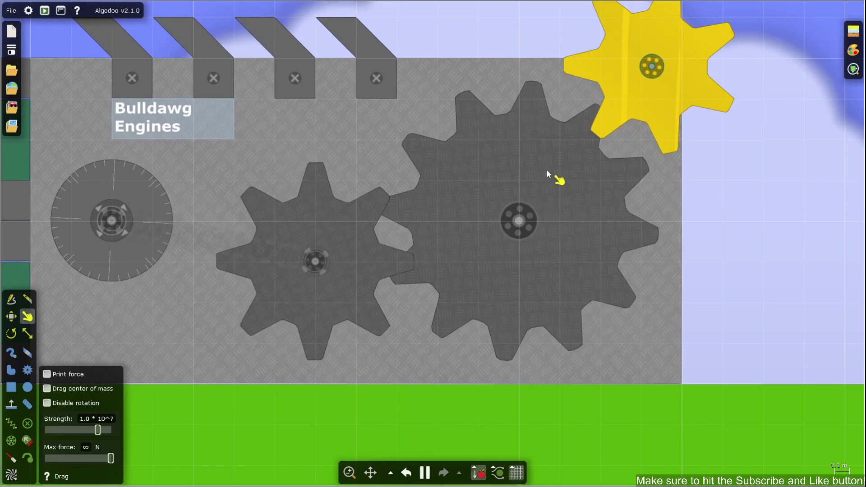
{"action": "left_click_drag", "start_coordinate": [542, 174], "coordinate": [390, 272]}
{"action": "key", "text": "space"}
{"action": "scroll", "coordinate": [492, 149], "scroll_direction": "down", "scroll_amount": 2}
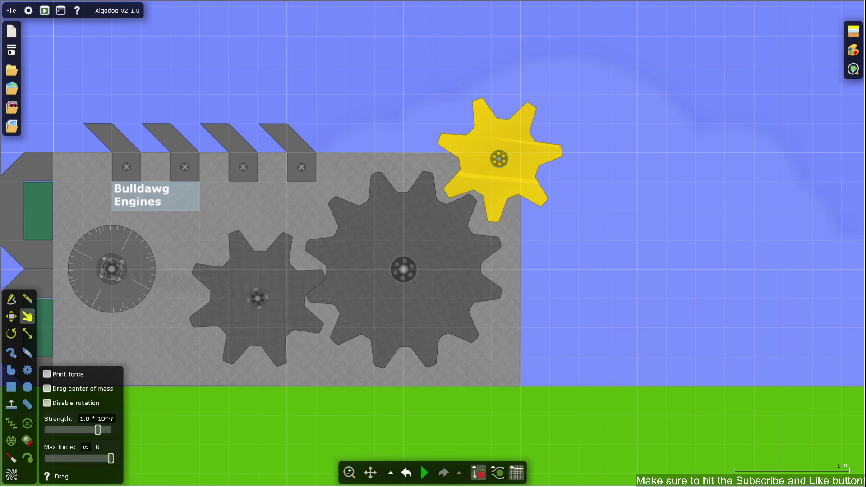
Resume the simulation and examine the RAW Engine's spinning triangles, round hub, four-bladed fans and gears.
{"action": "scroll", "coordinate": [198, 165], "scroll_direction": "down", "scroll_amount": 6}
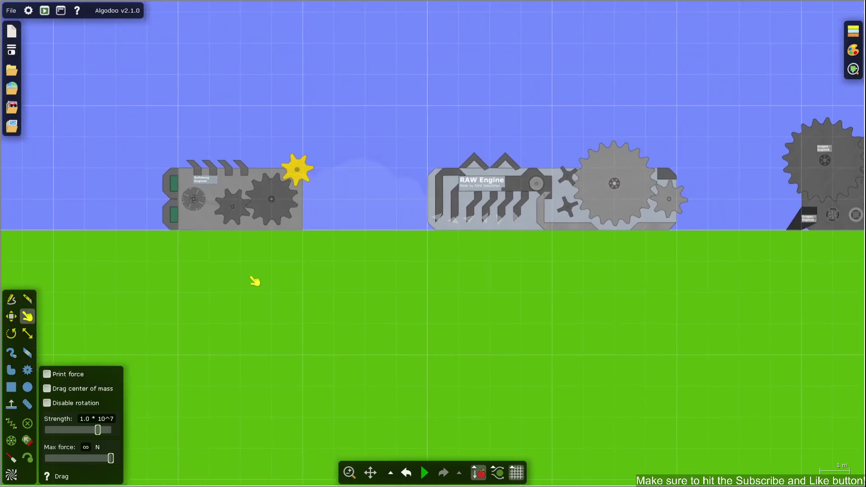
{"action": "scroll", "coordinate": [523, 208], "scroll_direction": "up", "scroll_amount": 3}
{"action": "left_click_drag", "start_coordinate": [662, 179], "coordinate": [507, 217]}
{"action": "key", "text": "space"}
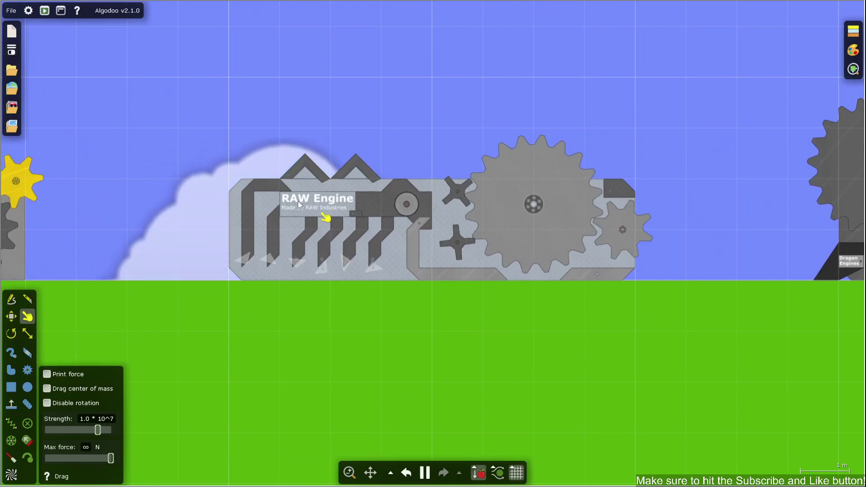
{"action": "scroll", "coordinate": [329, 218], "scroll_direction": "up", "scroll_amount": 3}
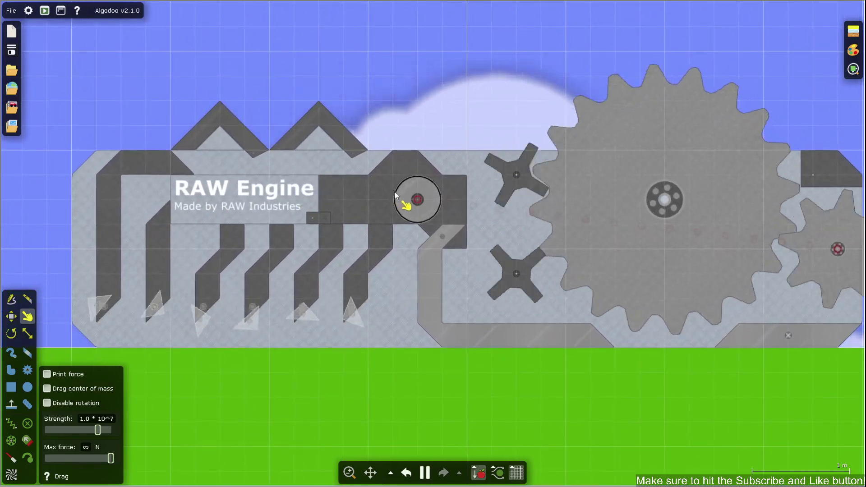
{"action": "scroll", "coordinate": [419, 203], "scroll_direction": "up", "scroll_amount": 4}
{"action": "scroll", "coordinate": [424, 208], "scroll_direction": "down", "scroll_amount": 5}
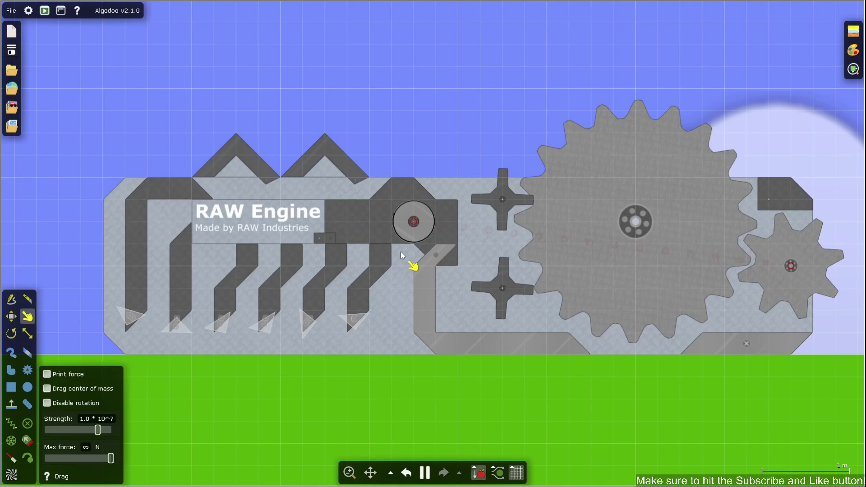
{"action": "scroll", "coordinate": [347, 289], "scroll_direction": "up", "scroll_amount": 4}
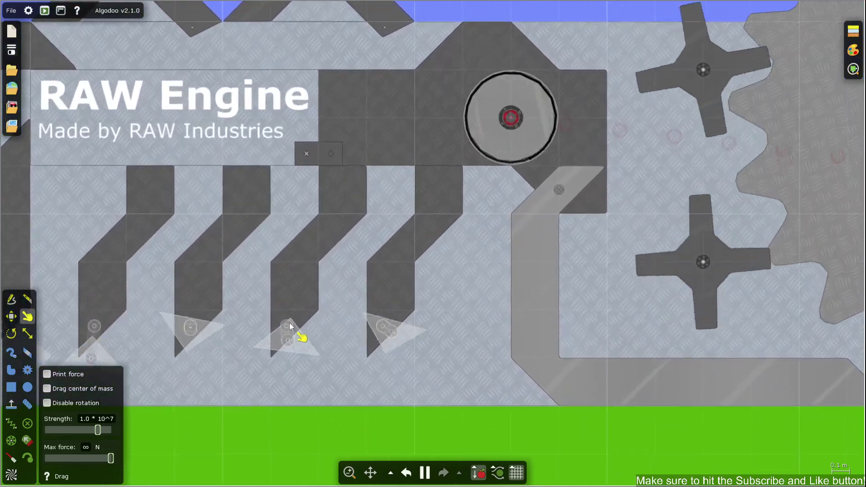
{"action": "scroll", "coordinate": [307, 334], "scroll_direction": "down", "scroll_amount": 5}
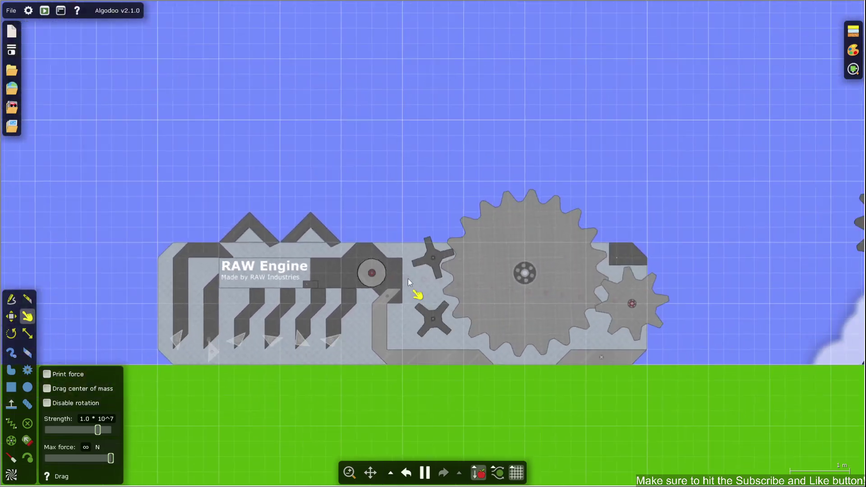
Show the axle settings of the RAW Engine's round hub, and dismiss them.
{"action": "scroll", "coordinate": [410, 289], "scroll_direction": "up", "scroll_amount": 4}
{"action": "scroll", "coordinate": [228, 280], "scroll_direction": "up", "scroll_amount": 6}
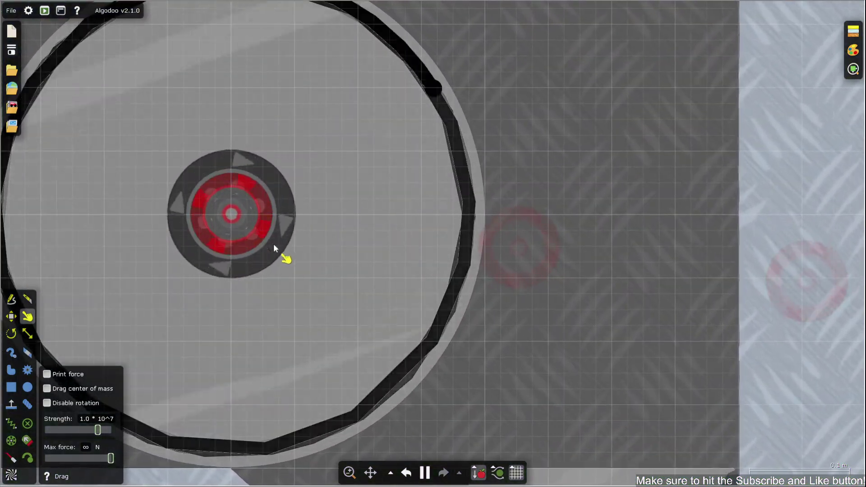
{"action": "right_click", "coordinate": [274, 246]}
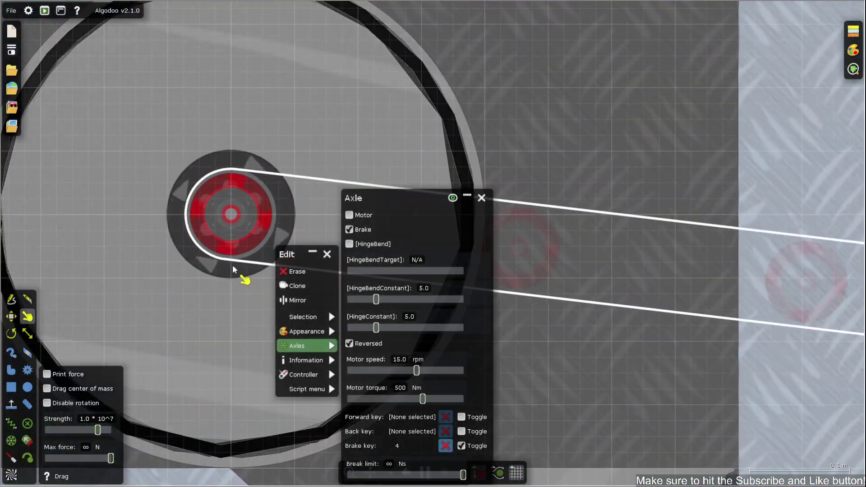
{"action": "scroll", "coordinate": [231, 135], "scroll_direction": "down", "scroll_amount": 5}
{"action": "scroll", "coordinate": [230, 133], "scroll_direction": "down", "scroll_amount": 4}
{"action": "left_click", "coordinate": [258, 61]}
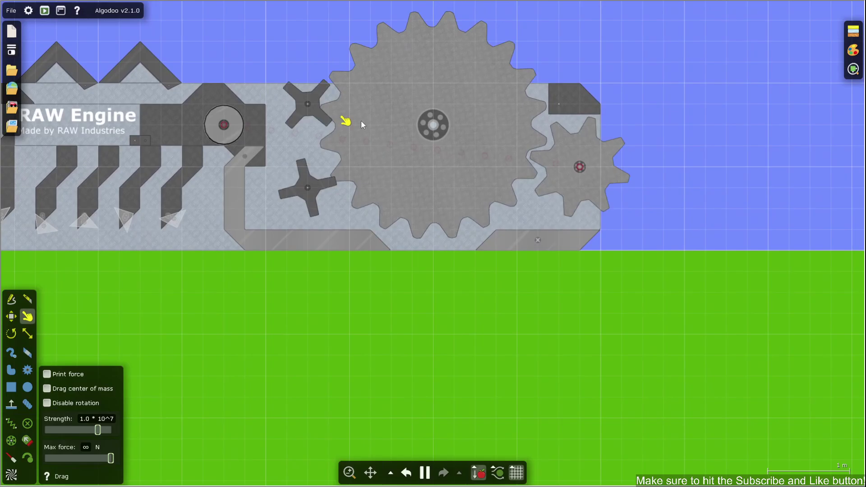
Examine the row of faint axles running from the RAW Engine's round hub past the four-bladed fans and large gear.
{"action": "scroll", "coordinate": [351, 129], "scroll_direction": "up", "scroll_amount": 3}
{"action": "scroll", "coordinate": [828, 178], "scroll_direction": "up", "scroll_amount": 12}
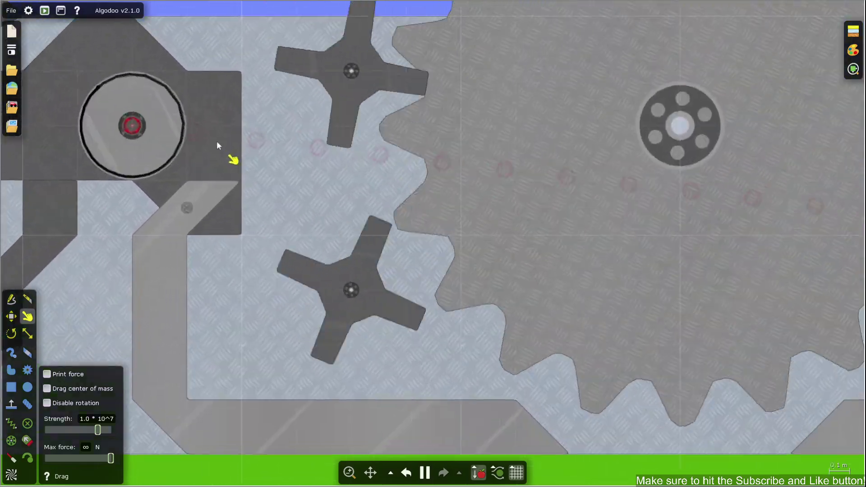
{"action": "scroll", "coordinate": [291, 144], "scroll_direction": "down", "scroll_amount": 10}
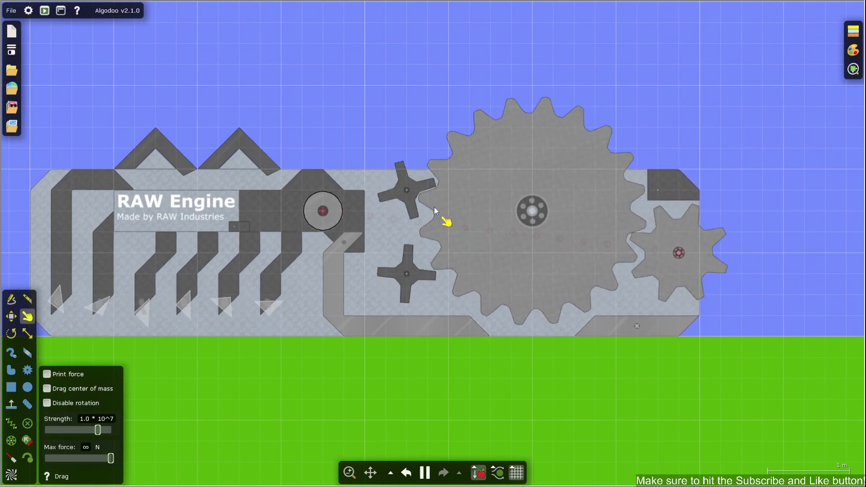
{"action": "scroll", "coordinate": [238, 241], "scroll_direction": "down", "scroll_amount": 5}
Examine the Dragon Engines machine's meshing gears and three lower wheels, and bring up the edit options of the wheel nearest the large gear.
{"action": "scroll", "coordinate": [470, 231], "scroll_direction": "up", "scroll_amount": 8}
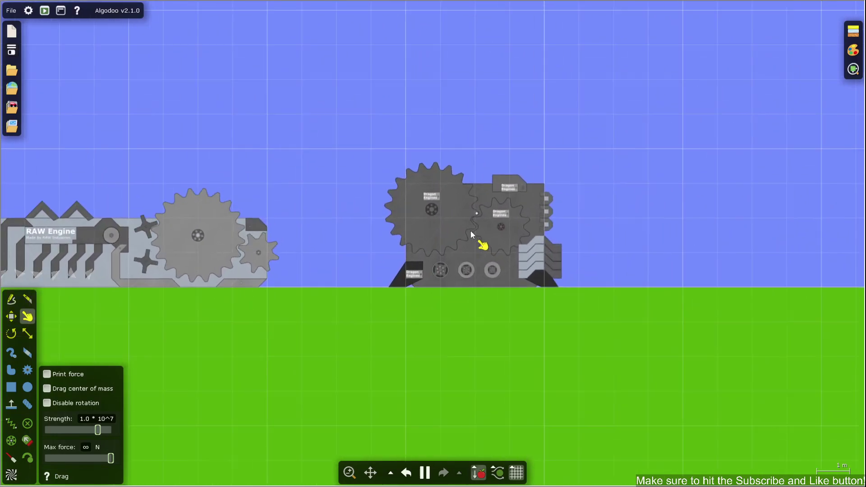
{"action": "scroll", "coordinate": [507, 49], "scroll_direction": "up", "scroll_amount": 2}
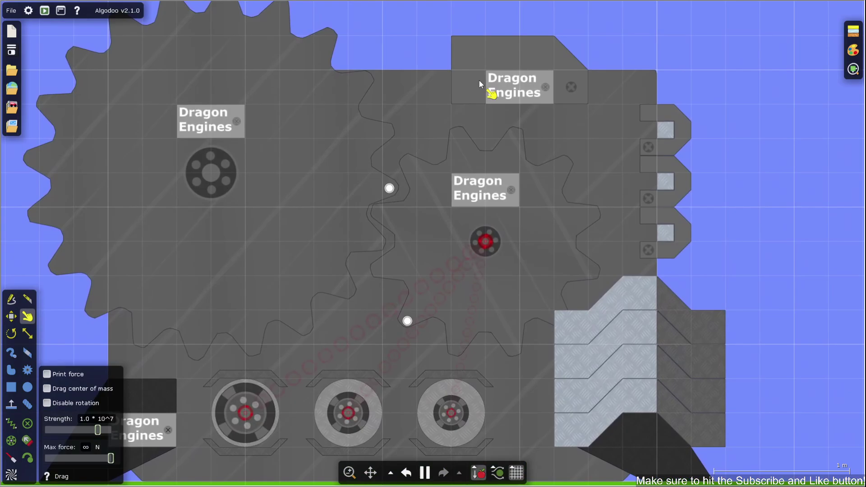
{"action": "scroll", "coordinate": [482, 82], "scroll_direction": "down", "scroll_amount": 2}
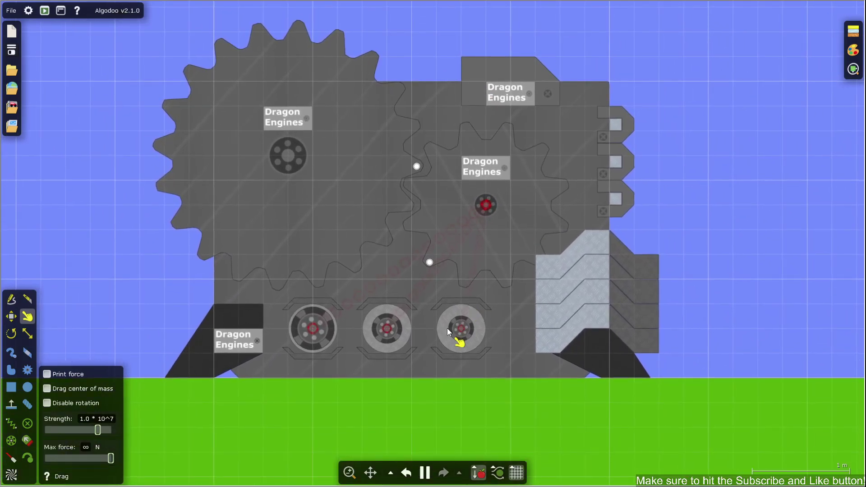
{"action": "scroll", "coordinate": [421, 345], "scroll_direction": "up", "scroll_amount": 3}
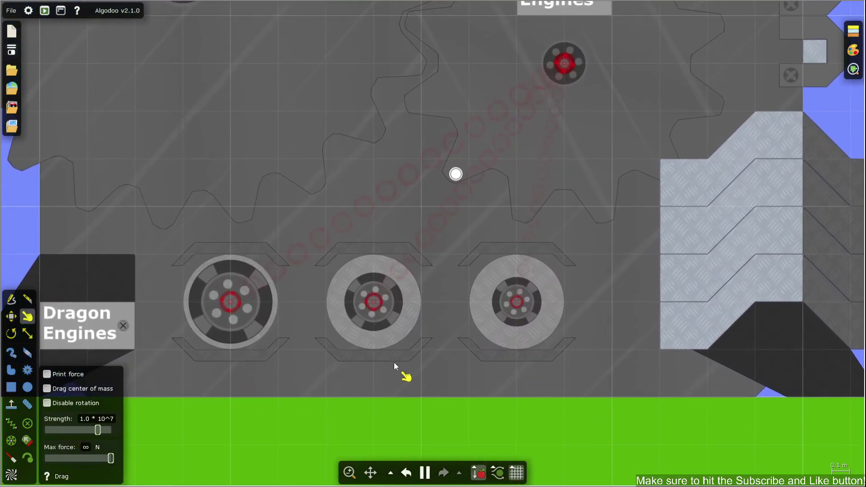
{"action": "scroll", "coordinate": [393, 361], "scroll_direction": "down", "scroll_amount": 3}
{"action": "scroll", "coordinate": [397, 364], "scroll_direction": "up", "scroll_amount": 4}
{"action": "scroll", "coordinate": [315, 342], "scroll_direction": "up", "scroll_amount": 1}
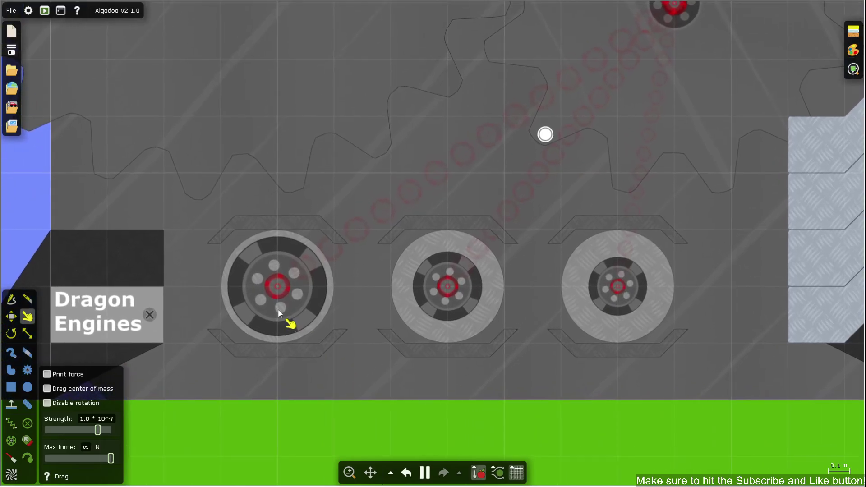
{"action": "right_click", "coordinate": [302, 320]}
{"action": "scroll", "coordinate": [278, 281], "scroll_direction": "down", "scroll_amount": 3}
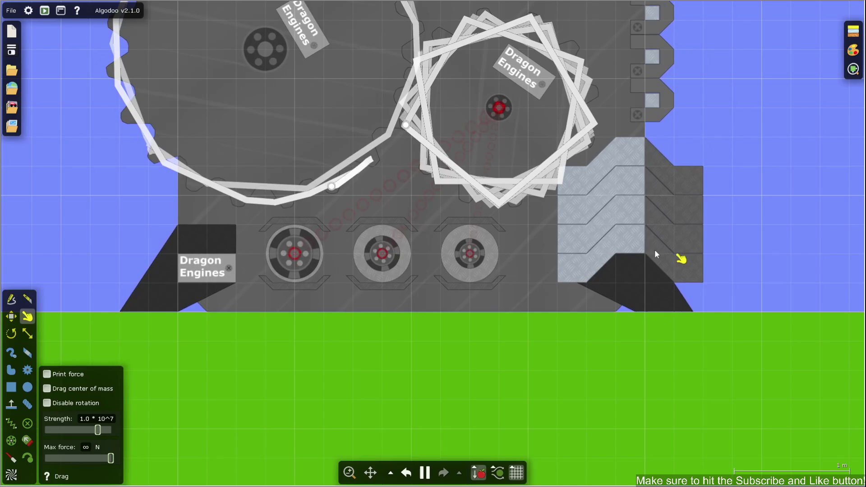
Switch to the Tracer tool and examine the trails drawn by the Dragon engine's two spinning gears.
{"action": "key", "text": "t"}
{"action": "scroll", "coordinate": [393, 270], "scroll_direction": "down", "scroll_amount": 1}
{"action": "scroll", "coordinate": [408, 264], "scroll_direction": "up", "scroll_amount": 2}
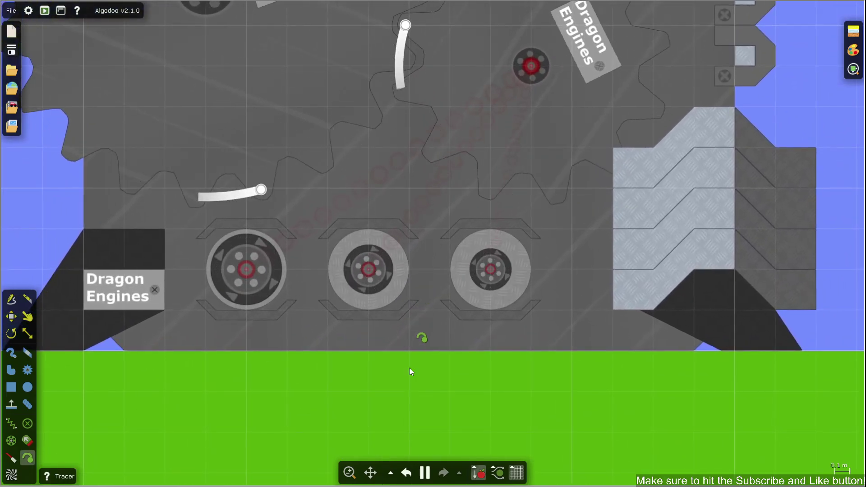
{"action": "scroll", "coordinate": [409, 367], "scroll_direction": "down", "scroll_amount": 2}
{"action": "scroll", "coordinate": [402, 340], "scroll_direction": "up", "scroll_amount": 3}
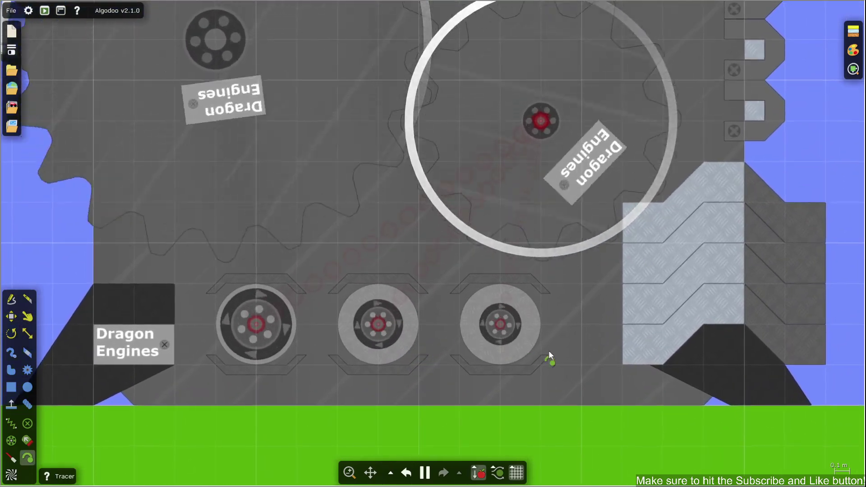
{"action": "scroll", "coordinate": [461, 362], "scroll_direction": "down", "scroll_amount": 3}
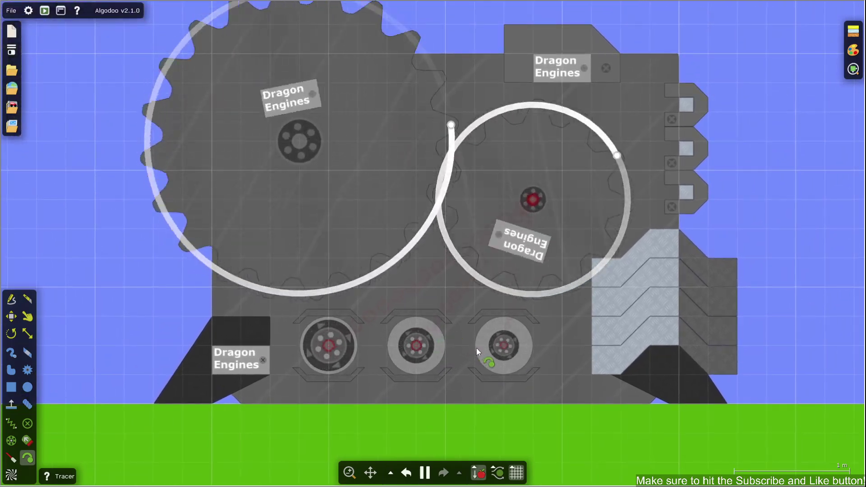
{"action": "scroll", "coordinate": [476, 348], "scroll_direction": "down", "scroll_amount": 2}
{"action": "scroll", "coordinate": [478, 348], "scroll_direction": "up", "scroll_amount": 2}
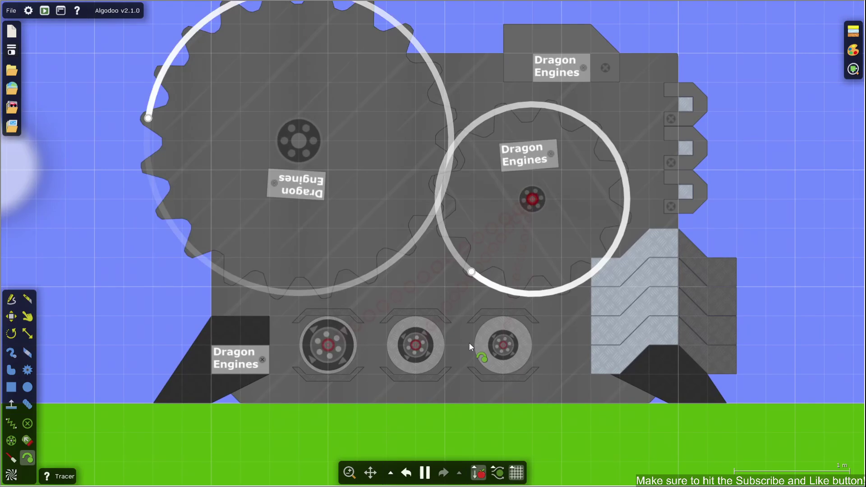
Show the axle motor settings of the Dragon engine's middle wheel, and dismiss them.
{"action": "scroll", "coordinate": [469, 343], "scroll_direction": "up", "scroll_amount": 3}
{"action": "right_click", "coordinate": [411, 351]}
{"action": "scroll", "coordinate": [187, 334], "scroll_direction": "down", "scroll_amount": 5}
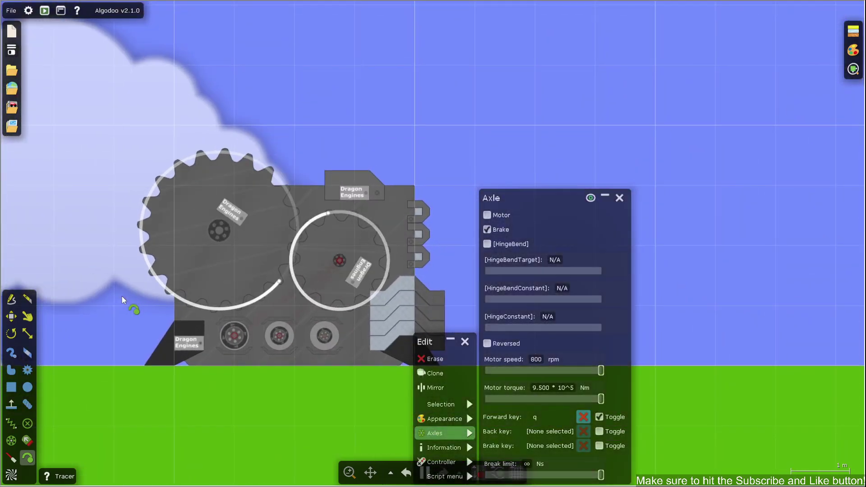
{"action": "left_click", "coordinate": [120, 296]}
Switch to the Drag tool and examine the Dragon engine while its gears spin fast.
{"action": "scroll", "coordinate": [196, 343], "scroll_direction": "up", "scroll_amount": 2}
{"action": "left_click_drag", "start_coordinate": [368, 328], "coordinate": [485, 318]}
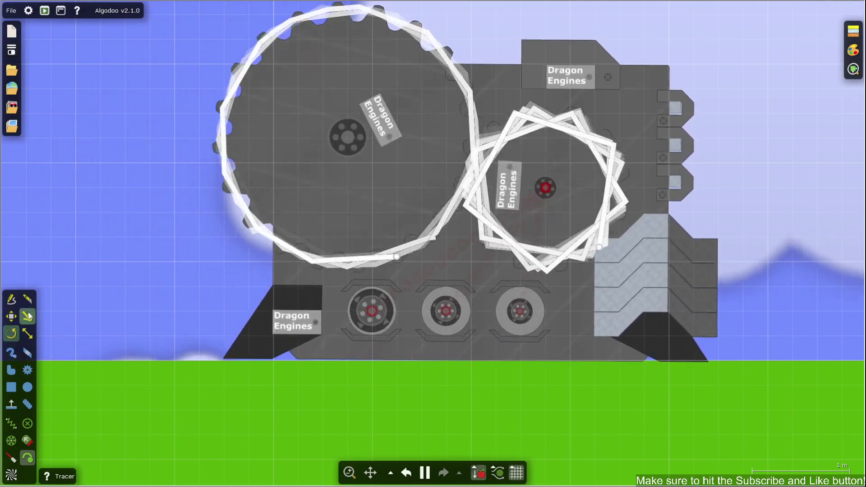
{"action": "key", "text": "d"}
{"action": "scroll", "coordinate": [451, 406], "scroll_direction": "down", "scroll_amount": 4}
{"action": "scroll", "coordinate": [441, 401], "scroll_direction": "up", "scroll_amount": 2}
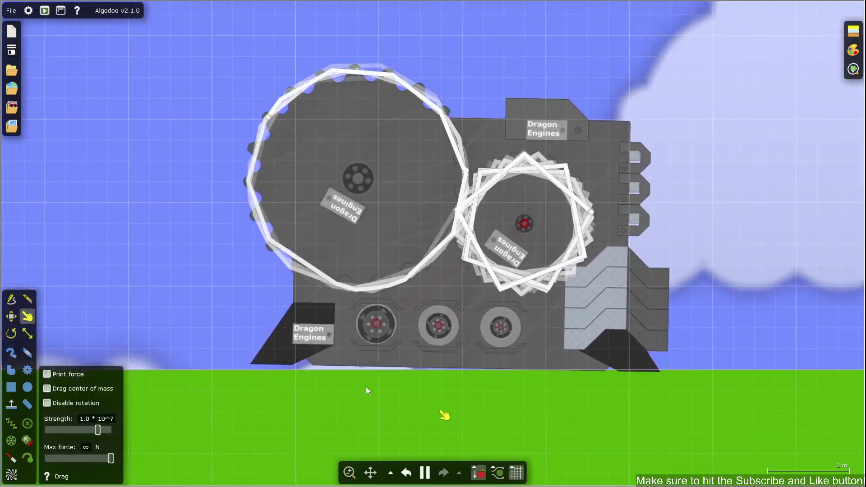
{"action": "scroll", "coordinate": [502, 387], "scroll_direction": "down", "scroll_amount": 2}
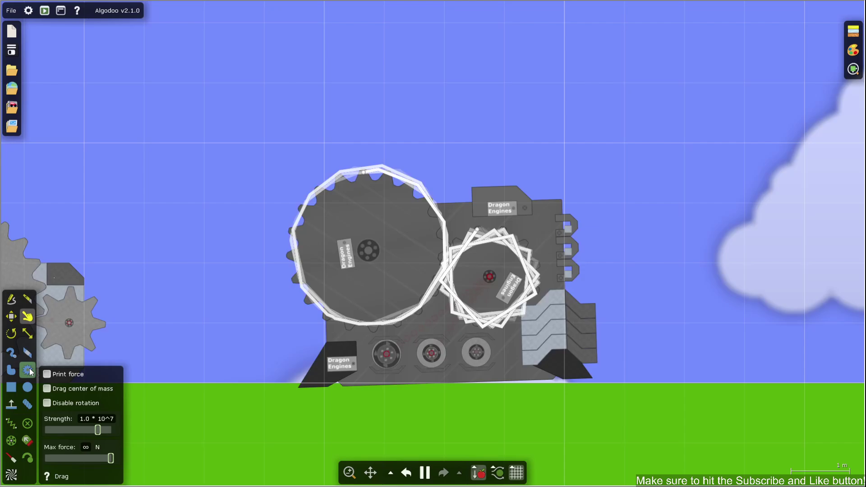
Hide the background grid and switch to the Move tool.
{"action": "key", "text": "g"}
{"action": "left_click", "coordinate": [522, 477]}
{"action": "scroll", "coordinate": [528, 428], "scroll_direction": "up", "scroll_amount": 4}
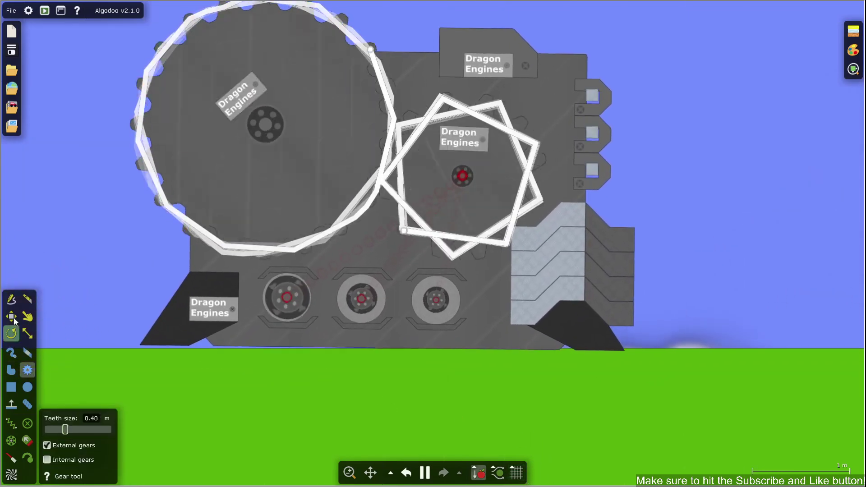
{"action": "left_click", "coordinate": [11, 316]}
Pause the simulation to inspect the three brackets with light squares on the Dragon engine's side, and resume it to examine them running.
{"action": "key", "text": "space"}
{"action": "scroll", "coordinate": [705, 379], "scroll_direction": "down", "scroll_amount": 2}
{"action": "scroll", "coordinate": [677, 393], "scroll_direction": "down", "scroll_amount": 1}
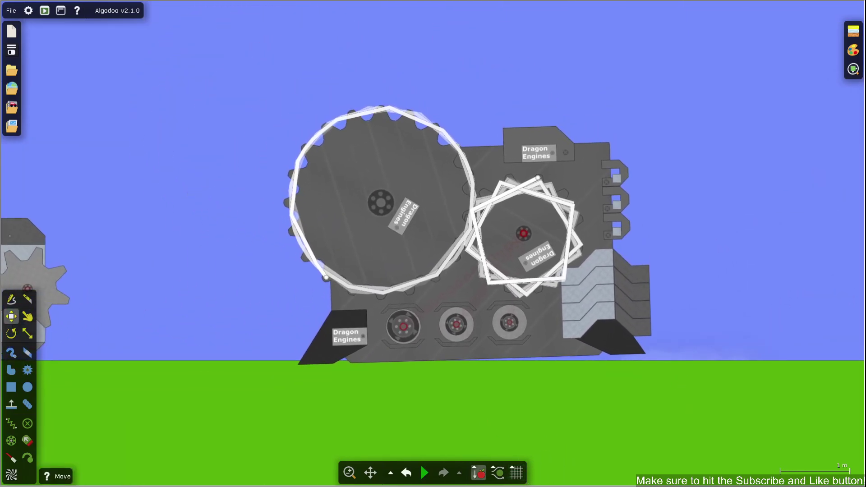
{"action": "scroll", "coordinate": [659, 383], "scroll_direction": "up", "scroll_amount": 3}
{"action": "scroll", "coordinate": [351, 365], "scroll_direction": "up", "scroll_amount": 3}
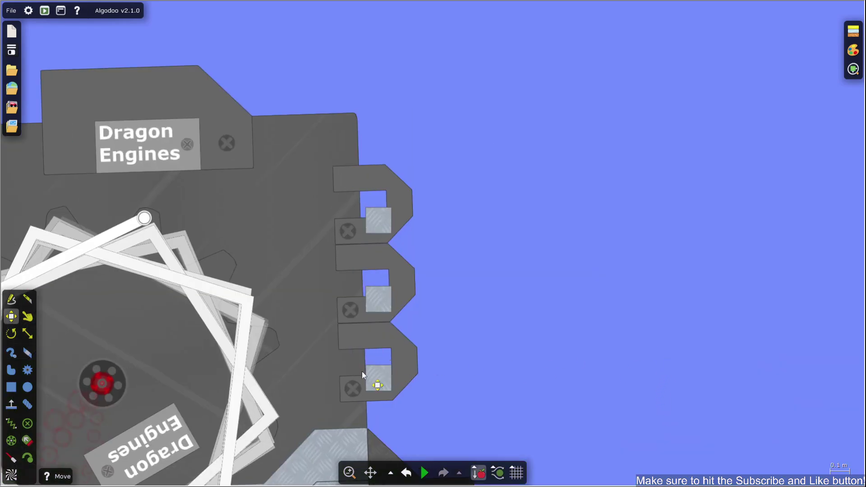
{"action": "key", "text": "space"}
{"action": "scroll", "coordinate": [448, 292], "scroll_direction": "down", "scroll_amount": 5}
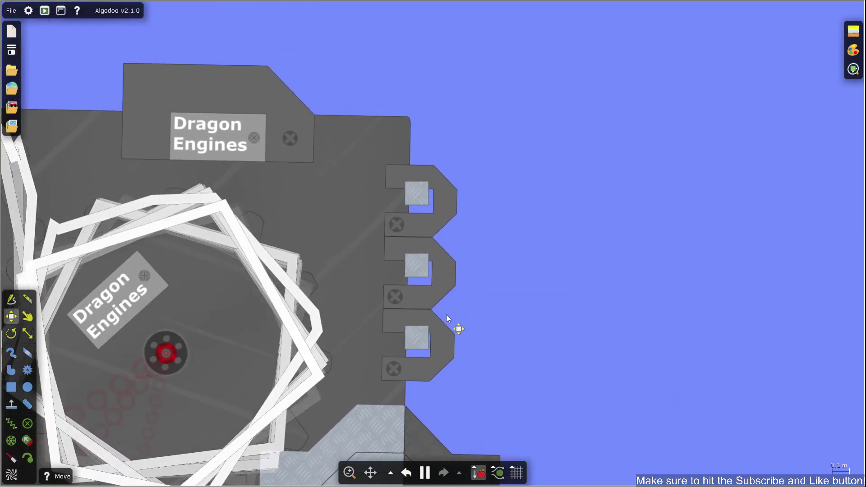
{"action": "scroll", "coordinate": [476, 219], "scroll_direction": "up", "scroll_amount": 5}
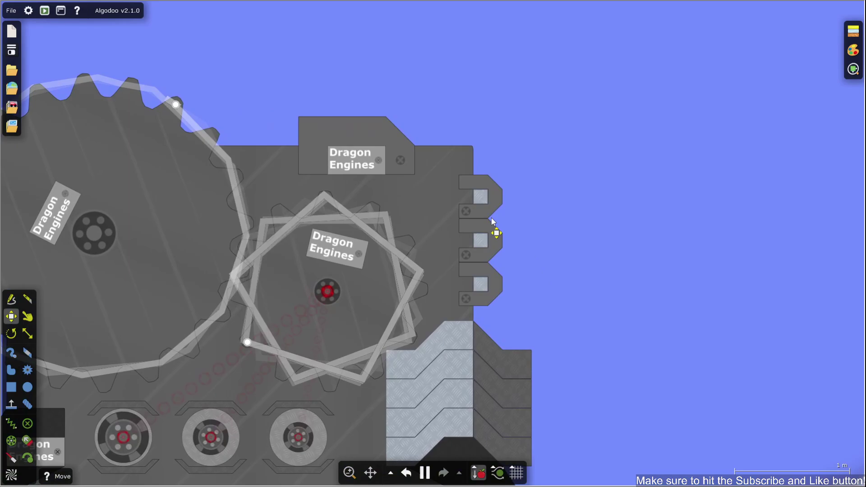
Compare the three running engines side by side, taking a closer look at the RAW Engine.
{"action": "scroll", "coordinate": [396, 258], "scroll_direction": "down", "scroll_amount": 6}
{"action": "scroll", "coordinate": [676, 255], "scroll_direction": "up", "scroll_amount": 3}
{"action": "scroll", "coordinate": [676, 255], "scroll_direction": "down", "scroll_amount": 6}
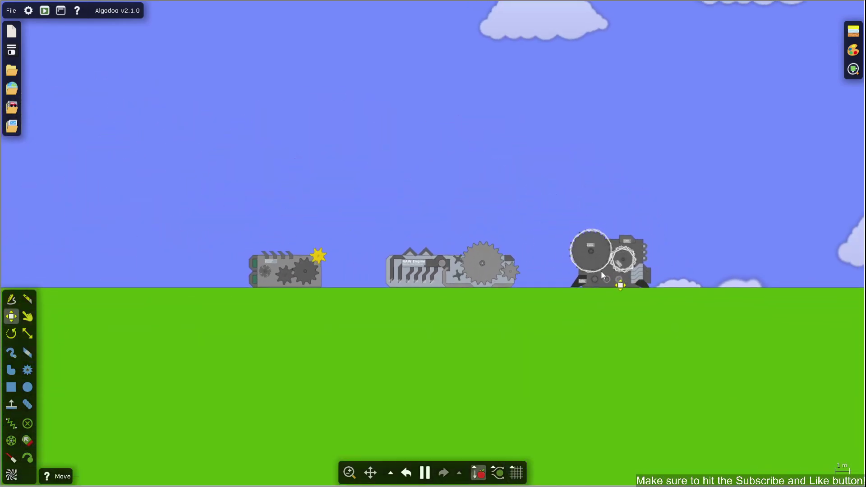
{"action": "scroll", "coordinate": [453, 293], "scroll_direction": "up", "scroll_amount": 3}
{"action": "scroll", "coordinate": [500, 316], "scroll_direction": "up", "scroll_amount": 4}
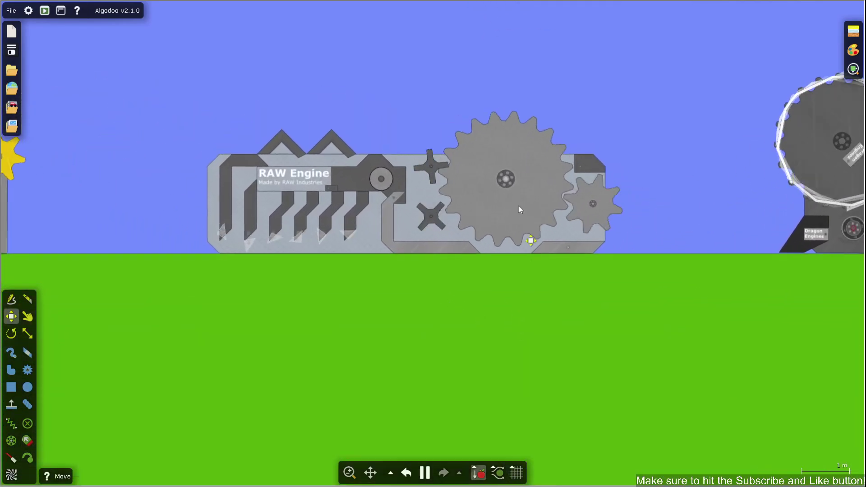
{"action": "scroll", "coordinate": [441, 287], "scroll_direction": "down", "scroll_amount": 3}
{"action": "left_click_drag", "start_coordinate": [253, 145], "coordinate": [595, 313]}
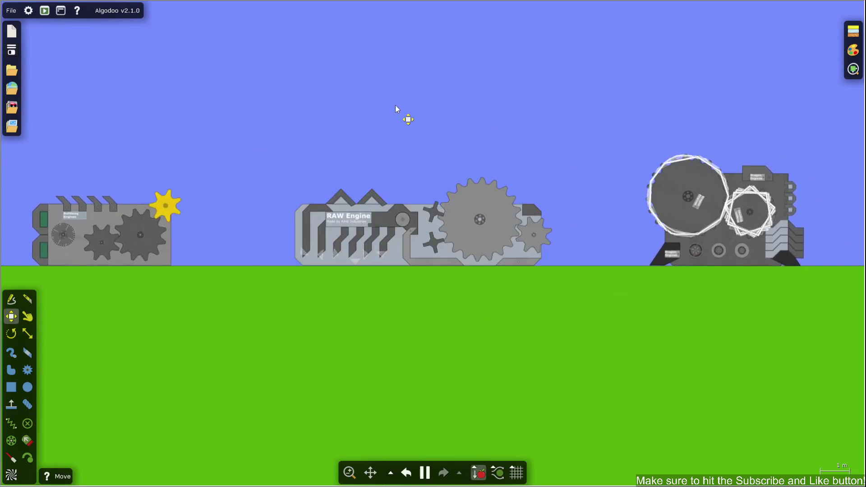
{"action": "scroll", "coordinate": [458, 239], "scroll_direction": "up", "scroll_amount": 5}
{"action": "scroll", "coordinate": [478, 239], "scroll_direction": "down", "scroll_amount": 4}
{"action": "scroll", "coordinate": [323, 247], "scroll_direction": "up", "scroll_amount": 1}
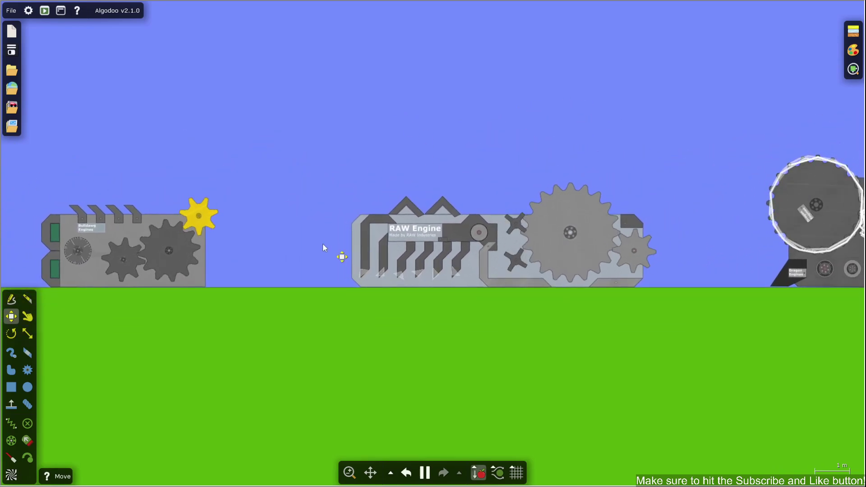
Examine the running Bulldawg engine's dial, dark gears and yellow gear.
{"action": "scroll", "coordinate": [447, 270], "scroll_direction": "down", "scroll_amount": 2}
{"action": "scroll", "coordinate": [32, 224], "scroll_direction": "up", "scroll_amount": 4}
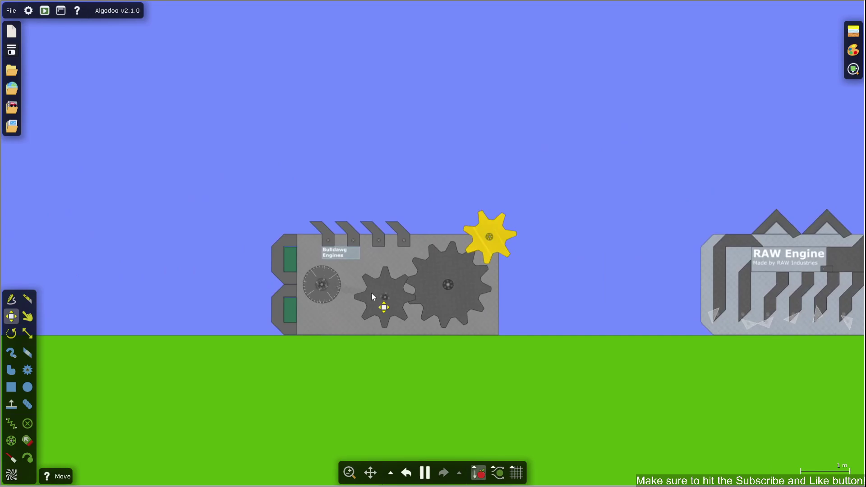
{"action": "scroll", "coordinate": [229, 234], "scroll_direction": "down", "scroll_amount": 3}
{"action": "scroll", "coordinate": [230, 238], "scroll_direction": "down", "scroll_amount": 1}
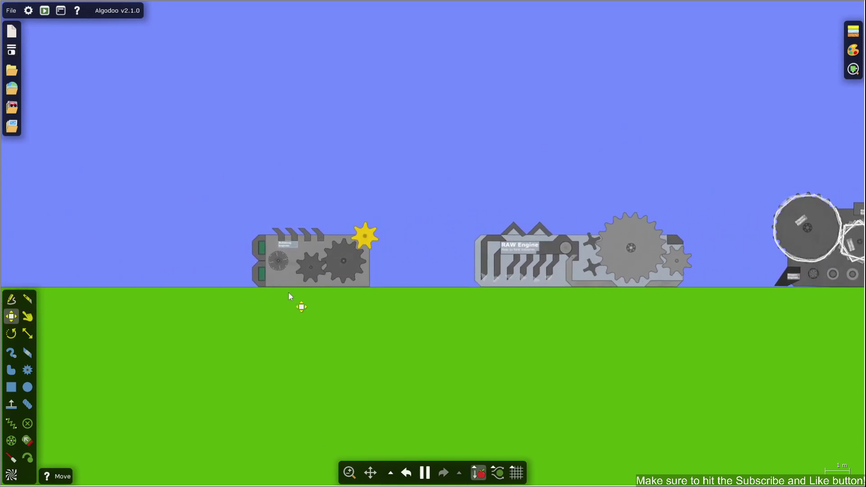
{"action": "scroll", "coordinate": [289, 293], "scroll_direction": "up", "scroll_amount": 1}
{"action": "scroll", "coordinate": [285, 289], "scroll_direction": "up", "scroll_amount": 2}
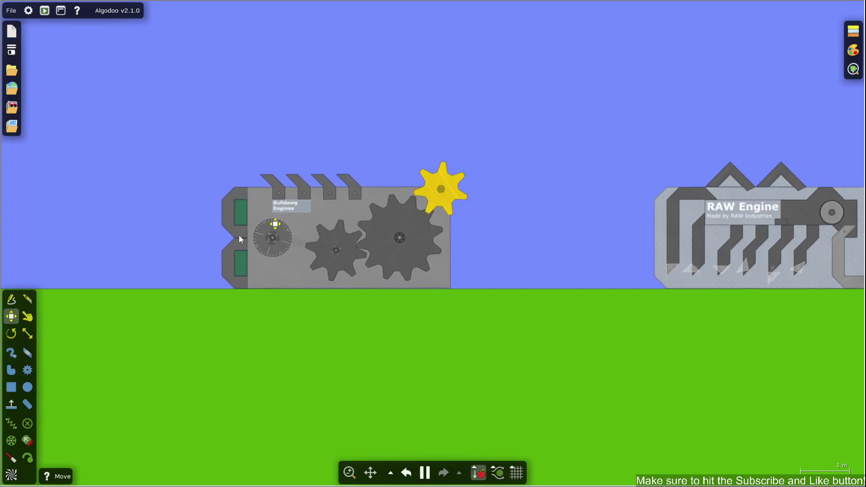
Review the running RAW Engine once more, and finish with a close look at the Dragon engine.
{"action": "scroll", "coordinate": [239, 239], "scroll_direction": "down", "scroll_amount": 2}
{"action": "scroll", "coordinate": [694, 212], "scroll_direction": "up", "scroll_amount": 4}
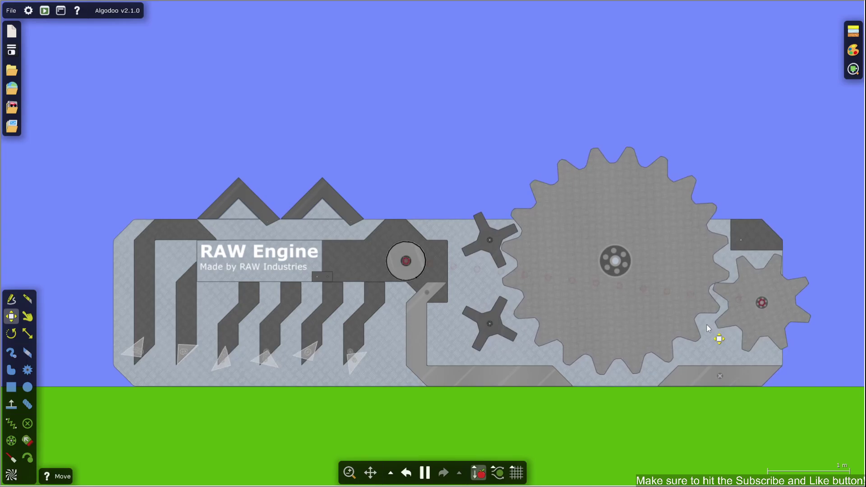
{"action": "scroll", "coordinate": [645, 305], "scroll_direction": "down", "scroll_amount": 5}
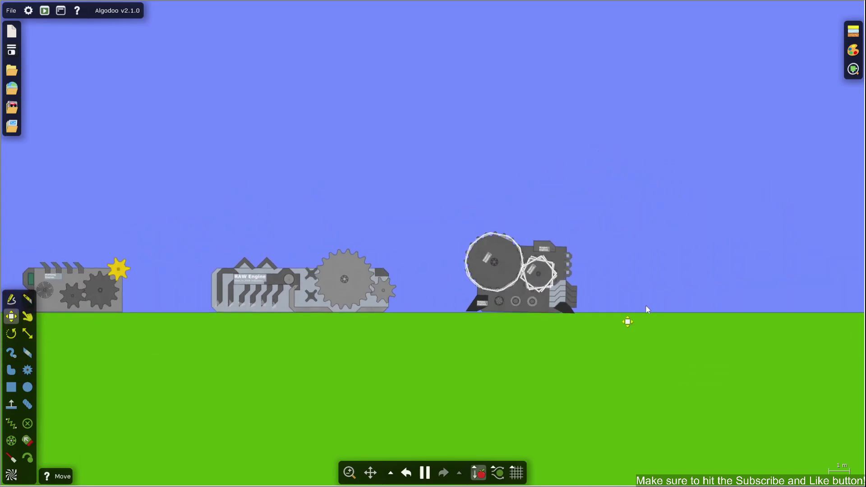
{"action": "scroll", "coordinate": [645, 305], "scroll_direction": "up", "scroll_amount": 5}
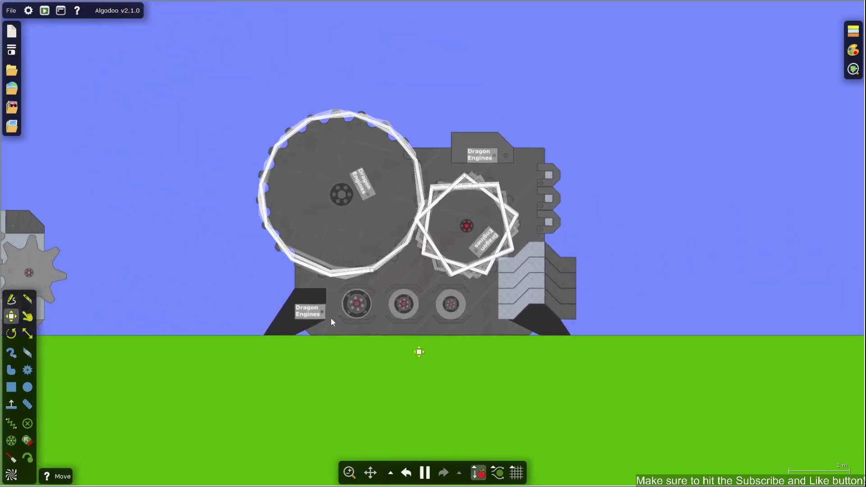
{"action": "scroll", "coordinate": [546, 315], "scroll_direction": "up", "scroll_amount": 3}
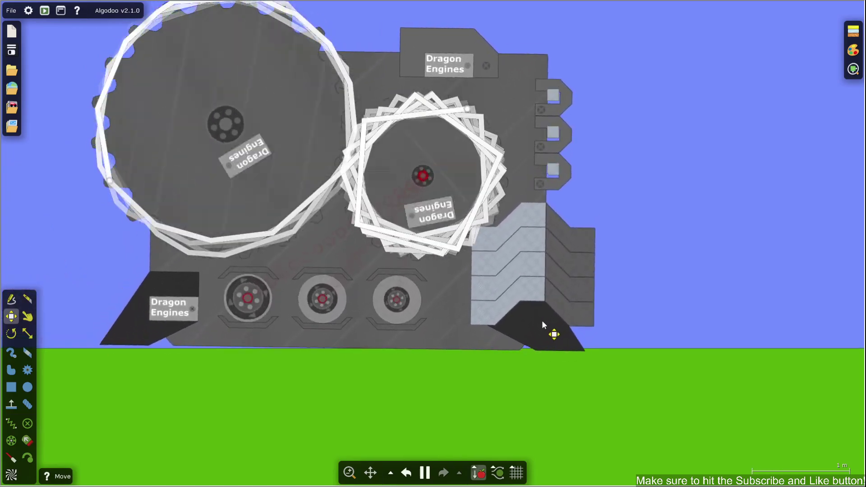
Leave the engines and load the Chainlink Car scene from the second page of the saved scenes.
{"action": "scroll", "coordinate": [509, 305], "scroll_direction": "down", "scroll_amount": 2}
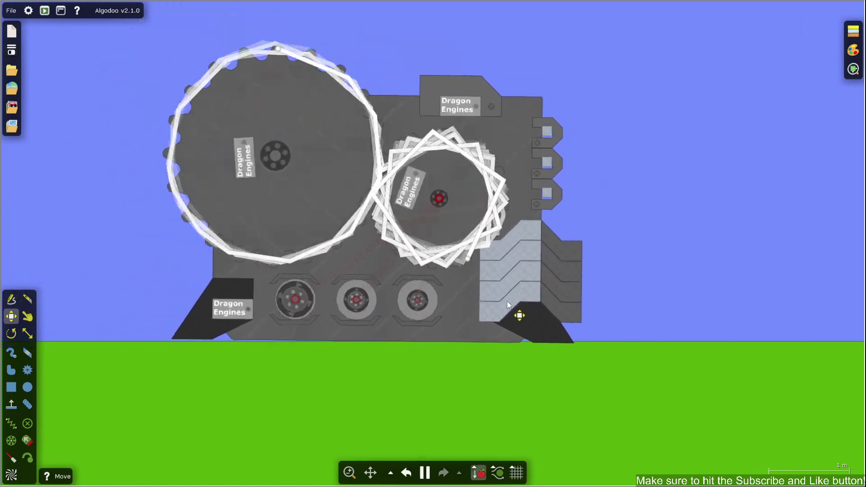
{"action": "scroll", "coordinate": [507, 304], "scroll_direction": "down", "scroll_amount": 3}
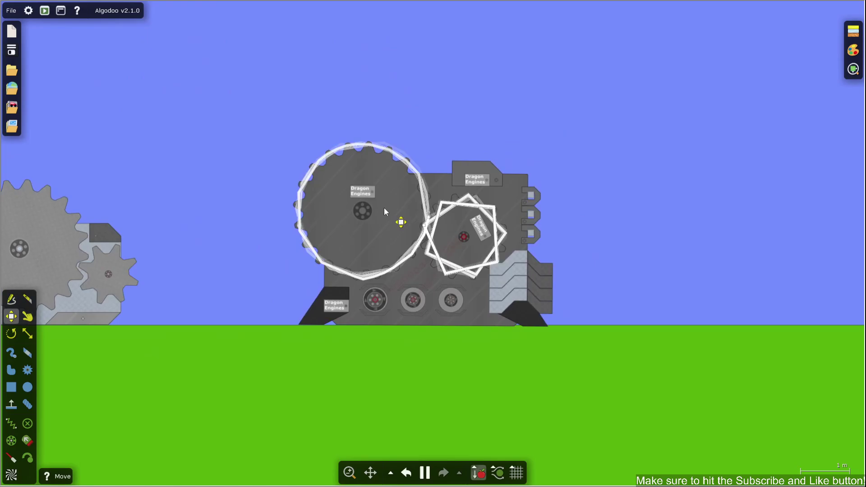
{"action": "left_click_drag", "start_coordinate": [230, 107], "coordinate": [605, 383]}
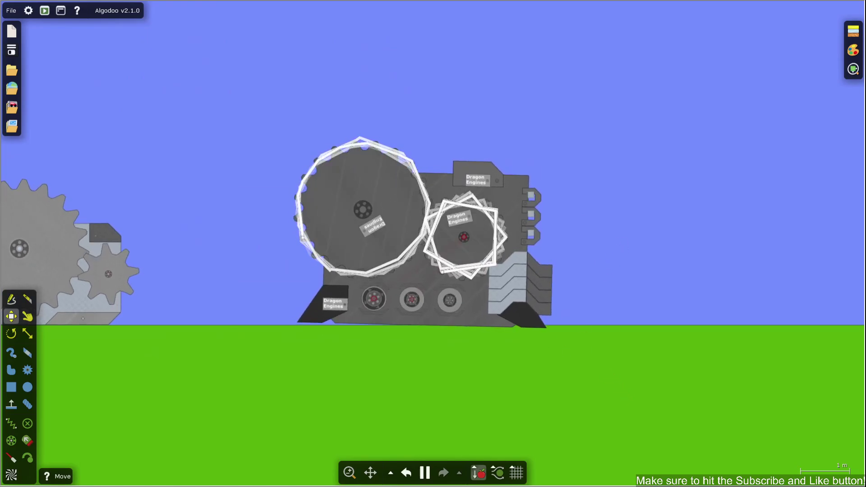
{"action": "scroll", "coordinate": [705, 275], "scroll_direction": "down", "scroll_amount": 6}
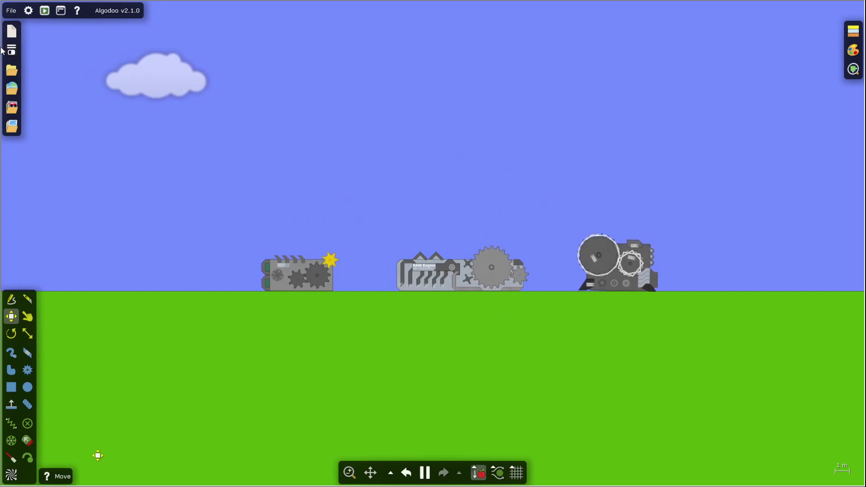
{"action": "left_click", "coordinate": [12, 71]}
{"action": "scroll", "coordinate": [480, 318], "scroll_direction": "down", "scroll_amount": 1}
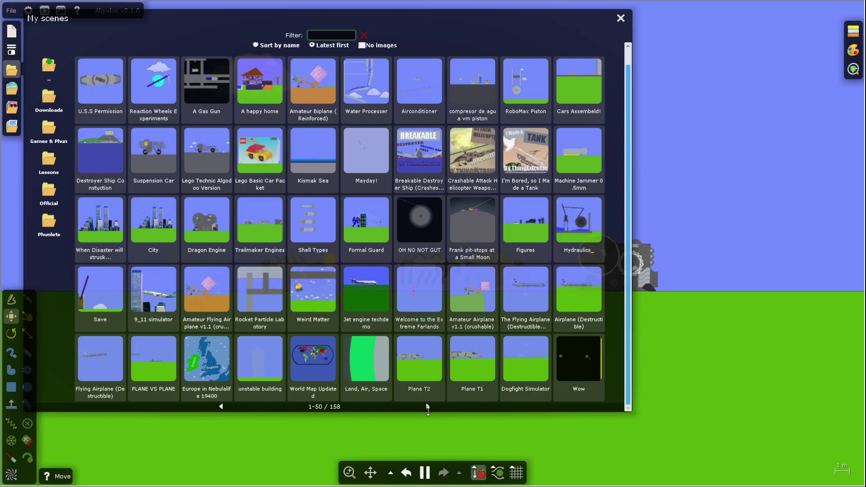
{"action": "left_click", "coordinate": [428, 407]}
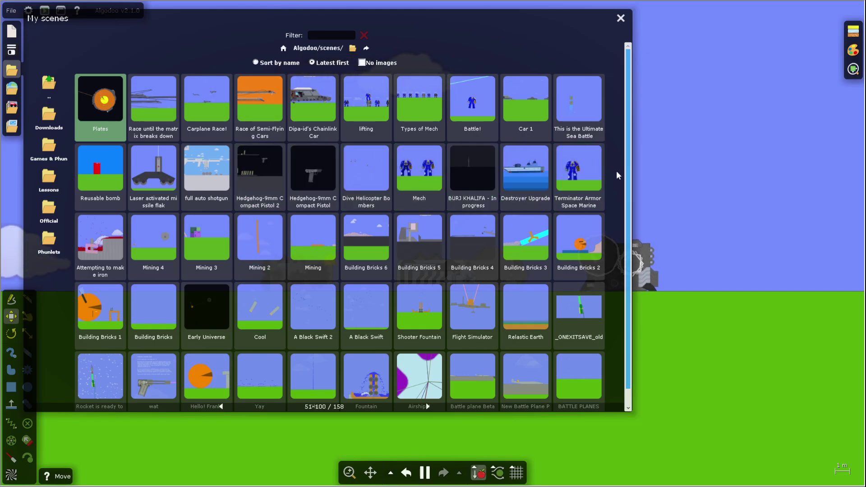
{"action": "left_click", "coordinate": [317, 112]}
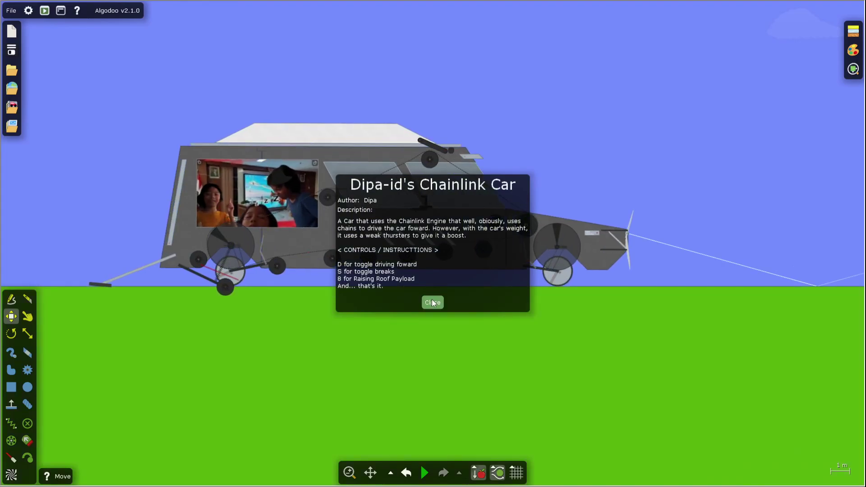
Move the Chainlink Car description off the car, close it and start the simulation.
{"action": "left_click_drag", "start_coordinate": [438, 186], "coordinate": [102, 15]}
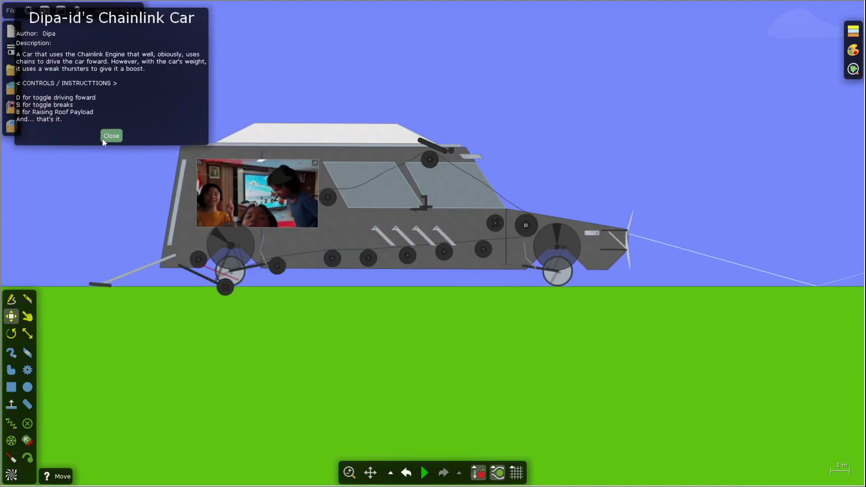
{"action": "scroll", "coordinate": [182, 231], "scroll_direction": "up", "scroll_amount": 3}
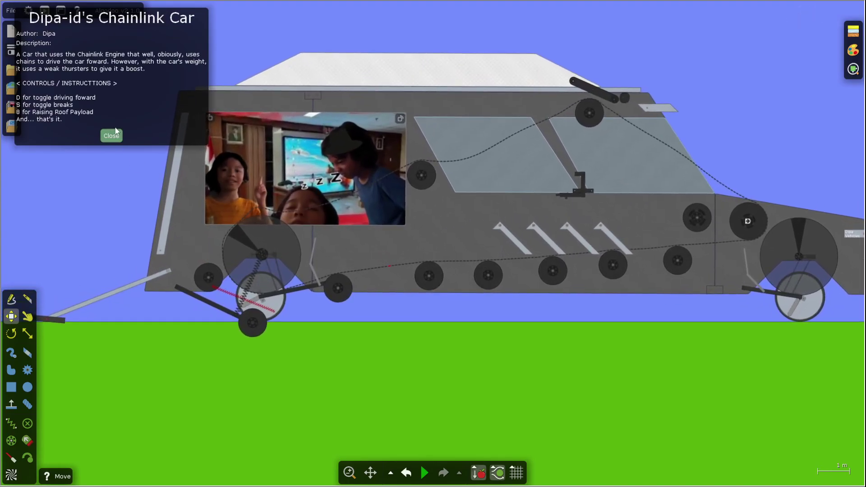
{"action": "left_click", "coordinate": [111, 136]}
{"action": "key", "text": "space"}
Pause the simulation, rotate the black foot of the rear support strut level with the ground, and resume running.
{"action": "scroll", "coordinate": [139, 335], "scroll_direction": "up", "scroll_amount": 5}
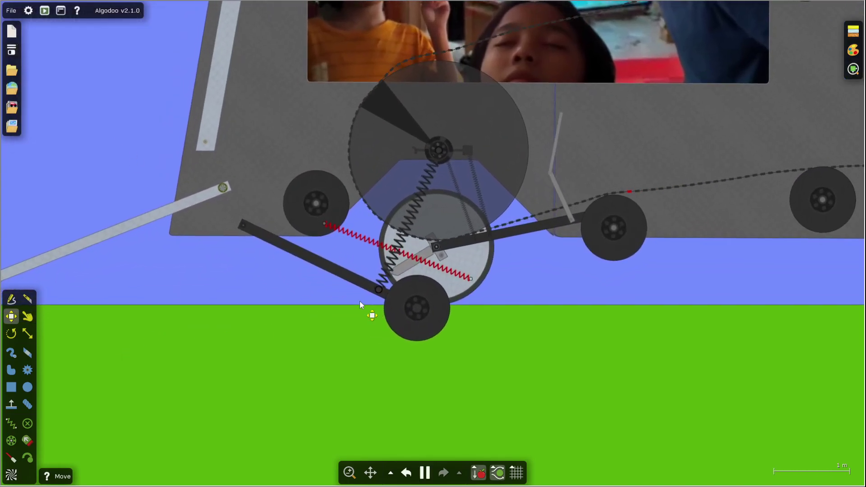
{"action": "scroll", "coordinate": [359, 302], "scroll_direction": "down", "scroll_amount": 3}
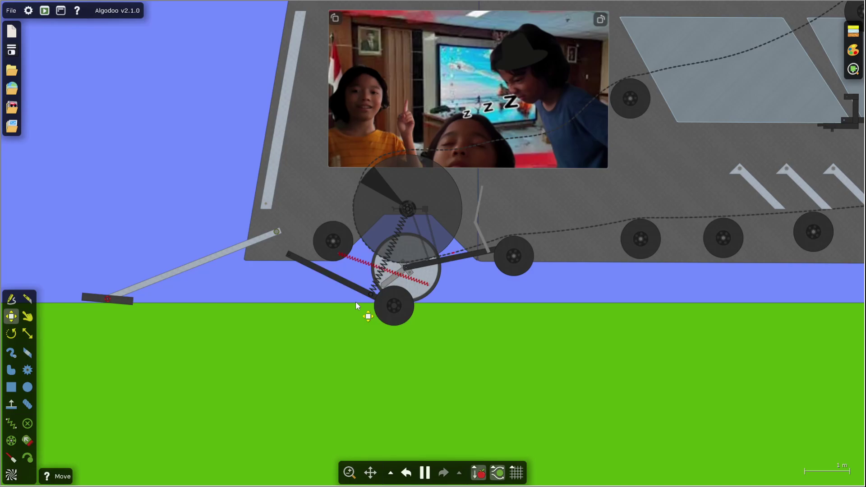
{"action": "scroll", "coordinate": [64, 302], "scroll_direction": "up", "scroll_amount": 5}
{"action": "scroll", "coordinate": [81, 306], "scroll_direction": "up", "scroll_amount": 3}
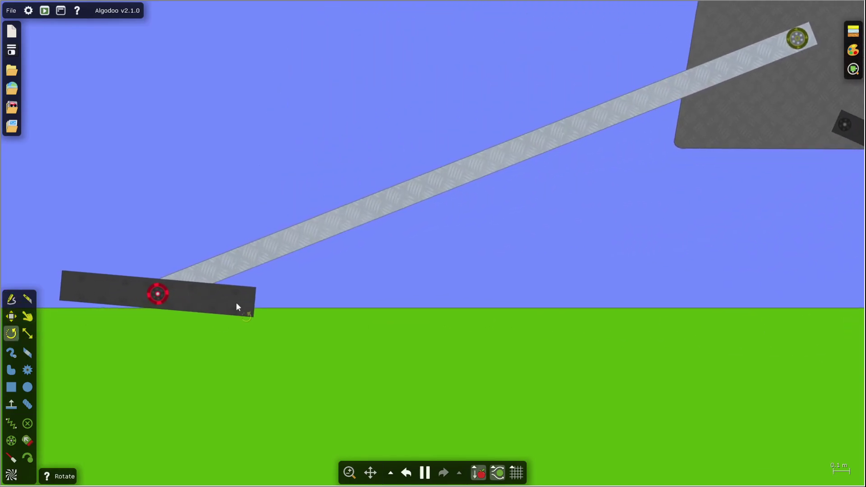
{"action": "key", "text": "space"}
{"action": "left_click_drag", "start_coordinate": [236, 306], "coordinate": [270, 298]}
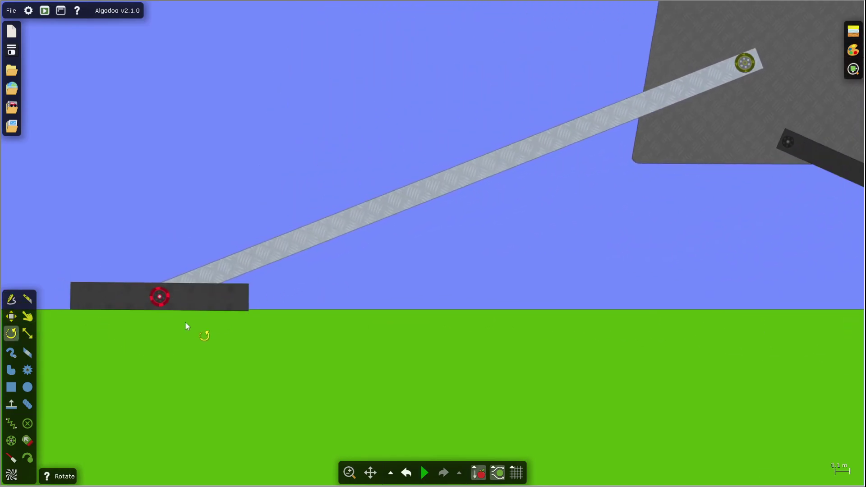
{"action": "key", "text": "space"}
Examine how the chain runs from the front drive pulley over the roof and floor pulleys to the rear wheel.
{"action": "scroll", "coordinate": [189, 318], "scroll_direction": "down", "scroll_amount": 3}
{"action": "scroll", "coordinate": [659, 263], "scroll_direction": "up", "scroll_amount": 6}
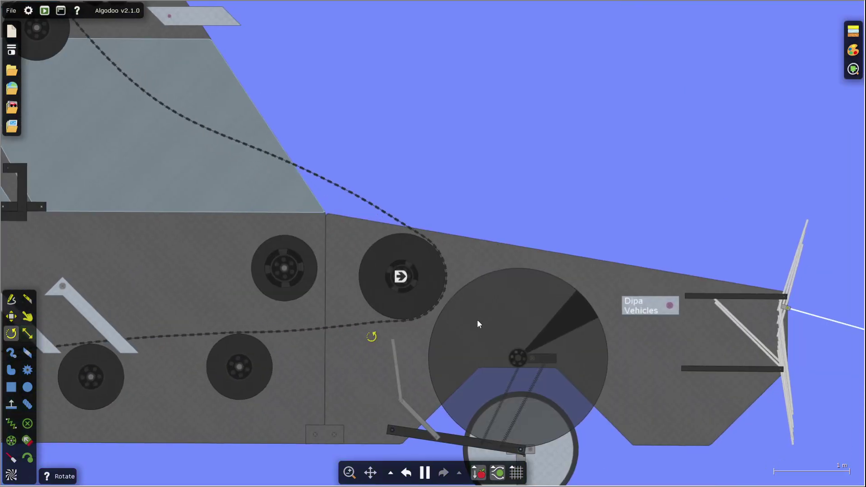
{"action": "scroll", "coordinate": [448, 284], "scroll_direction": "up", "scroll_amount": 2}
{"action": "scroll", "coordinate": [812, 265], "scroll_direction": "down", "scroll_amount": 5}
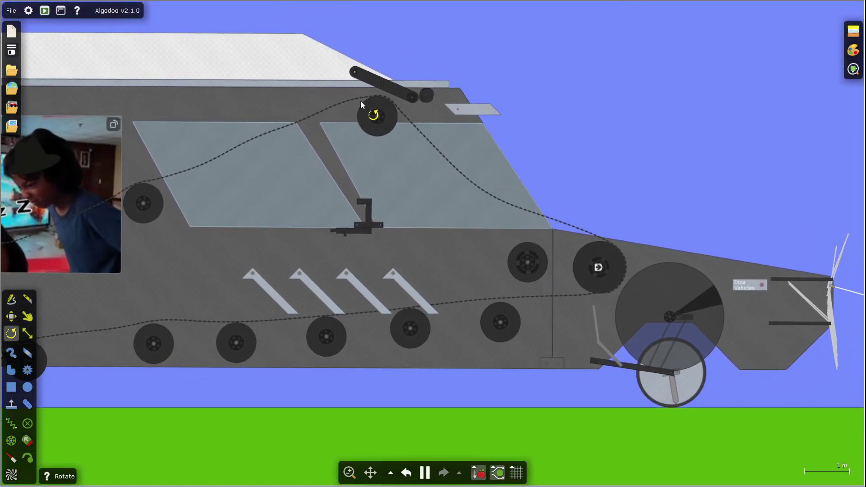
{"action": "scroll", "coordinate": [361, 104], "scroll_direction": "up", "scroll_amount": 3}
{"action": "scroll", "coordinate": [618, 75], "scroll_direction": "down", "scroll_amount": 4}
{"action": "scroll", "coordinate": [201, 325], "scroll_direction": "up", "scroll_amount": 1}
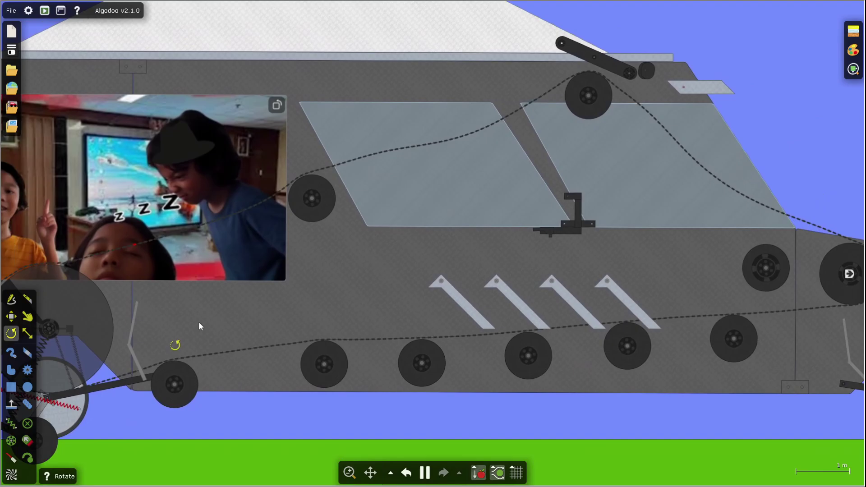
{"action": "left_click_drag", "start_coordinate": [199, 323], "coordinate": [279, 290]}
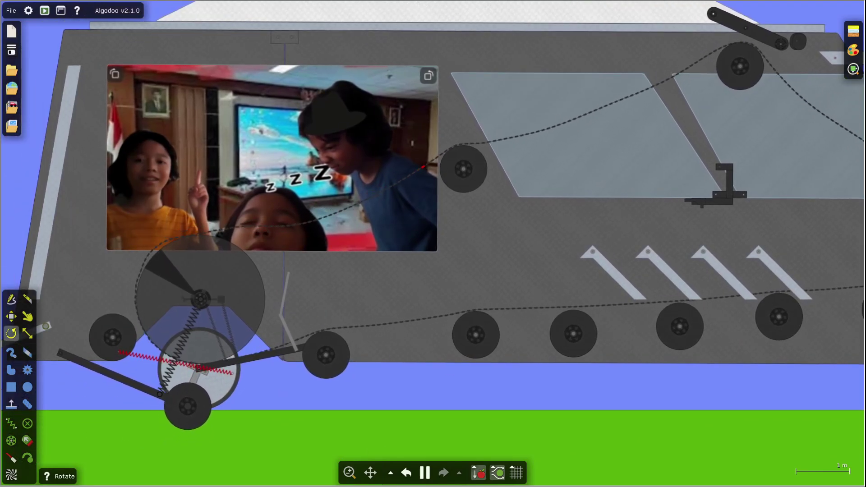
{"action": "scroll", "coordinate": [621, 264], "scroll_direction": "down", "scroll_amount": 4}
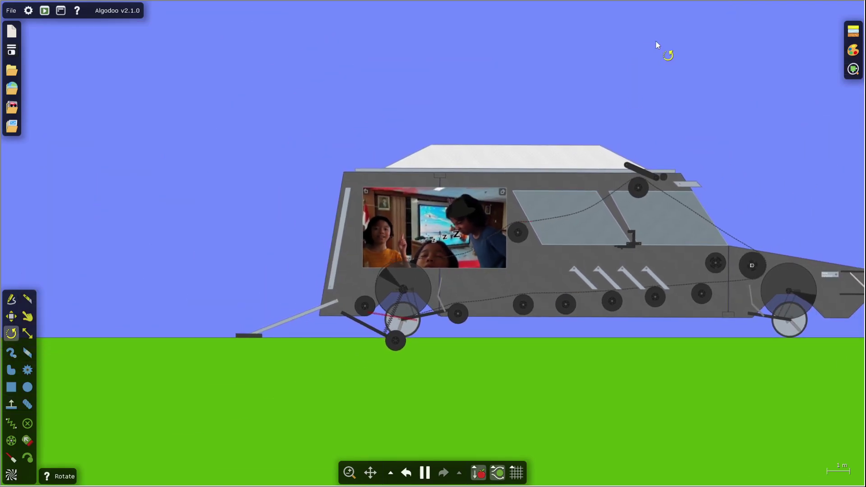
{"action": "scroll", "coordinate": [622, 322], "scroll_direction": "up", "scroll_amount": 4}
{"action": "scroll", "coordinate": [583, 321], "scroll_direction": "down", "scroll_amount": 4}
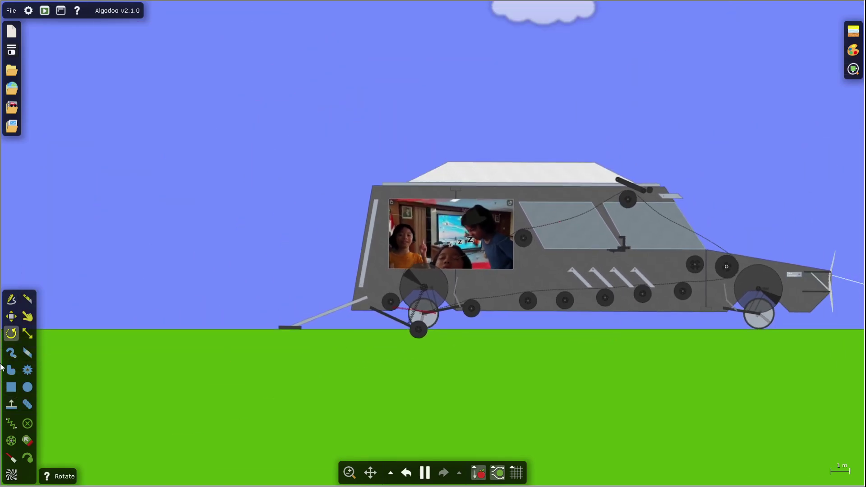
Try drawing a rectangular box in the ground area below and behind the car.
{"action": "left_click", "coordinate": [11, 387]}
{"action": "scroll", "coordinate": [389, 151], "scroll_direction": "down", "scroll_amount": 4}
{"action": "left_click_drag", "start_coordinate": [189, 295], "coordinate": [272, 355]}
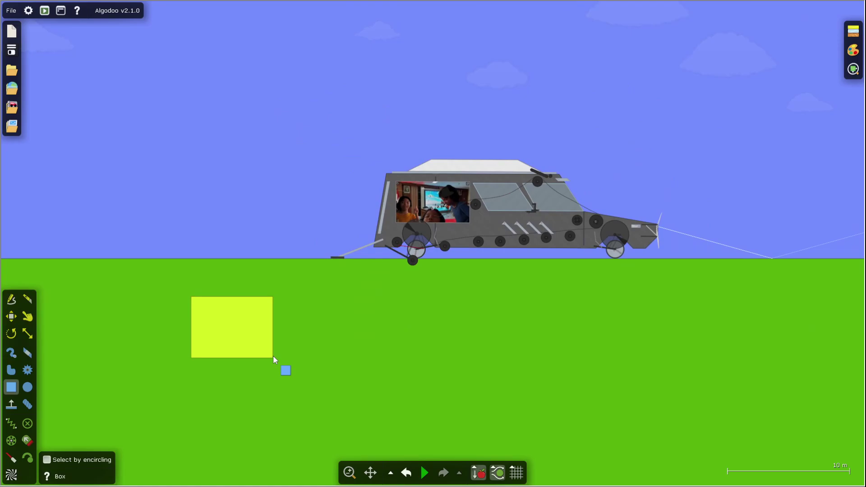
{"action": "scroll", "coordinate": [294, 405], "scroll_direction": "down", "scroll_amount": 2}
{"action": "scroll", "coordinate": [315, 350], "scroll_direction": "up", "scroll_amount": 3}
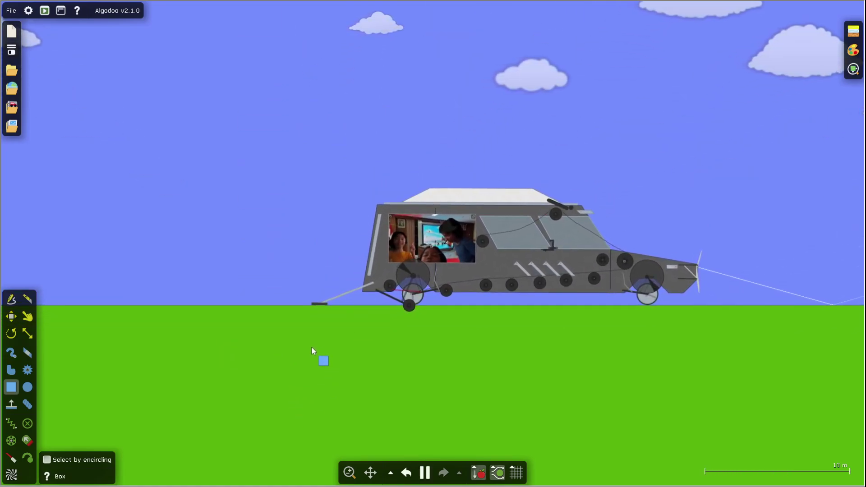
Examine the rear wheel's springs, suspension arm and chain up close, switching to the Drag tool.
{"action": "scroll", "coordinate": [427, 292], "scroll_direction": "up", "scroll_amount": 5}
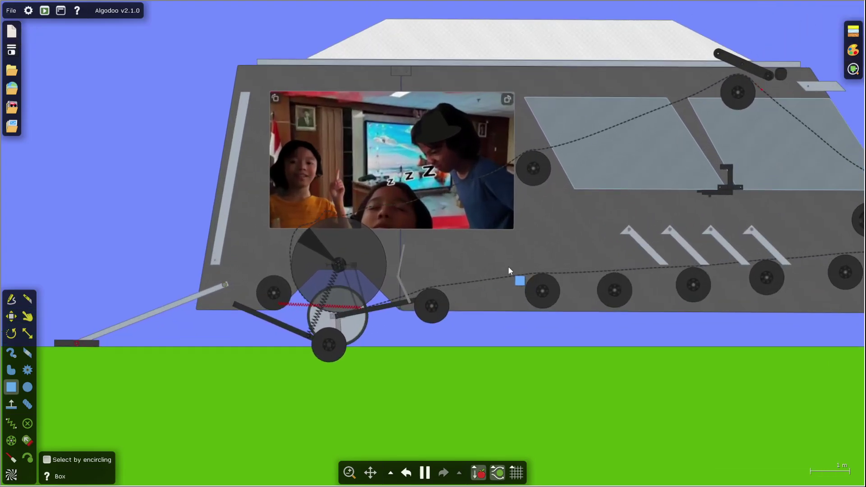
{"action": "scroll", "coordinate": [512, 270], "scroll_direction": "up", "scroll_amount": 5}
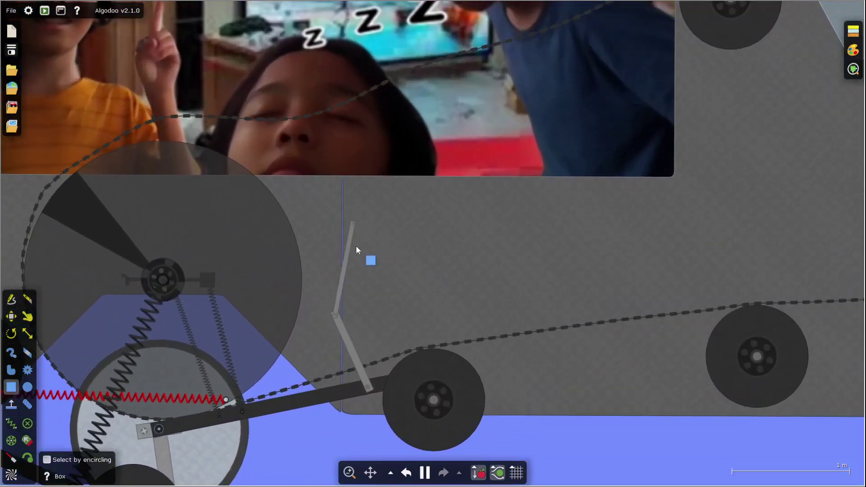
{"action": "scroll", "coordinate": [299, 334], "scroll_direction": "down", "scroll_amount": 6}
{"action": "scroll", "coordinate": [299, 334], "scroll_direction": "up", "scroll_amount": 4}
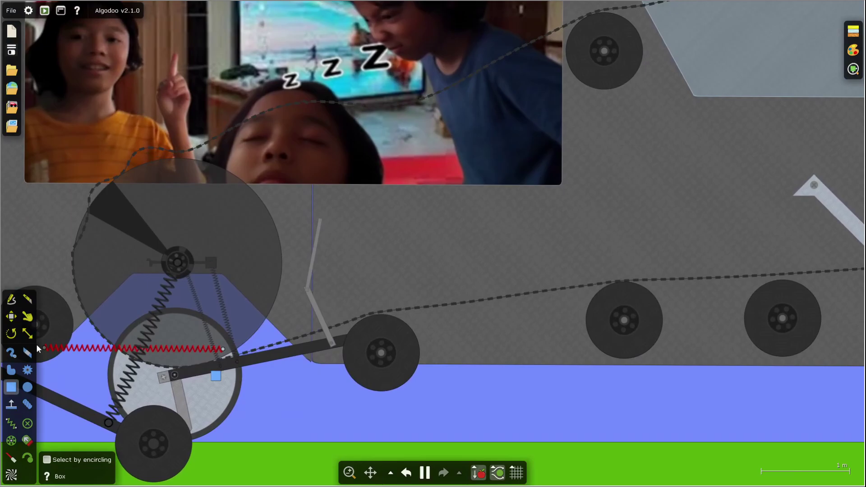
{"action": "left_click", "coordinate": [28, 317]}
{"action": "scroll", "coordinate": [527, 283], "scroll_direction": "down", "scroll_amount": 3}
{"action": "scroll", "coordinate": [432, 307], "scroll_direction": "up", "scroll_amount": 3}
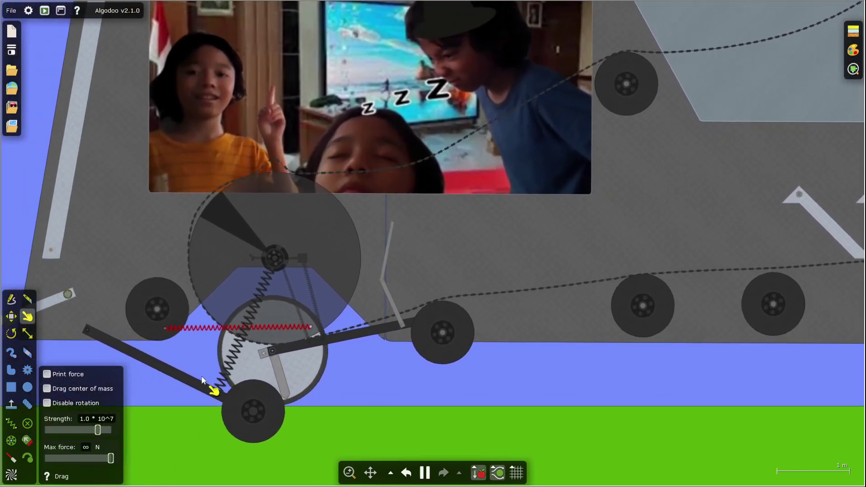
{"action": "scroll", "coordinate": [290, 347], "scroll_direction": "up", "scroll_amount": 3}
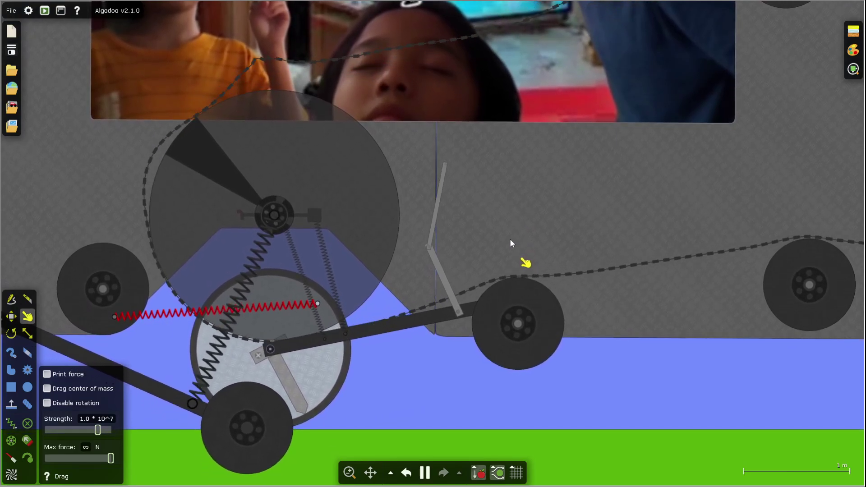
{"action": "left_click_drag", "start_coordinate": [507, 221], "coordinate": [509, 272]}
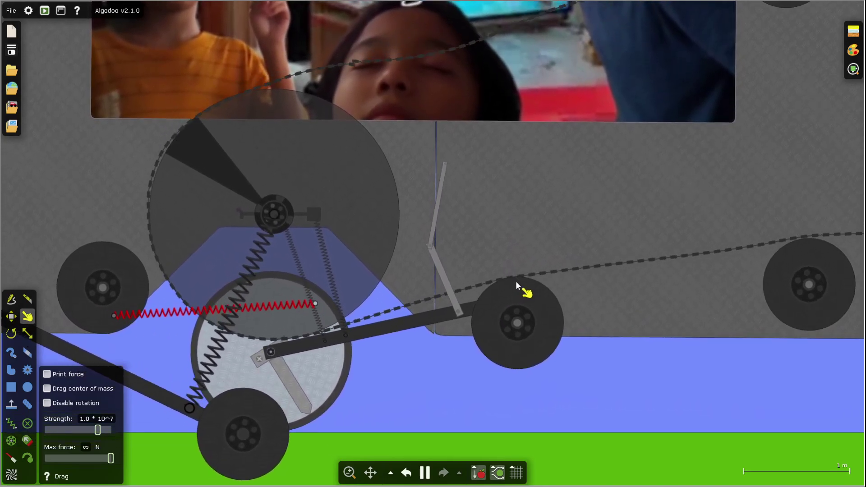
{"action": "scroll", "coordinate": [349, 302], "scroll_direction": "down", "scroll_amount": 5}
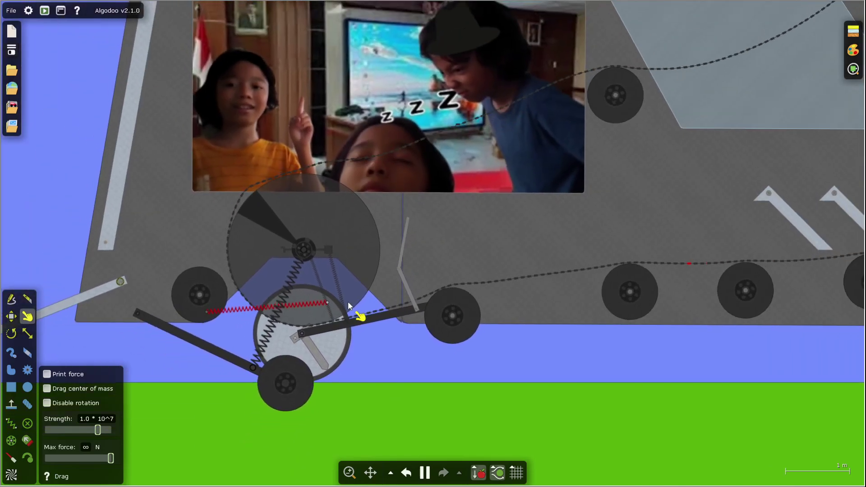
Examine the floor pulleys, front wheel and the bars and line at the car's nose, and return to the rear wheel.
{"action": "scroll", "coordinate": [443, 275], "scroll_direction": "up", "scroll_amount": 5}
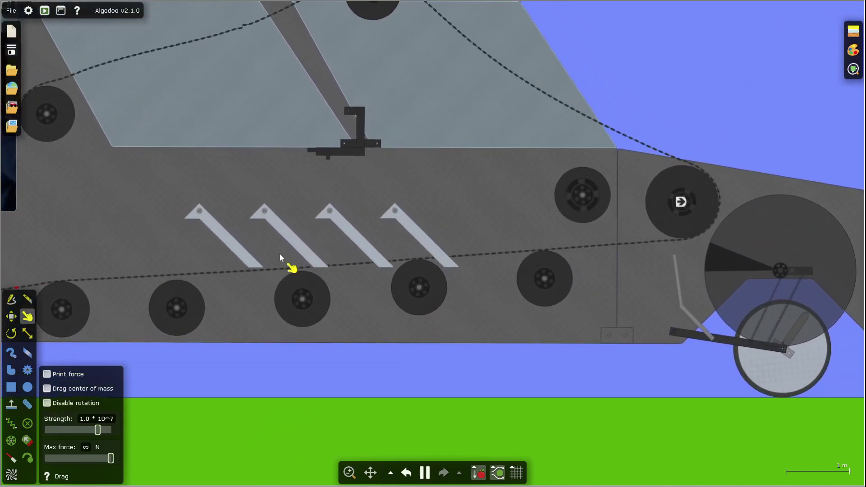
{"action": "scroll", "coordinate": [584, 281], "scroll_direction": "down", "scroll_amount": 3}
{"action": "scroll", "coordinate": [753, 285], "scroll_direction": "up", "scroll_amount": 2}
{"action": "scroll", "coordinate": [715, 185], "scroll_direction": "up", "scroll_amount": 5}
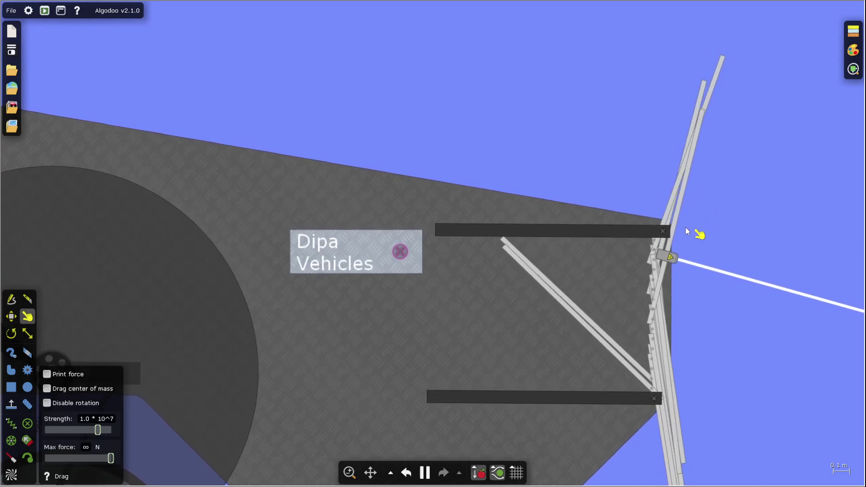
{"action": "scroll", "coordinate": [681, 298], "scroll_direction": "down", "scroll_amount": 4}
{"action": "scroll", "coordinate": [681, 298], "scroll_direction": "up", "scroll_amount": 3}
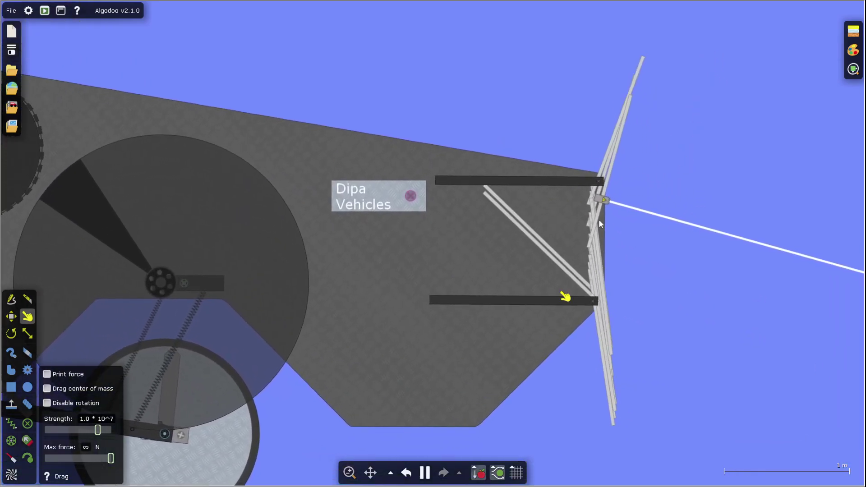
{"action": "scroll", "coordinate": [485, 229], "scroll_direction": "down", "scroll_amount": 1}
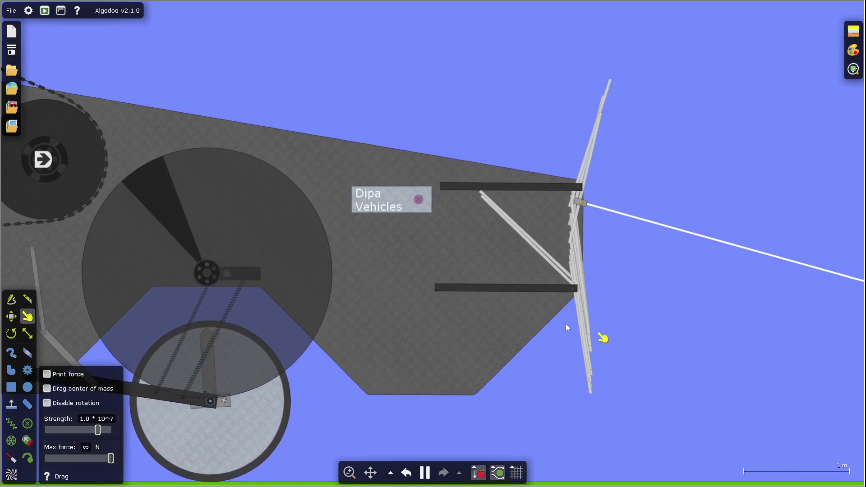
{"action": "scroll", "coordinate": [740, 306], "scroll_direction": "down", "scroll_amount": 3}
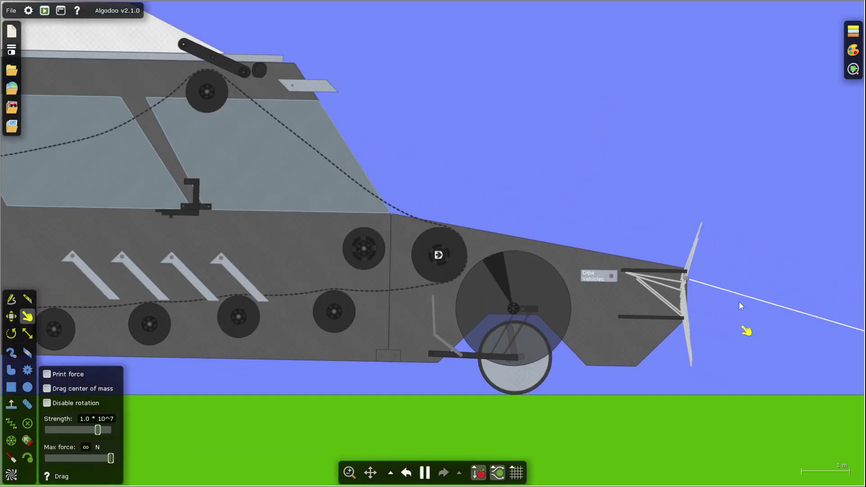
{"action": "scroll", "coordinate": [738, 301], "scroll_direction": "down", "scroll_amount": 4}
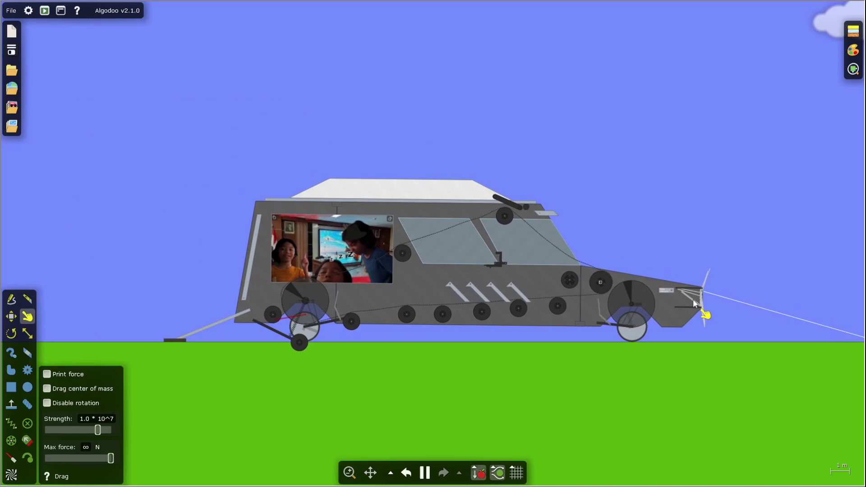
{"action": "scroll", "coordinate": [194, 300], "scroll_direction": "up", "scroll_amount": 5}
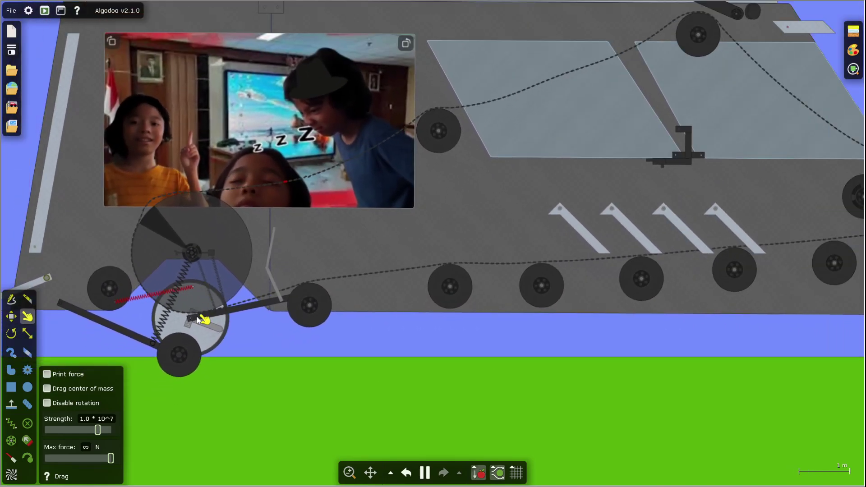
Examine the chain at the front drive pulley and the whole car from the side.
{"action": "scroll", "coordinate": [589, 275], "scroll_direction": "down", "scroll_amount": 2}
{"action": "scroll", "coordinate": [746, 251], "scroll_direction": "up", "scroll_amount": 5}
{"action": "scroll", "coordinate": [573, 260], "scroll_direction": "down", "scroll_amount": 3}
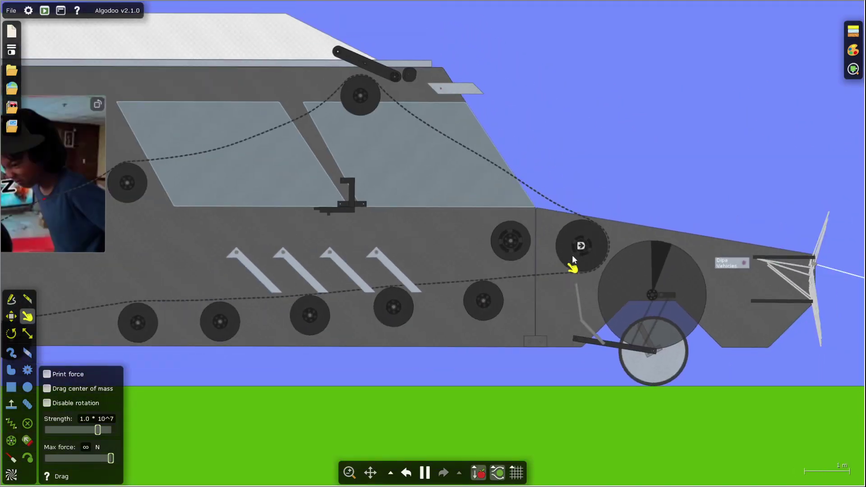
{"action": "scroll", "coordinate": [572, 255], "scroll_direction": "up", "scroll_amount": 2}
{"action": "right_click", "coordinate": [565, 253]}
{"action": "scroll", "coordinate": [552, 159], "scroll_direction": "down", "scroll_amount": 4}
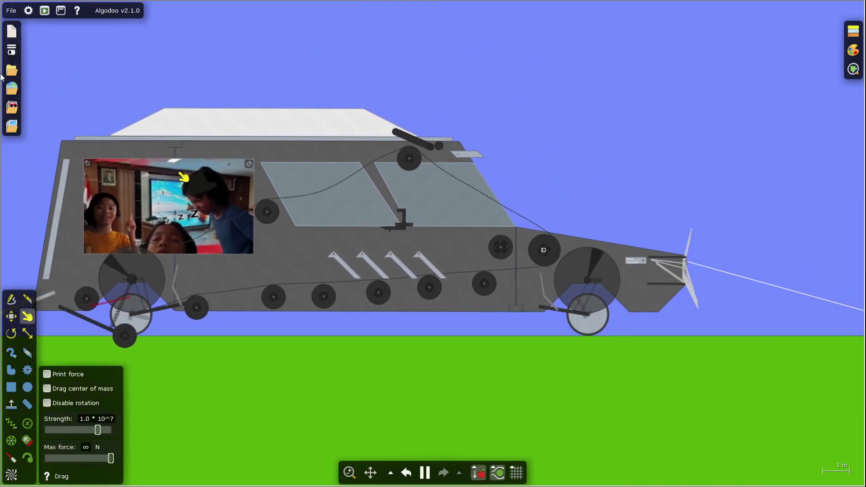
Read the Chainlink Car's description and control keys in the scene's save and share details, and close them.
{"action": "left_click", "coordinate": [11, 49]}
{"action": "scroll", "coordinate": [489, 174], "scroll_direction": "down", "scroll_amount": 2}
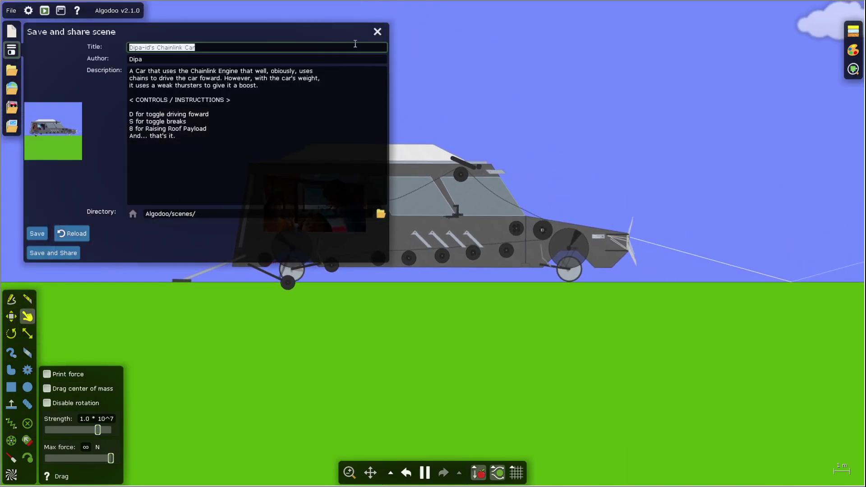
{"action": "left_click", "coordinate": [379, 32]}
Release the car's brakes with its toggle control at the rear wheel, and switch on the forward drive.
{"action": "scroll", "coordinate": [424, 216], "scroll_direction": "up", "scroll_amount": 5}
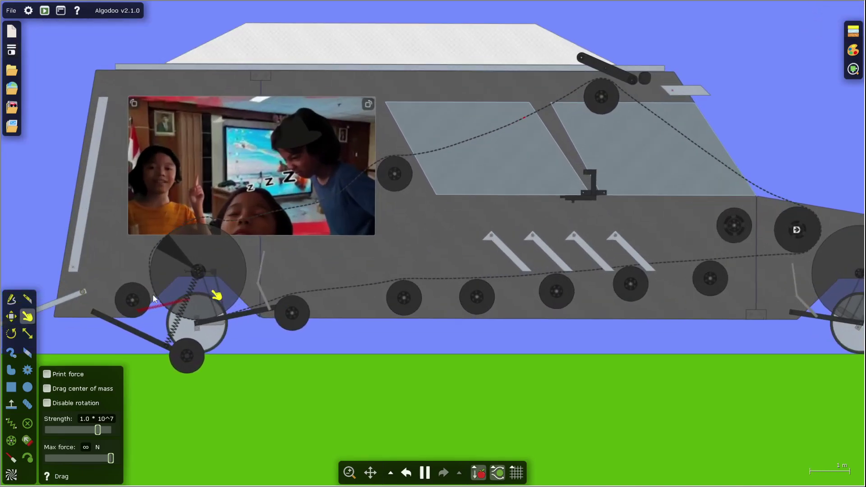
{"action": "scroll", "coordinate": [153, 296], "scroll_direction": "up", "scroll_amount": 5}
{"action": "key", "text": "s"}
{"action": "scroll", "coordinate": [189, 287], "scroll_direction": "down", "scroll_amount": 4}
{"action": "scroll", "coordinate": [235, 341], "scroll_direction": "up", "scroll_amount": 3}
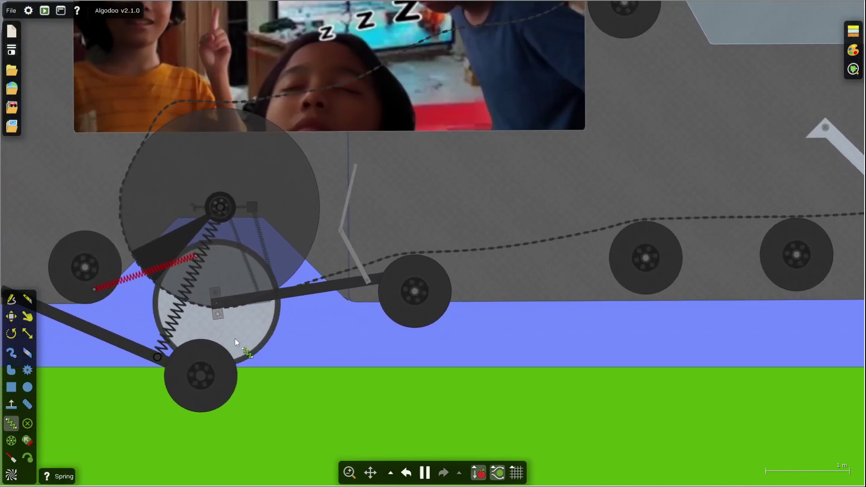
{"action": "scroll", "coordinate": [180, 269], "scroll_direction": "down", "scroll_amount": 5}
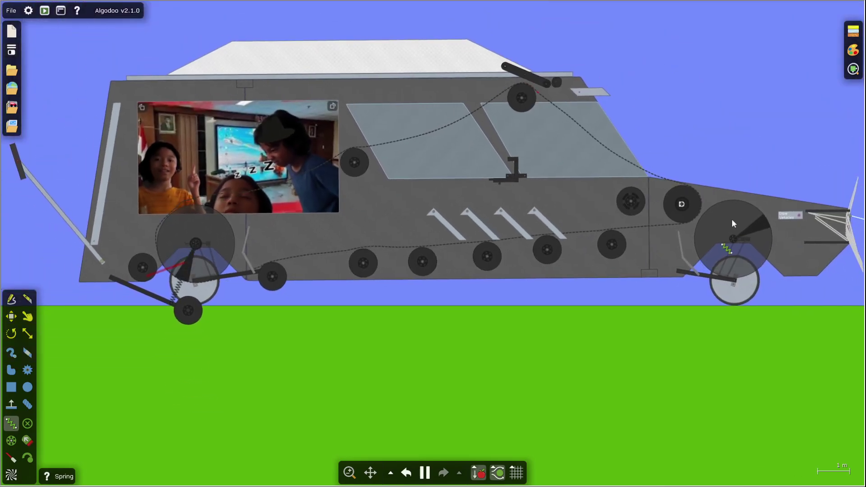
{"action": "scroll", "coordinate": [732, 219], "scroll_direction": "up", "scroll_amount": 3}
{"action": "key", "text": "d"}
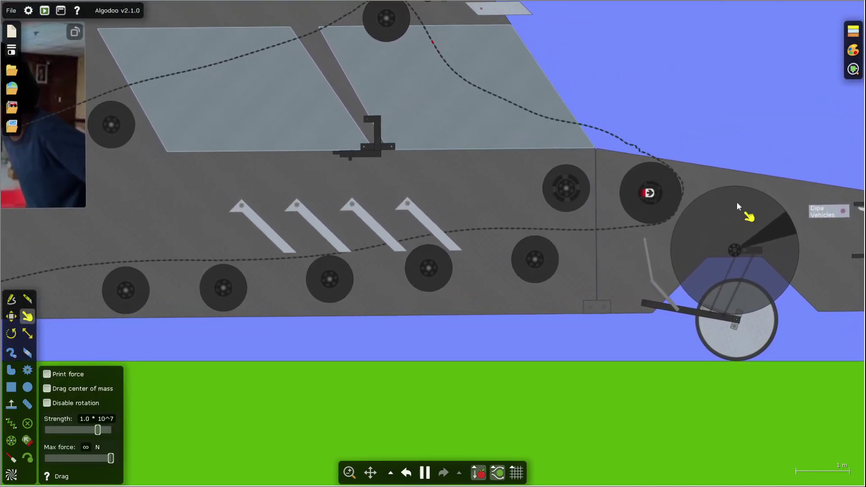
Examine the rear wheel's springs, crank and chain up close while the car drives, switching to the Move tool.
{"action": "scroll", "coordinate": [653, 241], "scroll_direction": "down", "scroll_amount": 3}
{"action": "left_click_drag", "start_coordinate": [56, 275], "coordinate": [416, 222]}
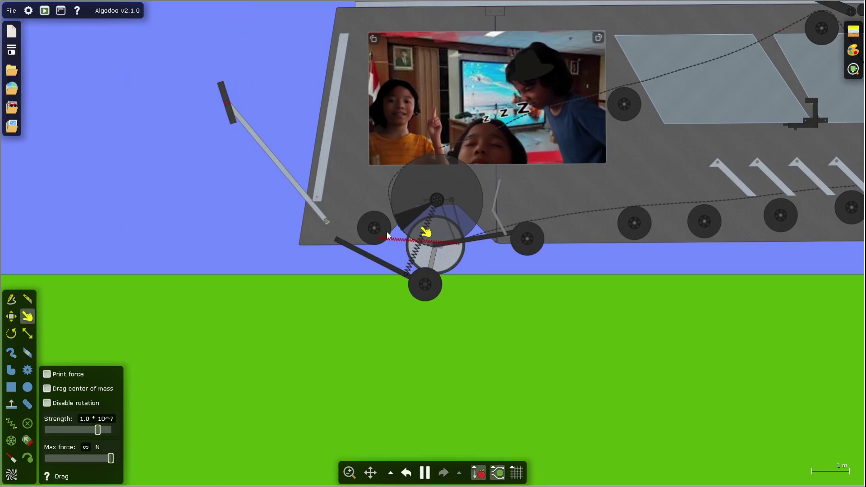
{"action": "scroll", "coordinate": [392, 243], "scroll_direction": "up", "scroll_amount": 2}
{"action": "scroll", "coordinate": [509, 240], "scroll_direction": "up", "scroll_amount": 3}
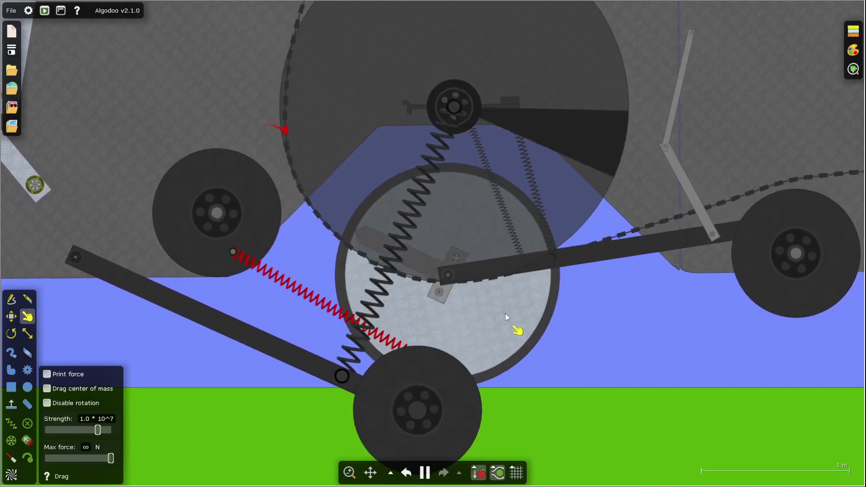
{"action": "scroll", "coordinate": [505, 305], "scroll_direction": "down", "scroll_amount": 2}
{"action": "scroll", "coordinate": [493, 213], "scroll_direction": "up", "scroll_amount": 3}
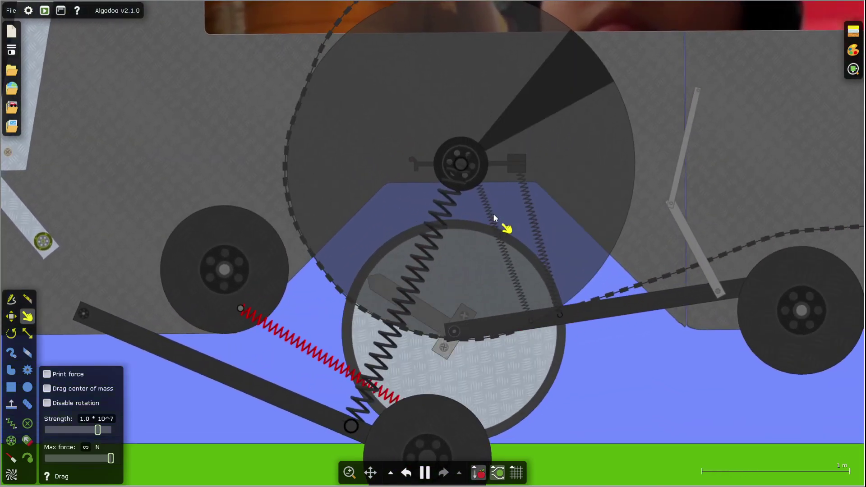
{"action": "left_click", "coordinate": [11, 316]}
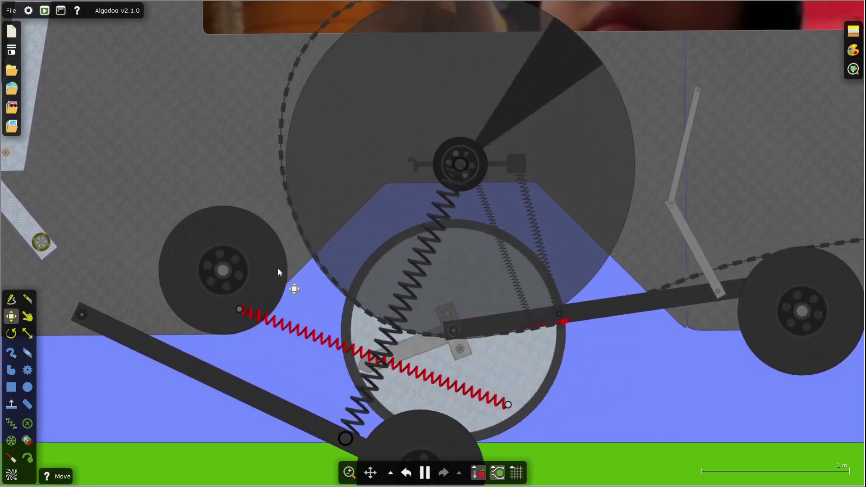
{"action": "scroll", "coordinate": [268, 268], "scroll_direction": "down", "scroll_amount": 5}
{"action": "scroll", "coordinate": [267, 268], "scroll_direction": "up", "scroll_amount": 5}
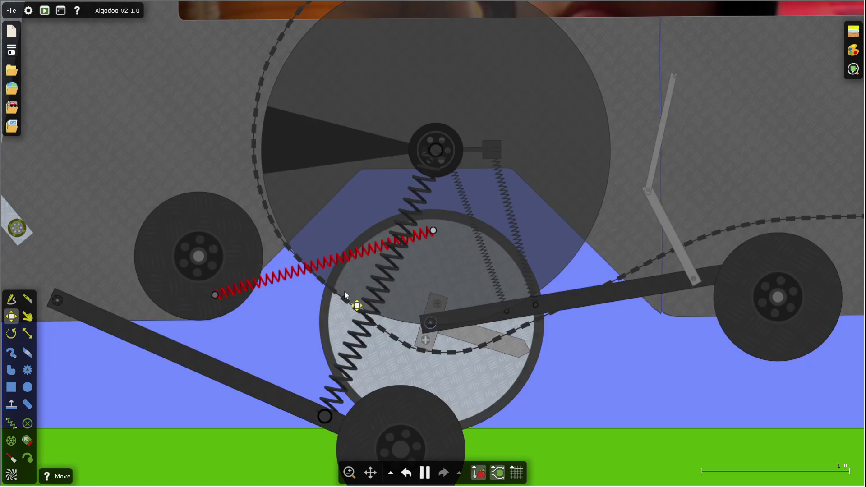
{"action": "scroll", "coordinate": [343, 289], "scroll_direction": "down", "scroll_amount": 5}
{"action": "scroll", "coordinate": [279, 268], "scroll_direction": "up", "scroll_amount": 5}
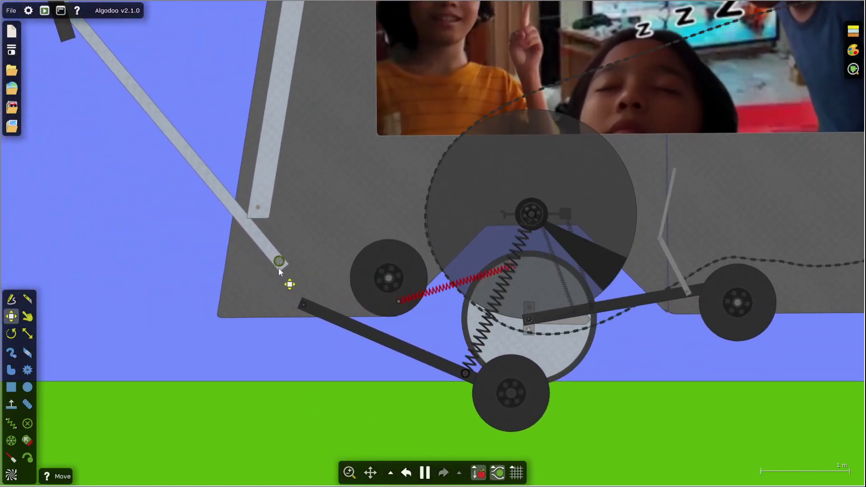
Examine the running chain over the roof pulley, the roof payload and the whole moving car.
{"action": "scroll", "coordinate": [315, 363], "scroll_direction": "down", "scroll_amount": 5}
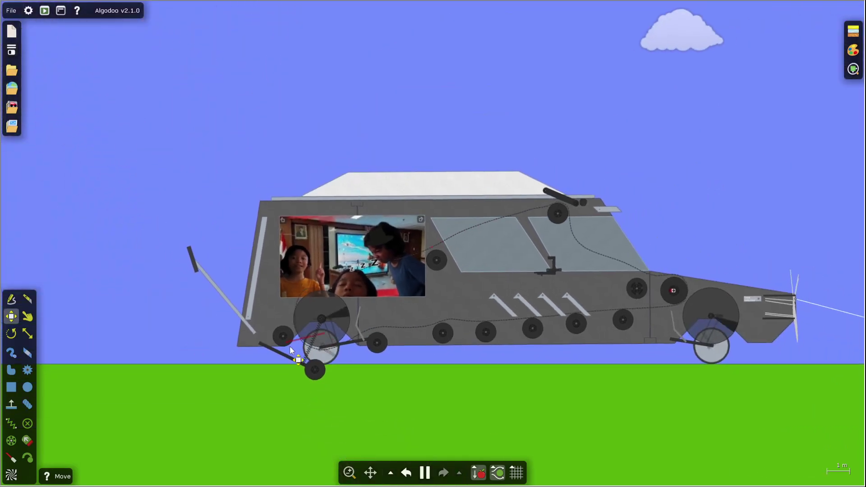
{"action": "scroll", "coordinate": [291, 350], "scroll_direction": "up", "scroll_amount": 5}
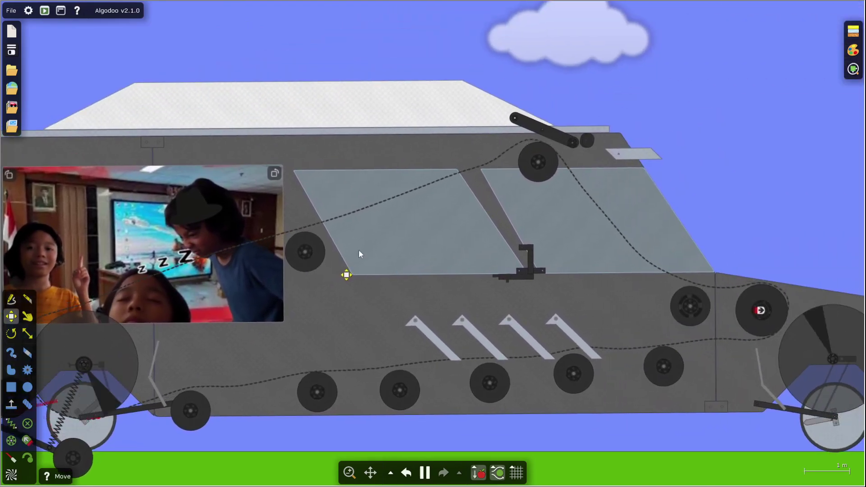
{"action": "scroll", "coordinate": [602, 100], "scroll_direction": "up", "scroll_amount": 3}
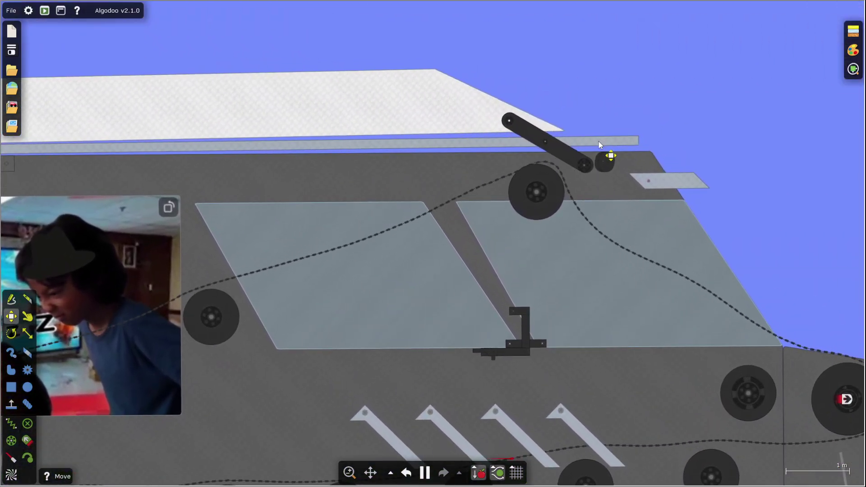
{"action": "scroll", "coordinate": [598, 140], "scroll_direction": "down", "scroll_amount": 5}
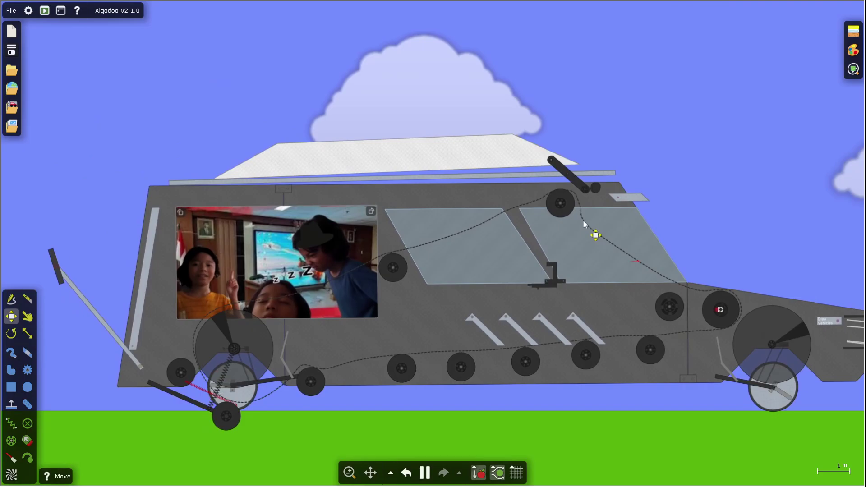
{"action": "scroll", "coordinate": [578, 186], "scroll_direction": "up", "scroll_amount": 5}
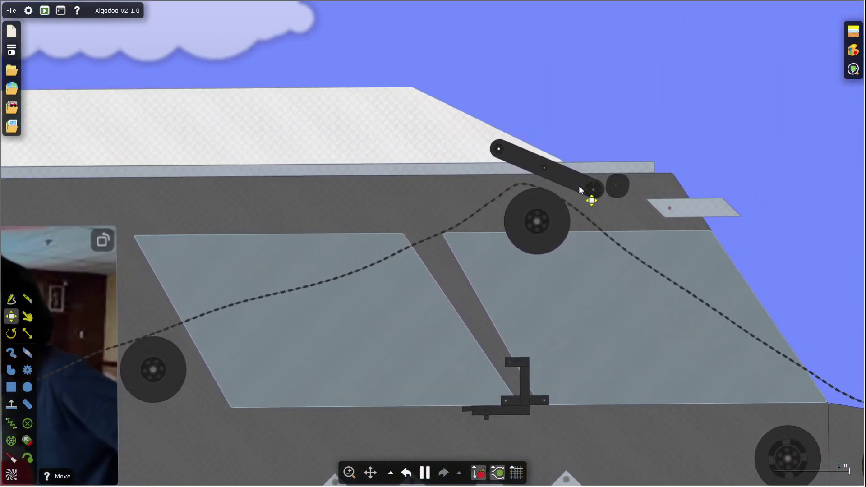
{"action": "scroll", "coordinate": [578, 185], "scroll_direction": "down", "scroll_amount": 5}
{"action": "scroll", "coordinate": [232, 259], "scroll_direction": "down", "scroll_amount": 2}
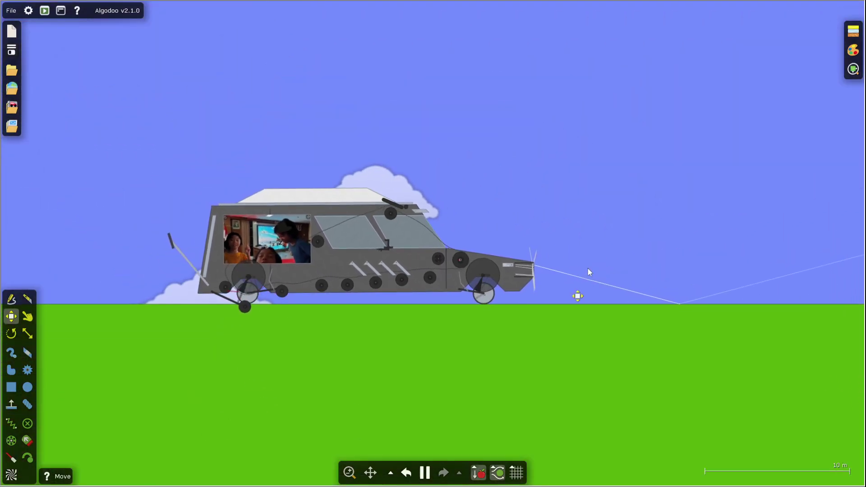
{"action": "scroll", "coordinate": [328, 337], "scroll_direction": "up", "scroll_amount": 4}
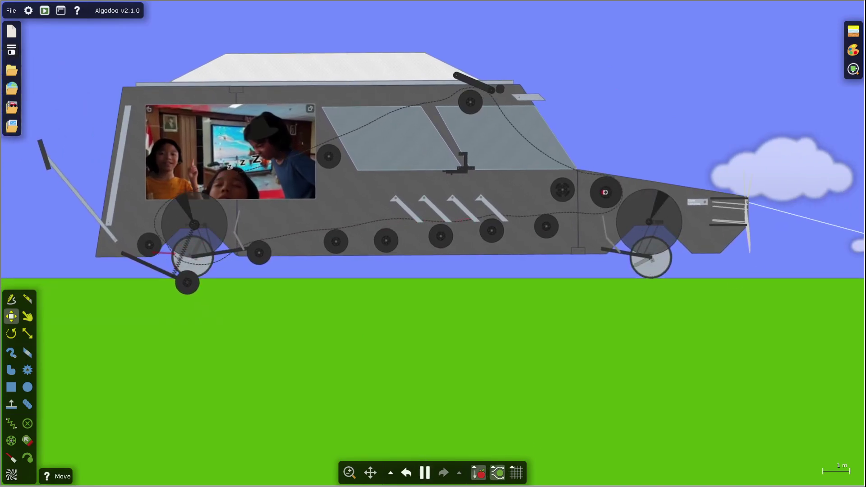
{"action": "scroll", "coordinate": [433, 243], "scroll_direction": "down", "scroll_amount": 1}
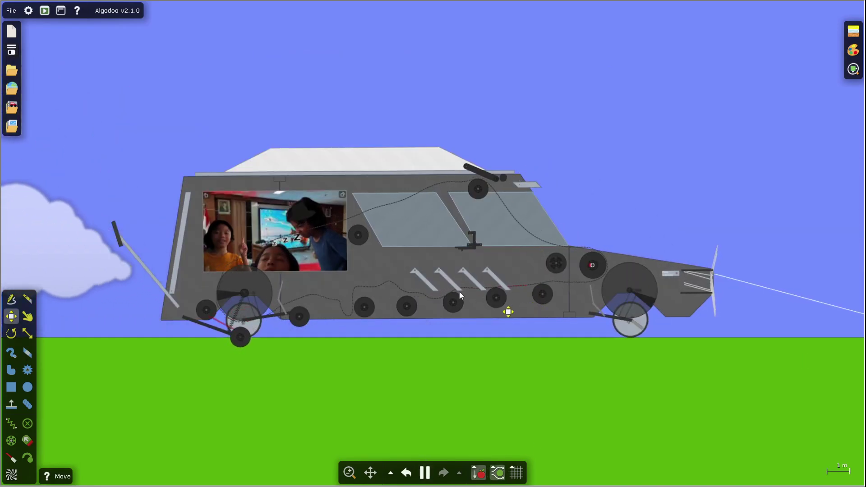
Check the speed of the car's main body polygon in its velocity properties.
{"action": "right_click", "coordinate": [368, 256]}
{"action": "left_click", "coordinate": [559, 215]}
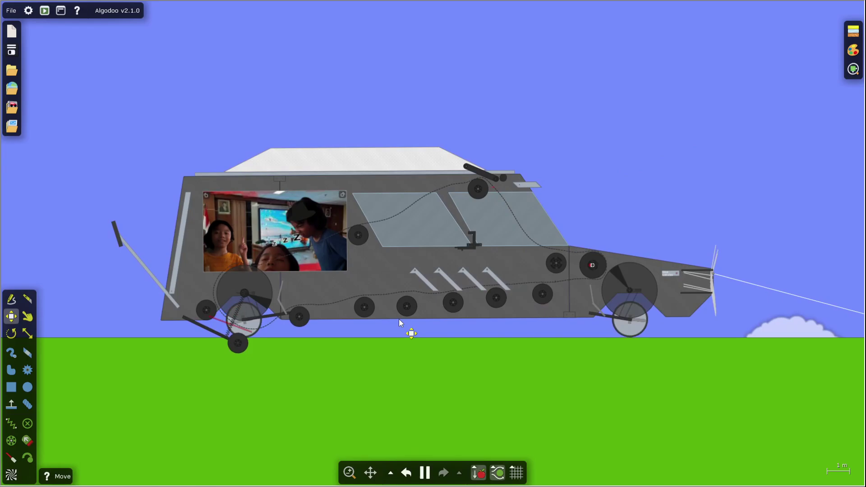
{"action": "right_click", "coordinate": [394, 302]}
{"action": "mouse_move", "coordinate": [445, 381]}
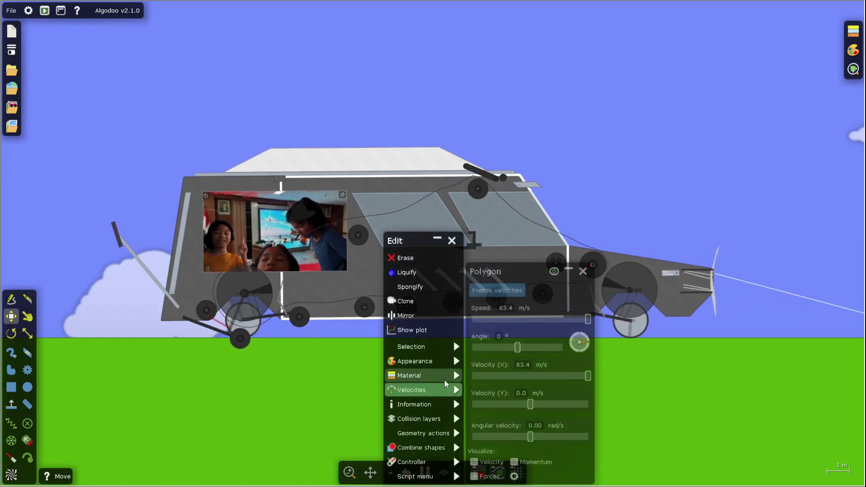
Examine the chain along the floor pulleys and around the rear wheel while the car is driving.
{"action": "scroll", "coordinate": [478, 330], "scroll_direction": "up", "scroll_amount": 4}
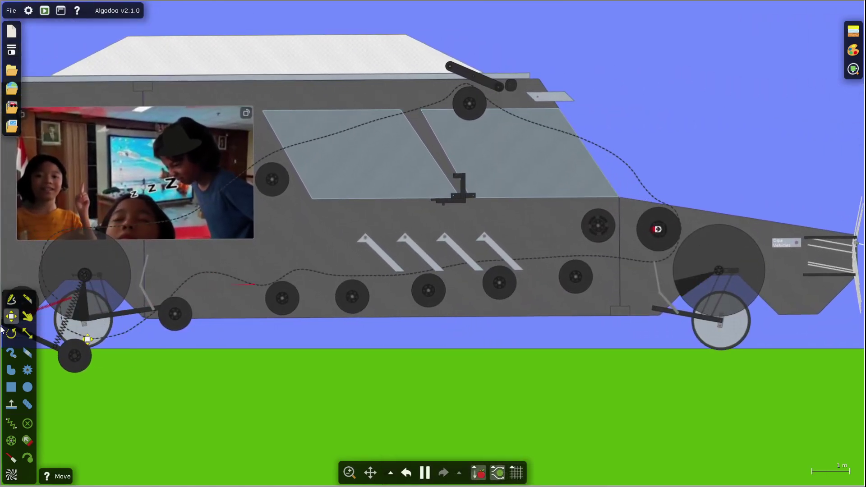
{"action": "scroll", "coordinate": [4, 326], "scroll_direction": "up", "scroll_amount": 2}
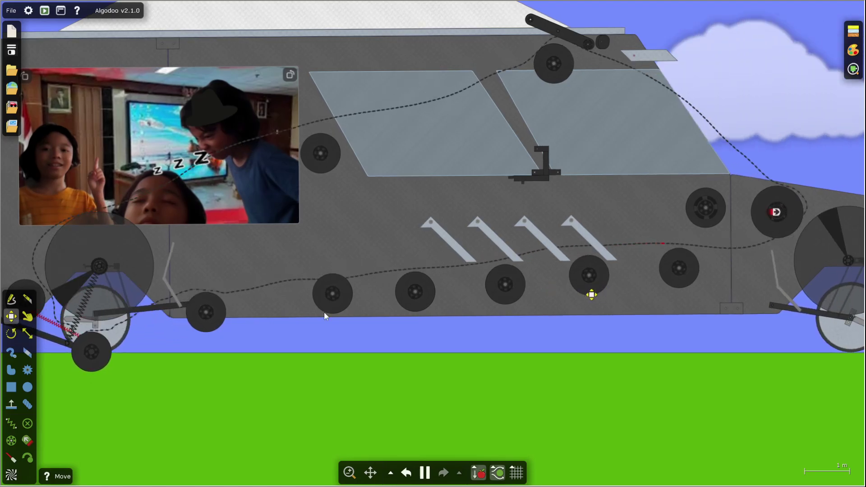
{"action": "left_click_drag", "start_coordinate": [206, 335], "coordinate": [362, 297]}
{"action": "scroll", "coordinate": [194, 304], "scroll_direction": "up", "scroll_amount": 6}
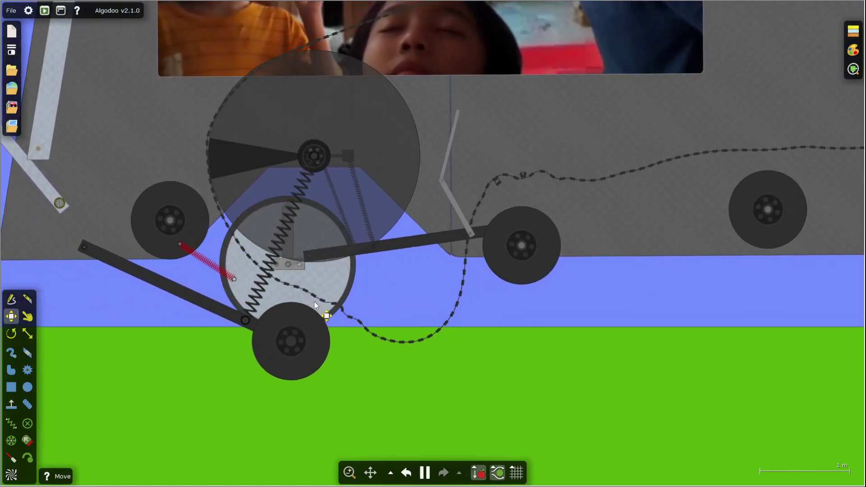
{"action": "scroll", "coordinate": [317, 302], "scroll_direction": "down", "scroll_amount": 5}
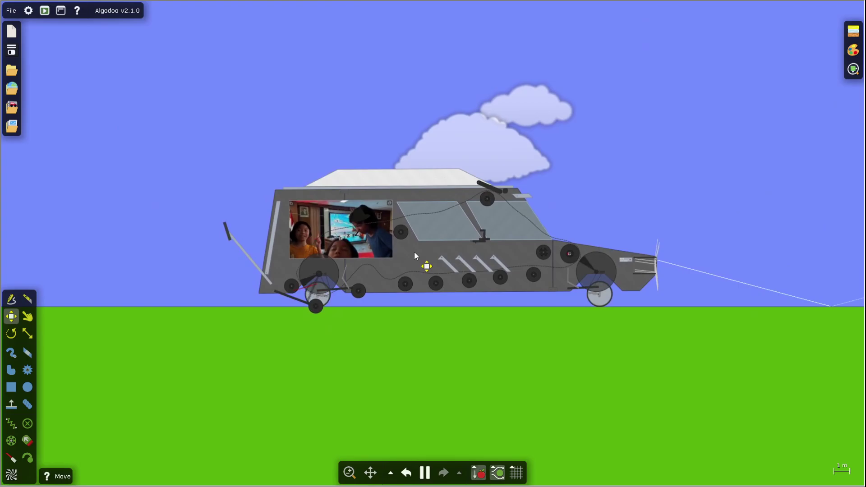
{"action": "scroll", "coordinate": [361, 252], "scroll_direction": "up", "scroll_amount": 6}
{"action": "scroll", "coordinate": [369, 286], "scroll_direction": "down", "scroll_amount": 6}
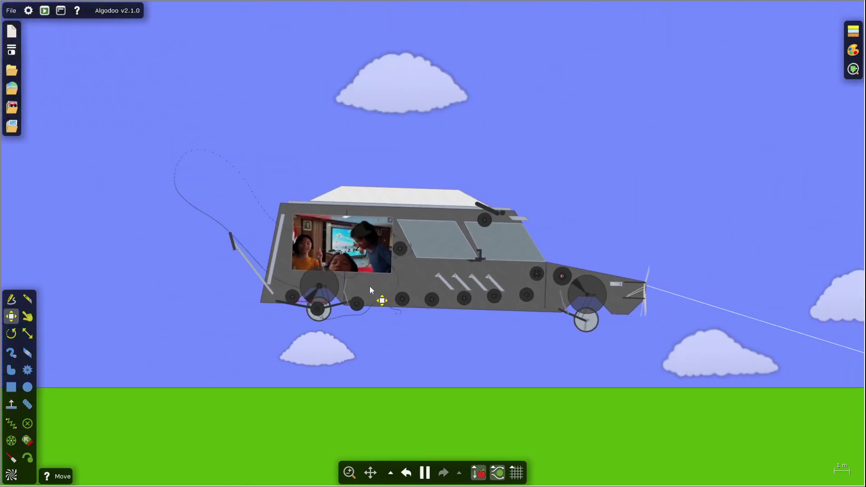
Follow the moving car from farther out, and examine the loose chain at the rear and the front pulleys.
{"action": "scroll", "coordinate": [369, 285], "scroll_direction": "down", "scroll_amount": 5}
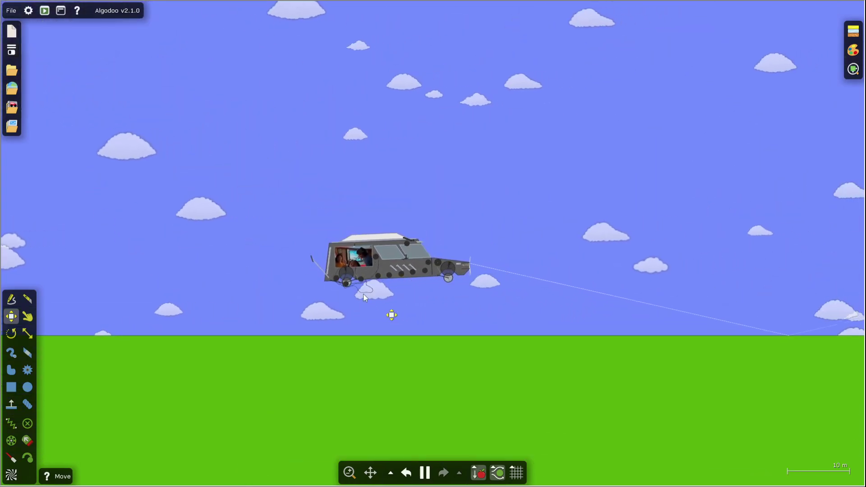
{"action": "scroll", "coordinate": [363, 294], "scroll_direction": "up", "scroll_amount": 2}
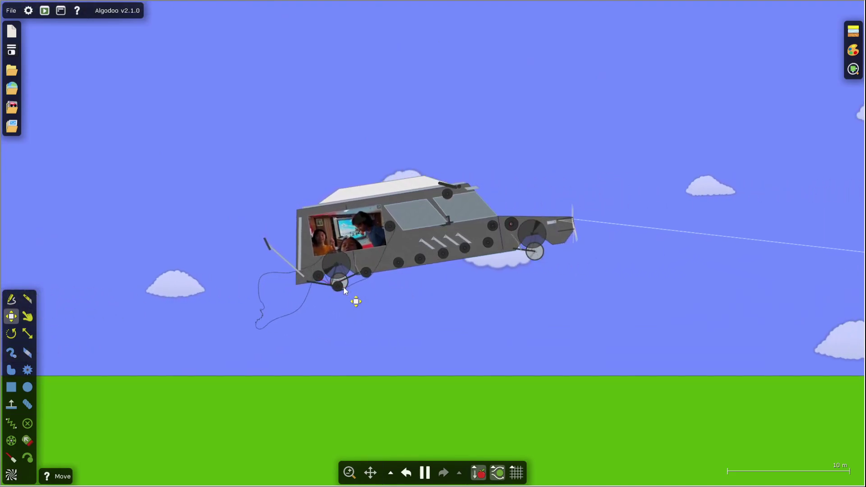
{"action": "scroll", "coordinate": [353, 296], "scroll_direction": "down", "scroll_amount": 2}
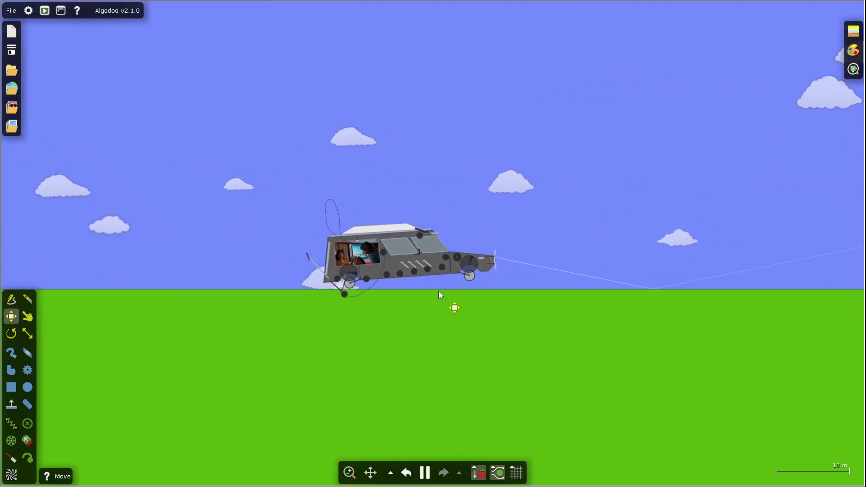
{"action": "scroll", "coordinate": [408, 282], "scroll_direction": "up", "scroll_amount": 1}
{"action": "scroll", "coordinate": [377, 281], "scroll_direction": "up", "scroll_amount": 2}
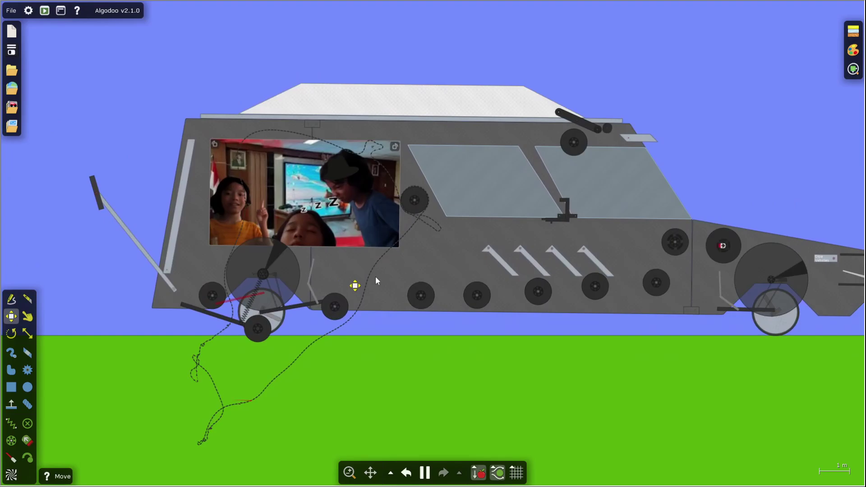
{"action": "scroll", "coordinate": [538, 310], "scroll_direction": "up", "scroll_amount": 2}
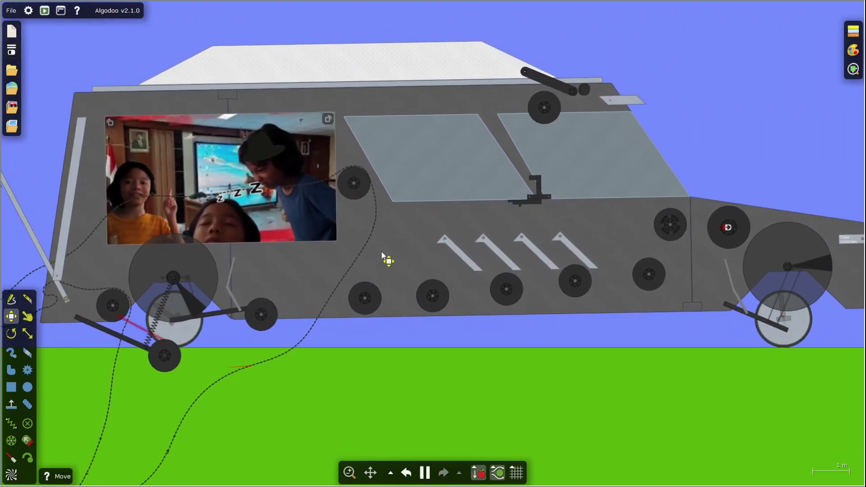
{"action": "scroll", "coordinate": [381, 251], "scroll_direction": "down", "scroll_amount": 2}
{"action": "scroll", "coordinate": [195, 250], "scroll_direction": "up", "scroll_amount": 2}
{"action": "left_click_drag", "start_coordinate": [655, 295], "coordinate": [437, 271]}
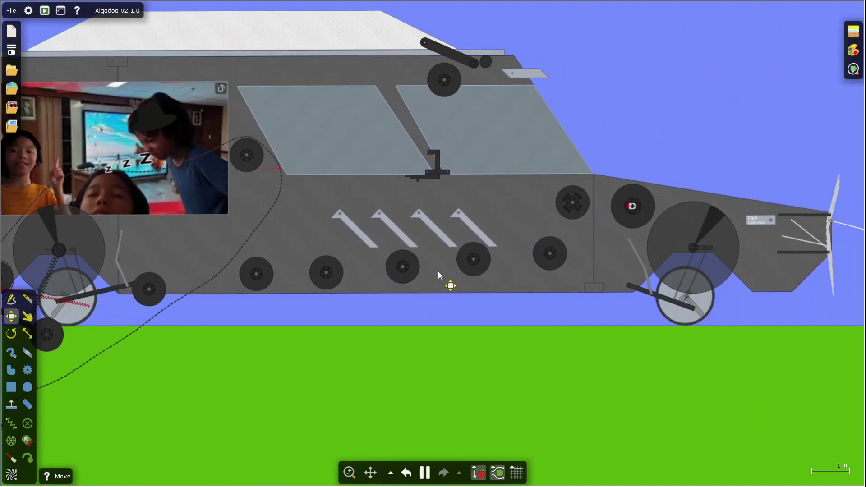
{"action": "scroll", "coordinate": [438, 274], "scroll_direction": "down", "scroll_amount": 3}
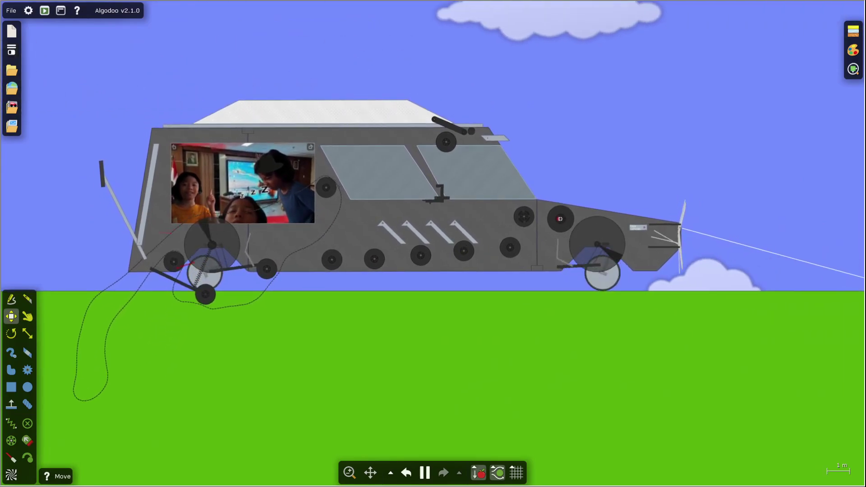
Examine the front wheel's suspension arm and springs up close while the car is driving, comparing it with the whole car.
{"action": "scroll", "coordinate": [559, 274], "scroll_direction": "up", "scroll_amount": 2}
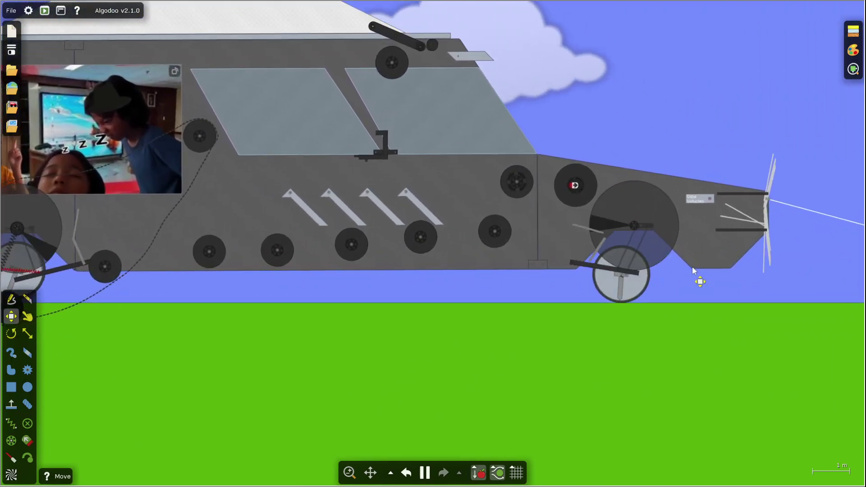
{"action": "scroll", "coordinate": [693, 269], "scroll_direction": "up", "scroll_amount": 3}
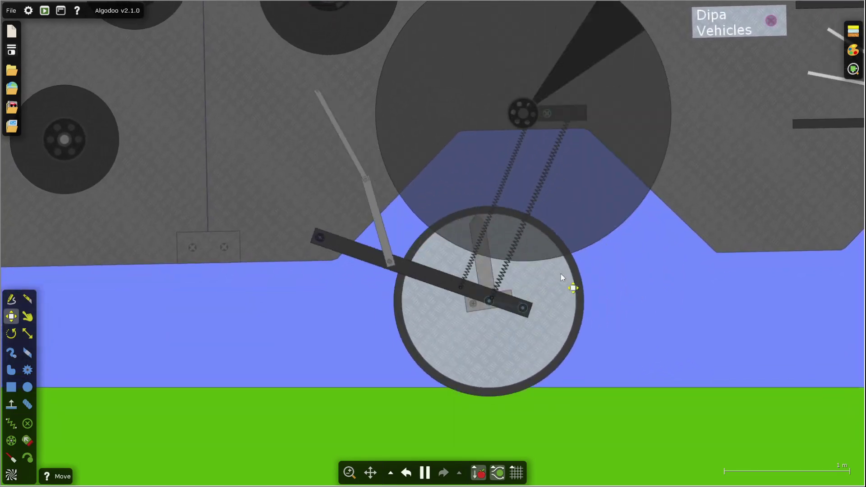
{"action": "scroll", "coordinate": [561, 274], "scroll_direction": "down", "scroll_amount": 5}
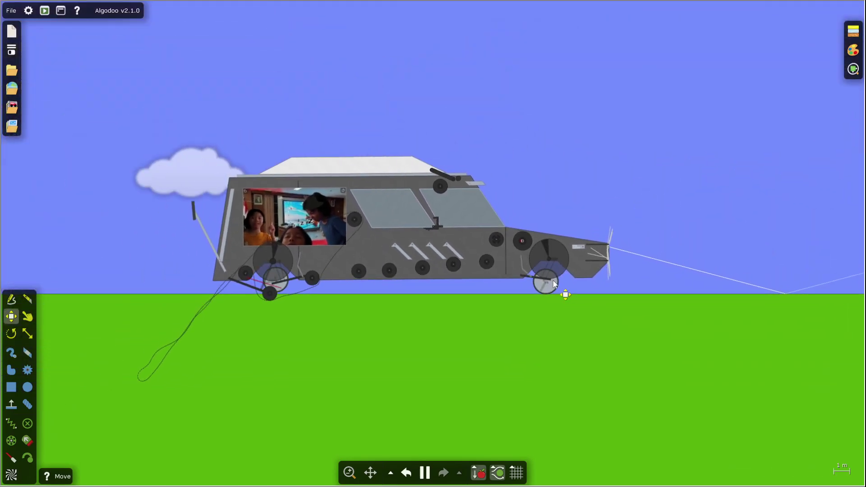
{"action": "scroll", "coordinate": [553, 282], "scroll_direction": "up", "scroll_amount": 5}
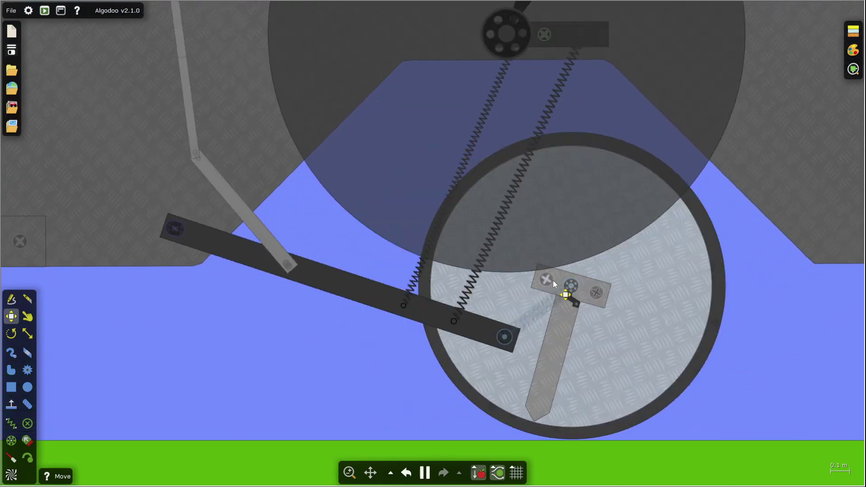
{"action": "scroll", "coordinate": [553, 281], "scroll_direction": "down", "scroll_amount": 5}
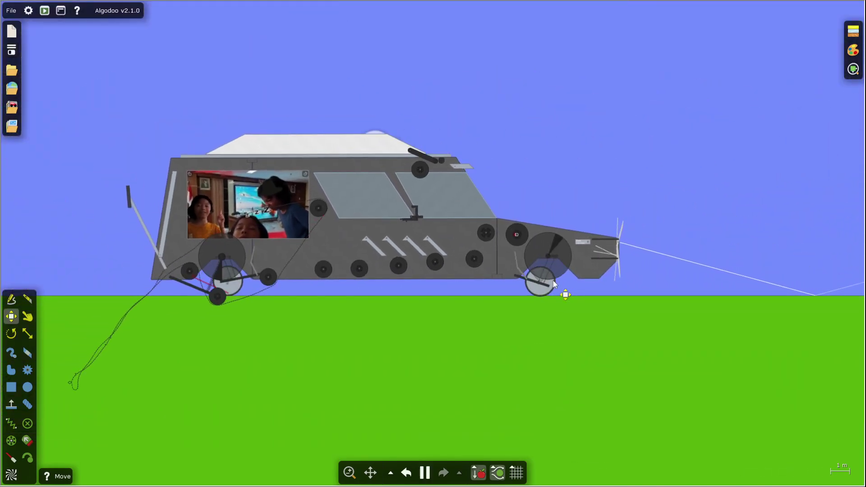
Examine the rear wheel, the loose chain and the hinged tail arm behind the moving car.
{"action": "scroll", "coordinate": [298, 234], "scroll_direction": "up", "scroll_amount": 5}
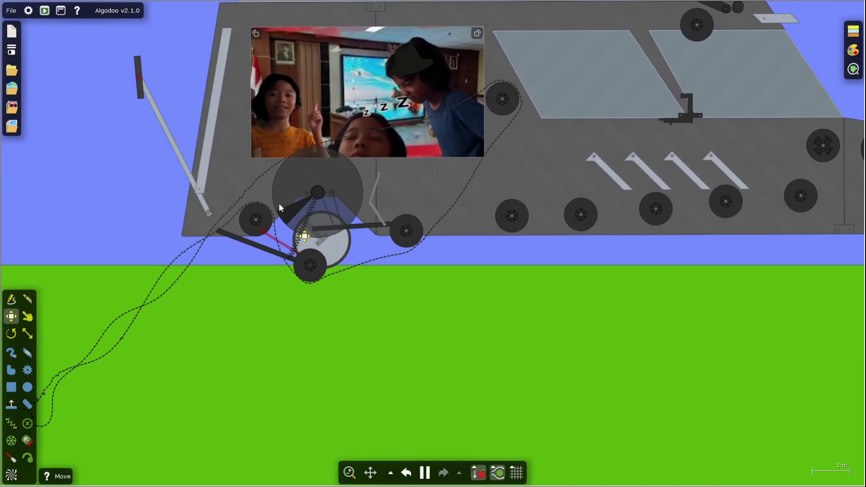
{"action": "scroll", "coordinate": [325, 210], "scroll_direction": "down", "scroll_amount": 4}
{"action": "key", "text": "d"}
{"action": "key", "text": "s"}
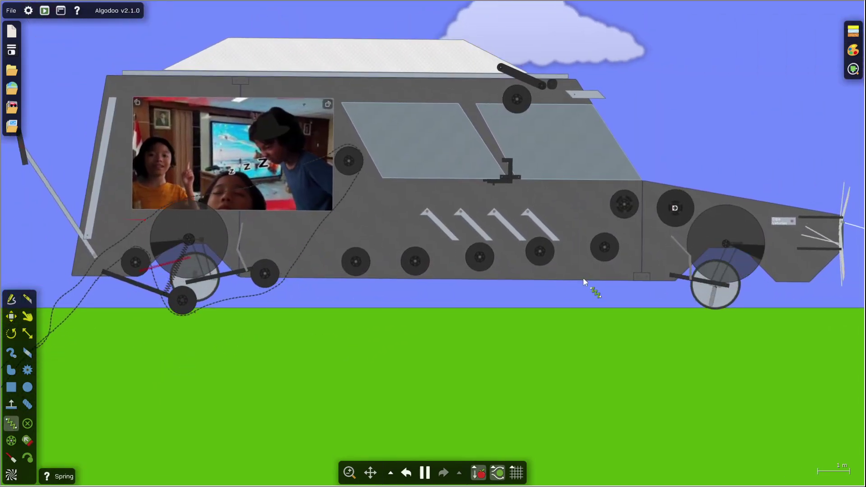
{"action": "scroll", "coordinate": [291, 218], "scroll_direction": "up", "scroll_amount": 3}
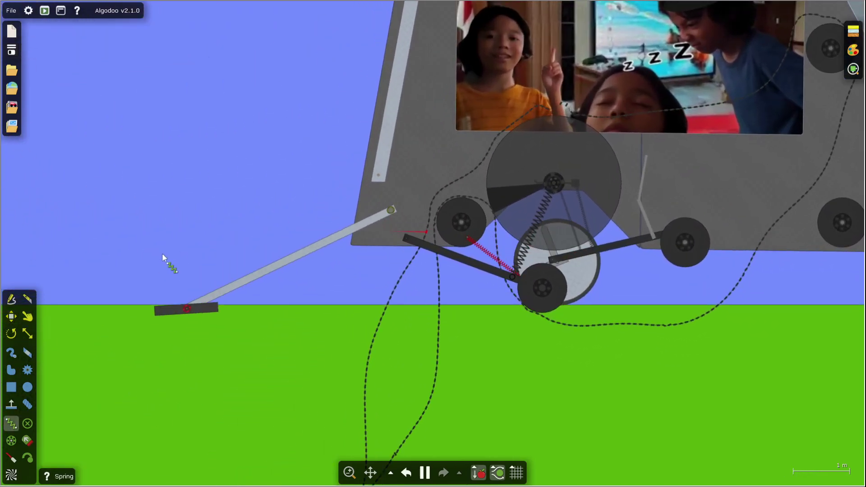
{"action": "scroll", "coordinate": [571, 387], "scroll_direction": "down", "scroll_amount": 5}
{"action": "scroll", "coordinate": [193, 301], "scroll_direction": "down", "scroll_amount": 2}
{"action": "scroll", "coordinate": [193, 301], "scroll_direction": "up", "scroll_amount": 3}
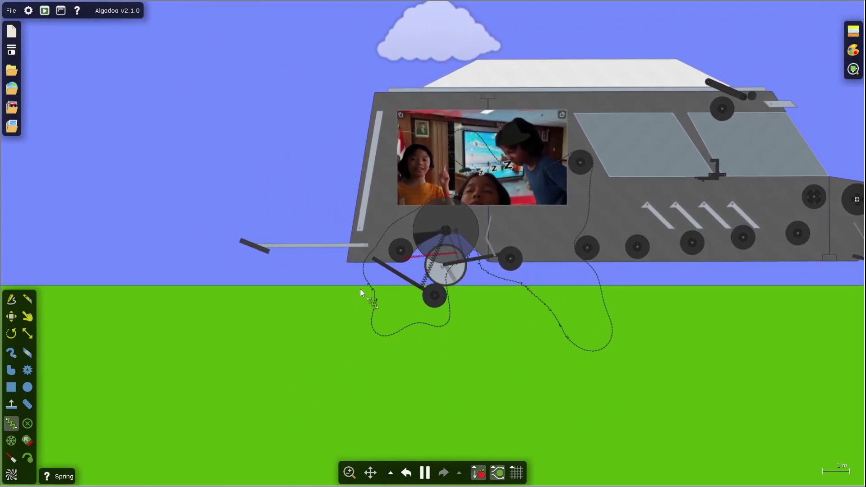
{"action": "scroll", "coordinate": [300, 306], "scroll_direction": "up", "scroll_amount": 4}
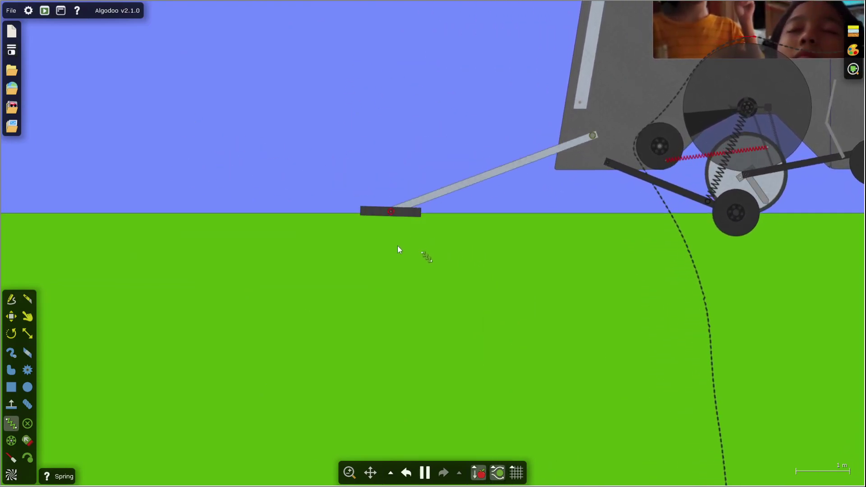
Draw a horizontal spring in the open sky behind the car.
{"action": "left_click", "coordinate": [529, 475]}
{"action": "left_click_drag", "start_coordinate": [128, 152], "coordinate": [268, 153]}
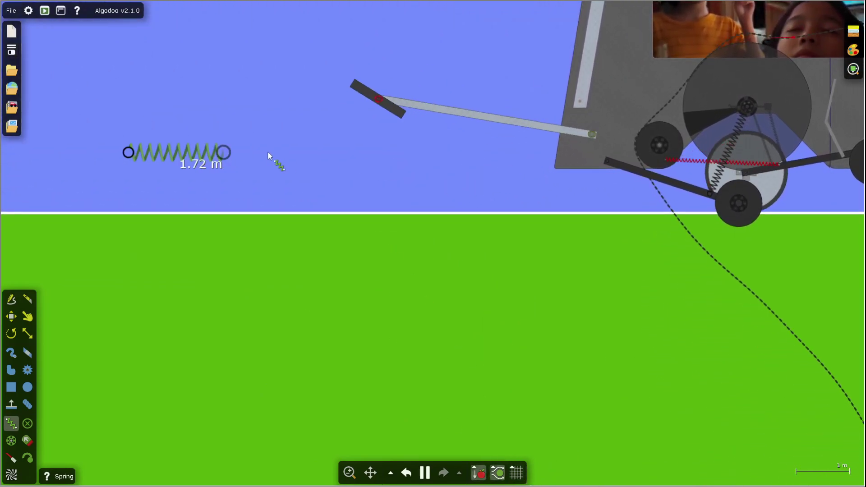
Show the grid across the whole scene to judge the car's motion from far out, and hide it again.
{"action": "scroll", "coordinate": [386, 330], "scroll_direction": "down", "scroll_amount": 10}
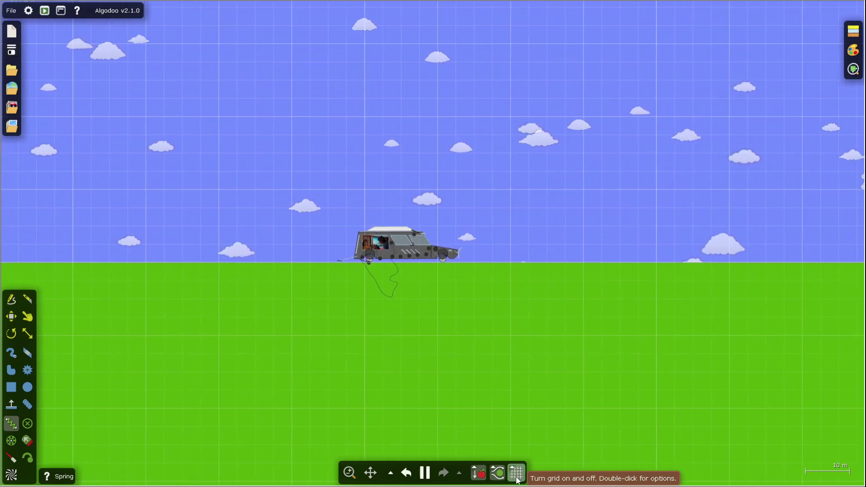
{"action": "left_click", "coordinate": [517, 472]}
{"action": "left_click", "coordinate": [517, 472]}
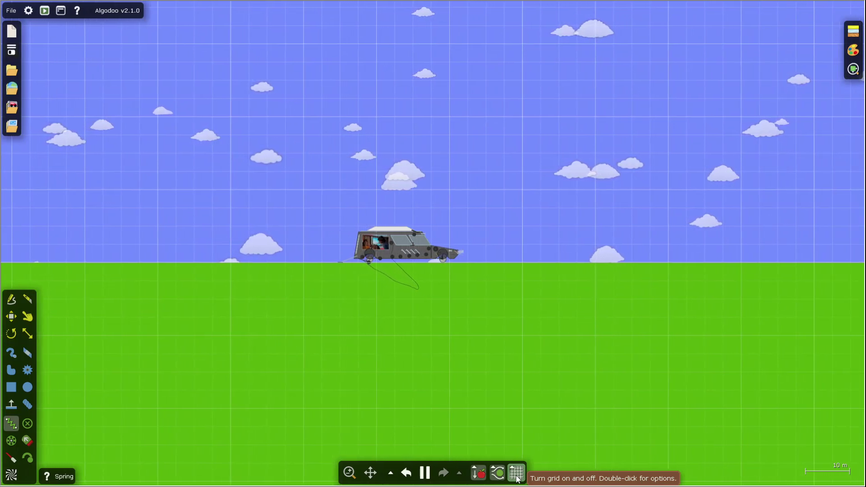
{"action": "left_click", "coordinate": [516, 473]}
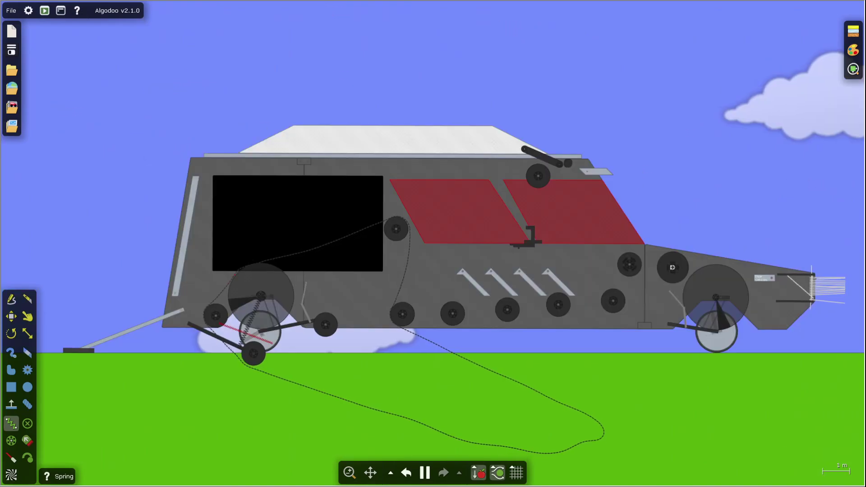
Activate the Move tool and examine the car's nose with its thin rods, laser and Dipa Vehicles plate.
{"action": "left_click", "coordinate": [13, 320]}
{"action": "scroll", "coordinate": [390, 205], "scroll_direction": "down", "scroll_amount": 3}
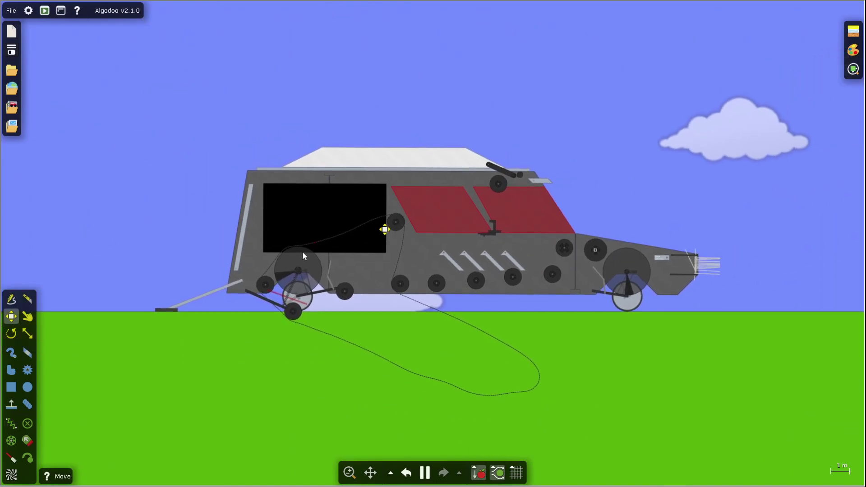
{"action": "scroll", "coordinate": [216, 307], "scroll_direction": "up", "scroll_amount": 2}
{"action": "scroll", "coordinate": [266, 397], "scroll_direction": "down", "scroll_amount": 3}
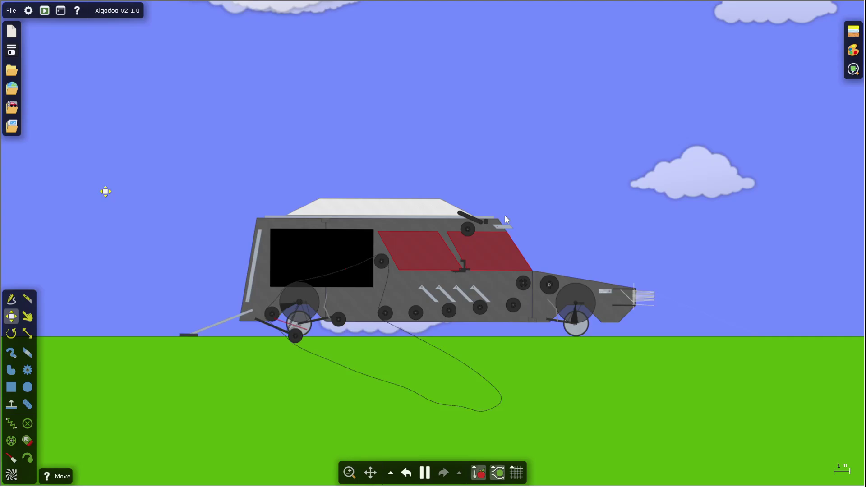
{"action": "scroll", "coordinate": [718, 239], "scroll_direction": "up", "scroll_amount": 10}
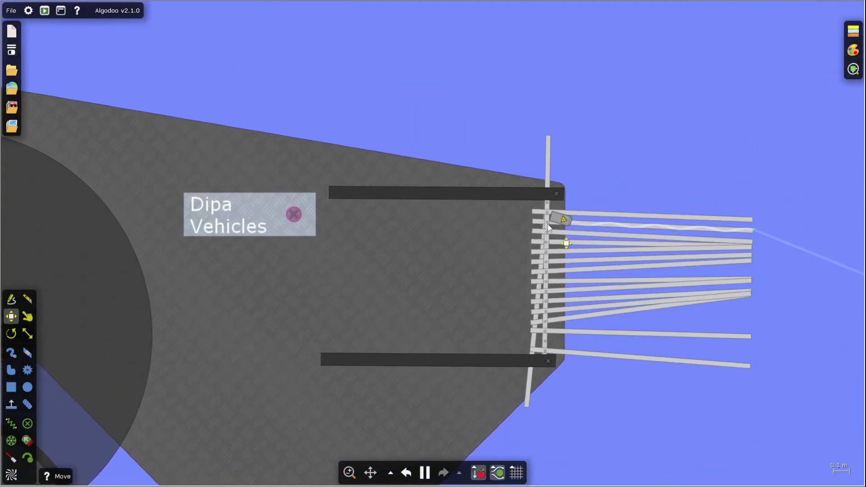
{"action": "right_click", "coordinate": [564, 222]}
{"action": "scroll", "coordinate": [451, 239], "scroll_direction": "down", "scroll_amount": 8}
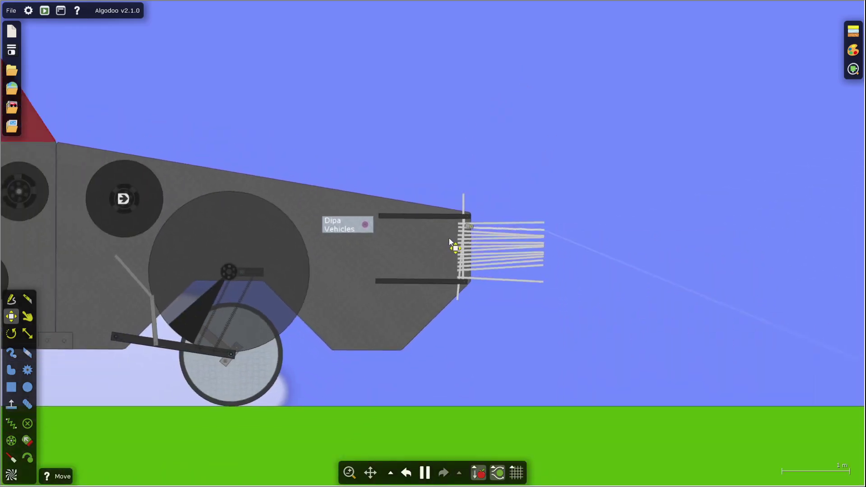
Examine the rear wheel's springs and arms, and the chain's path over the rear, middle and floor pulleys.
{"action": "left_click_drag", "start_coordinate": [122, 324], "coordinate": [553, 247]}
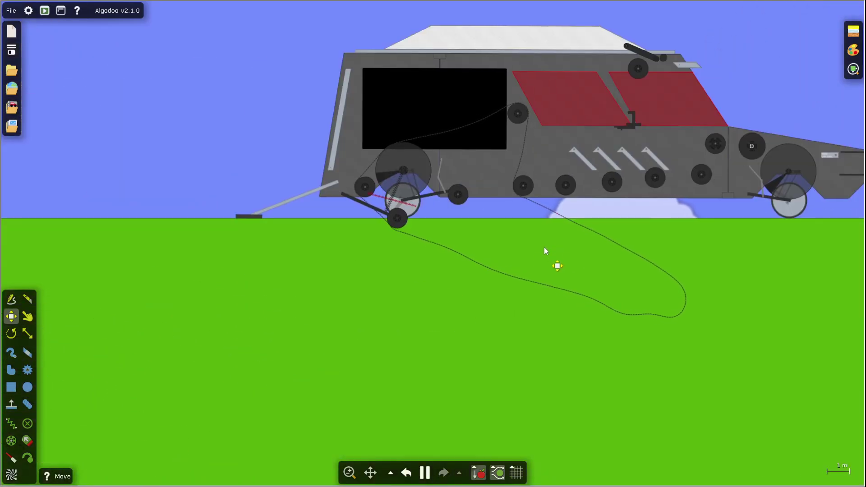
{"action": "scroll", "coordinate": [532, 181], "scroll_direction": "up", "scroll_amount": 4}
{"action": "scroll", "coordinate": [134, 248], "scroll_direction": "up", "scroll_amount": 4}
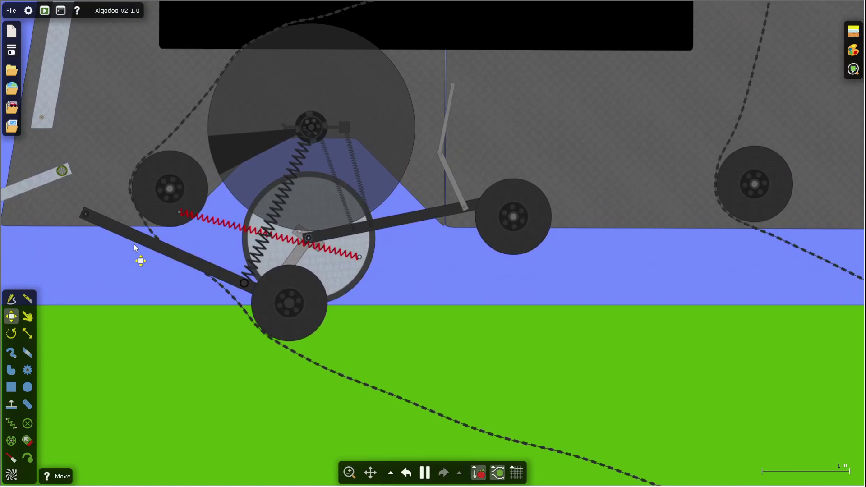
{"action": "scroll", "coordinate": [133, 247], "scroll_direction": "down", "scroll_amount": 6}
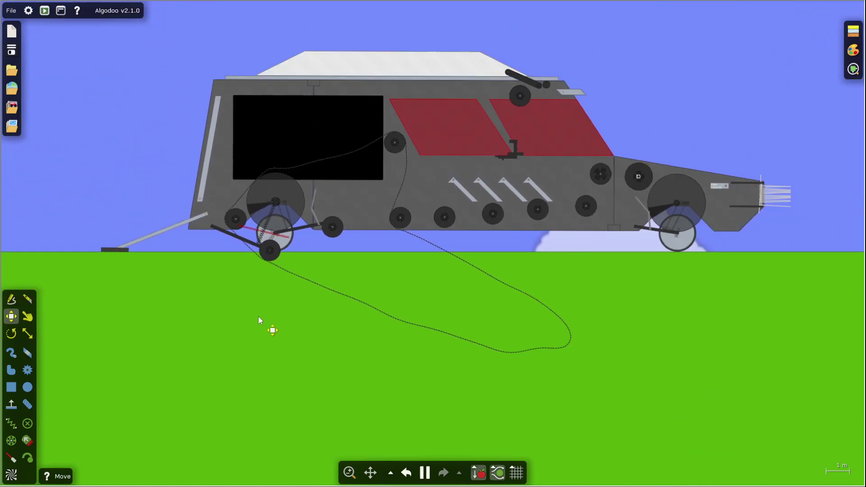
{"action": "scroll", "coordinate": [325, 245], "scroll_direction": "up", "scroll_amount": 8}
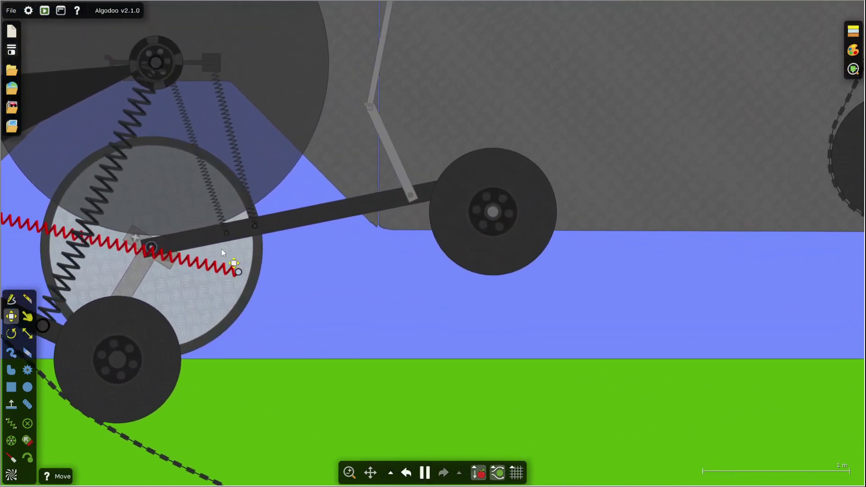
{"action": "scroll", "coordinate": [221, 249], "scroll_direction": "down", "scroll_amount": 8}
{"action": "scroll", "coordinate": [543, 230], "scroll_direction": "up", "scroll_amount": 4}
{"action": "scroll", "coordinate": [631, 271], "scroll_direction": "down", "scroll_amount": 4}
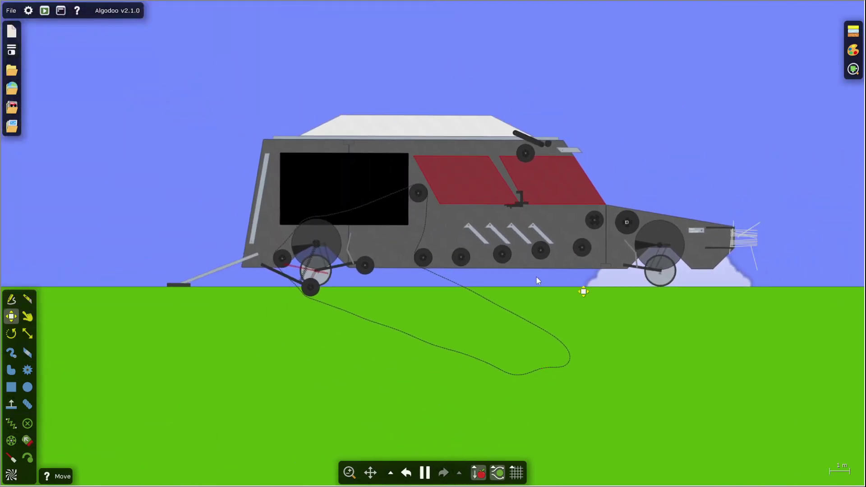
{"action": "scroll", "coordinate": [417, 225], "scroll_direction": "up", "scroll_amount": 7}
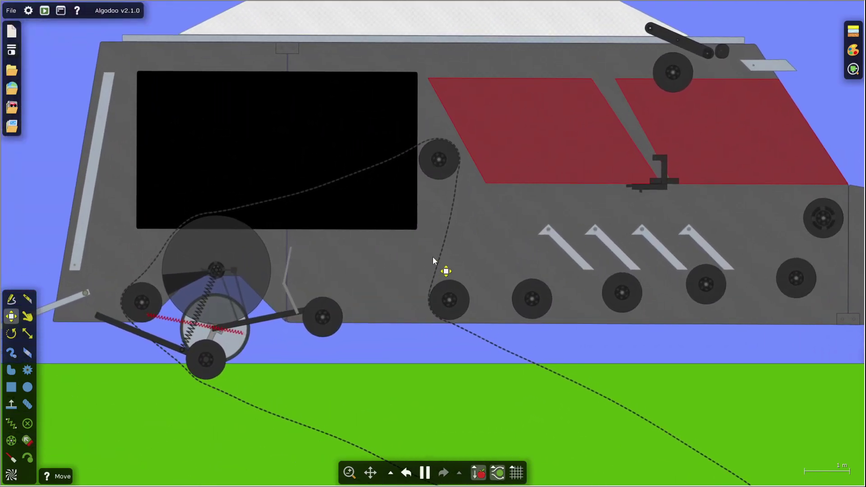
{"action": "scroll", "coordinate": [785, 186], "scroll_direction": "down", "scroll_amount": 1}
{"action": "scroll", "coordinate": [778, 184], "scroll_direction": "up", "scroll_amount": 8}
Activate the Drag tool and examine the seat mechanism and the lifting arm under the roof payload.
{"action": "left_click", "coordinate": [27, 317]}
{"action": "scroll", "coordinate": [113, 216], "scroll_direction": "up", "scroll_amount": 3}
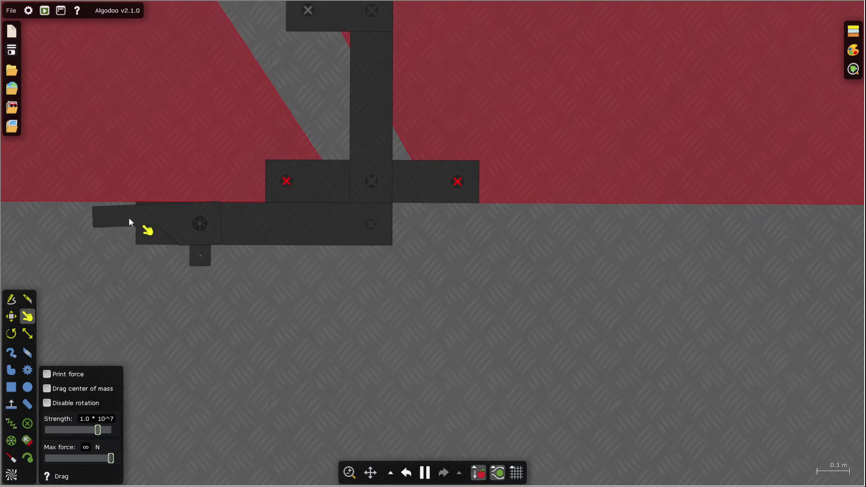
{"action": "scroll", "coordinate": [403, 281], "scroll_direction": "down", "scroll_amount": 6}
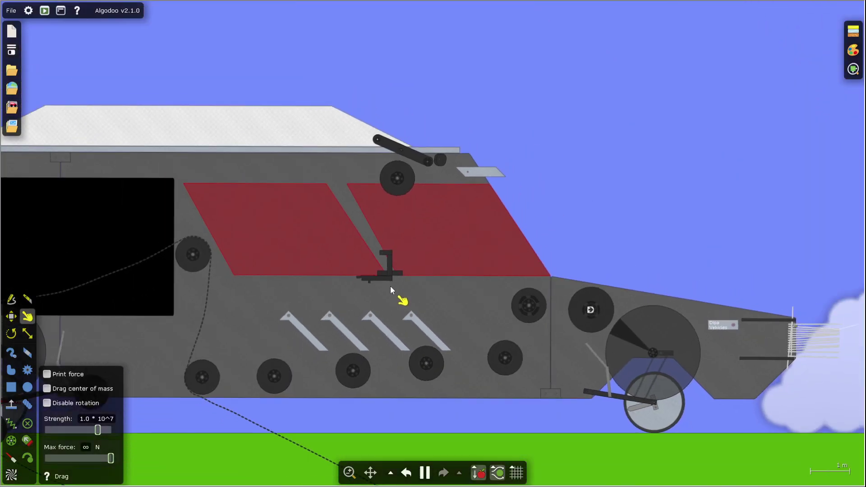
{"action": "scroll", "coordinate": [424, 149], "scroll_direction": "up", "scroll_amount": 2}
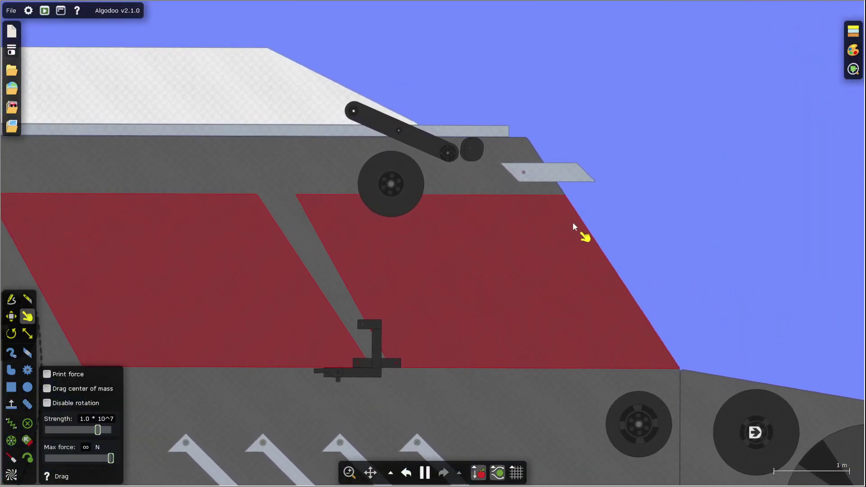
{"action": "scroll", "coordinate": [572, 217], "scroll_direction": "down", "scroll_amount": 4}
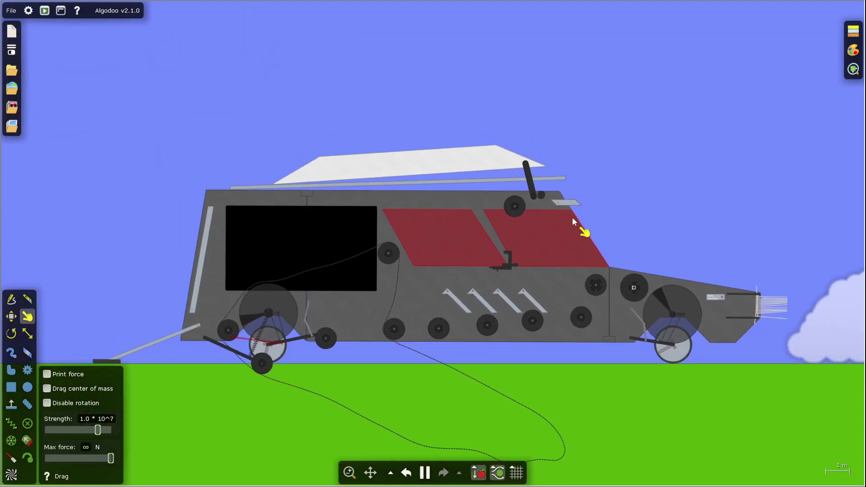